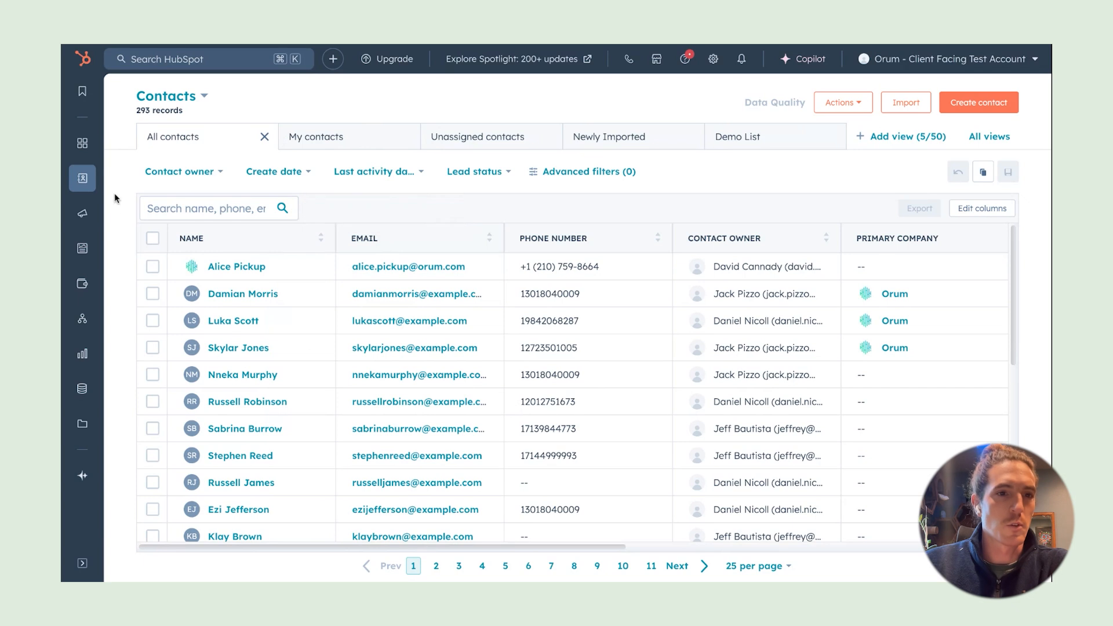
Go from Contacts to HubSpot's saved Lists page and start a new list
mouse_move(82, 184)
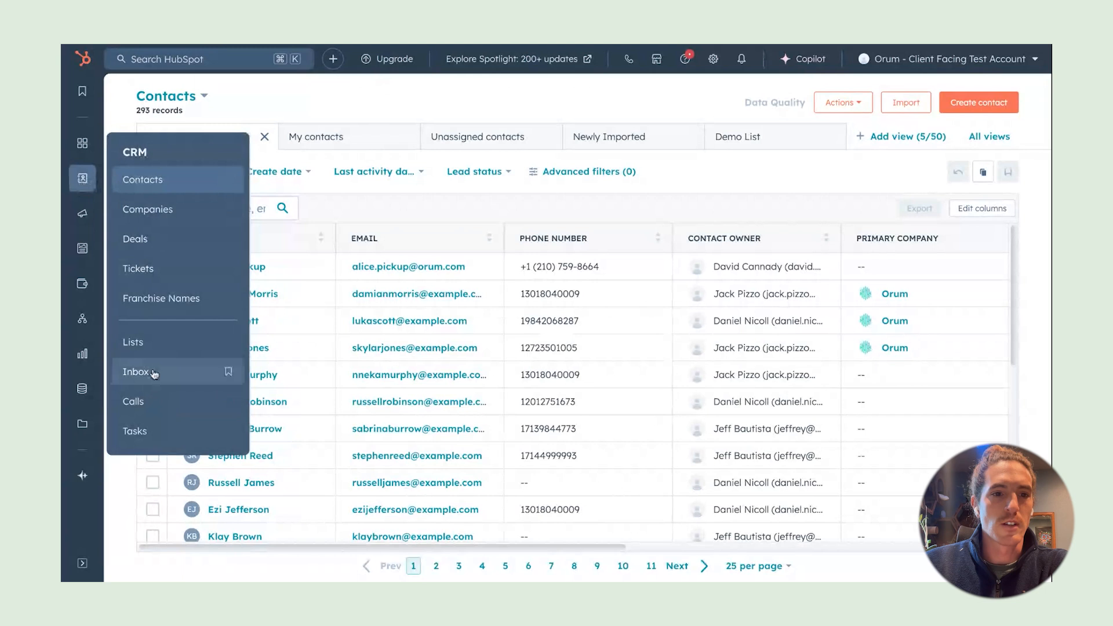
left_click(154, 351)
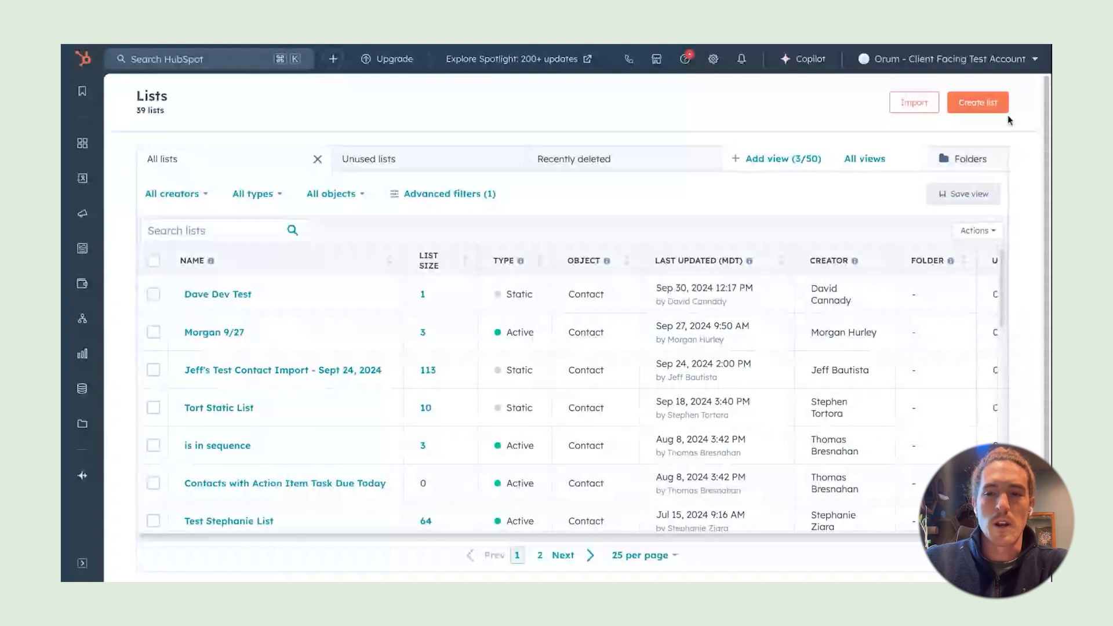
left_click(984, 109)
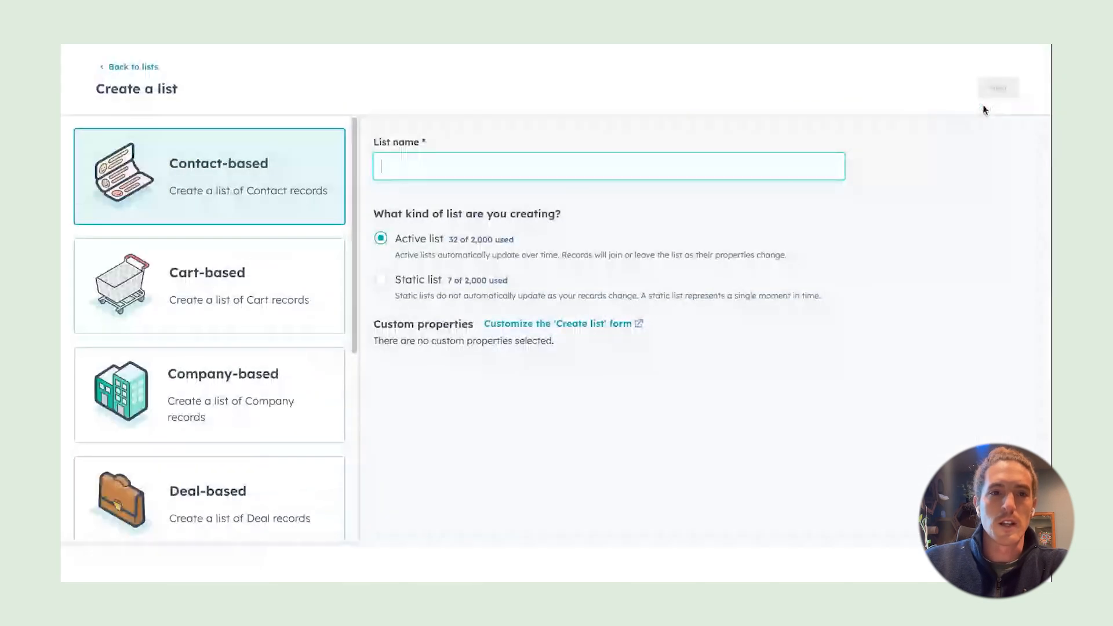
Name the contact-based active list 'Test List || Orum' and continue to its filters
left_click(232, 177)
left_click(479, 167)
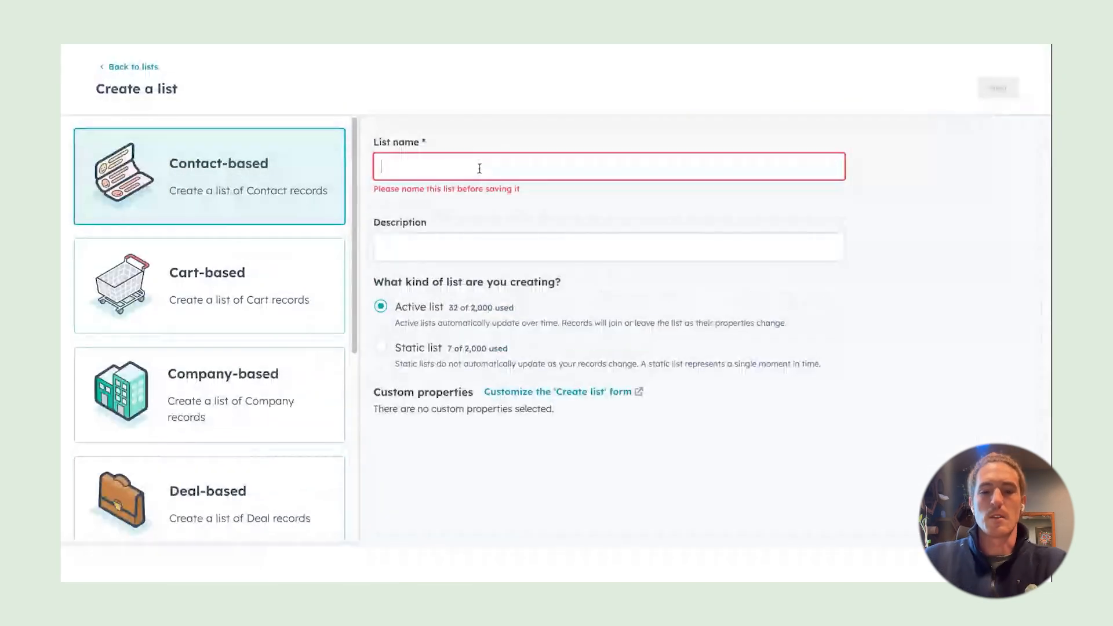
type("Te")
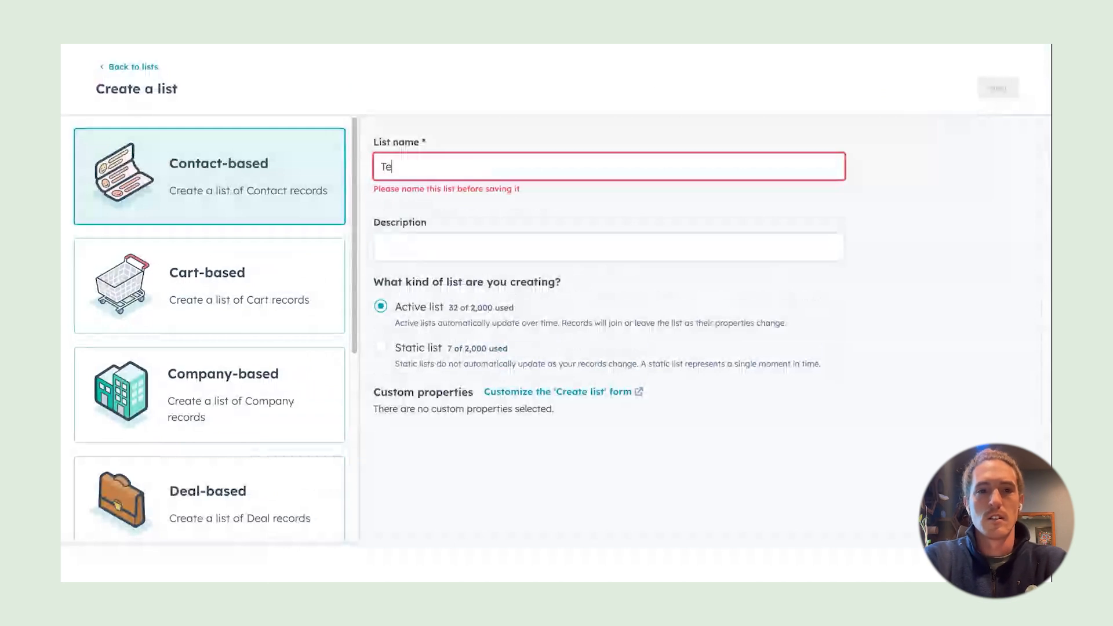
type("st List |")
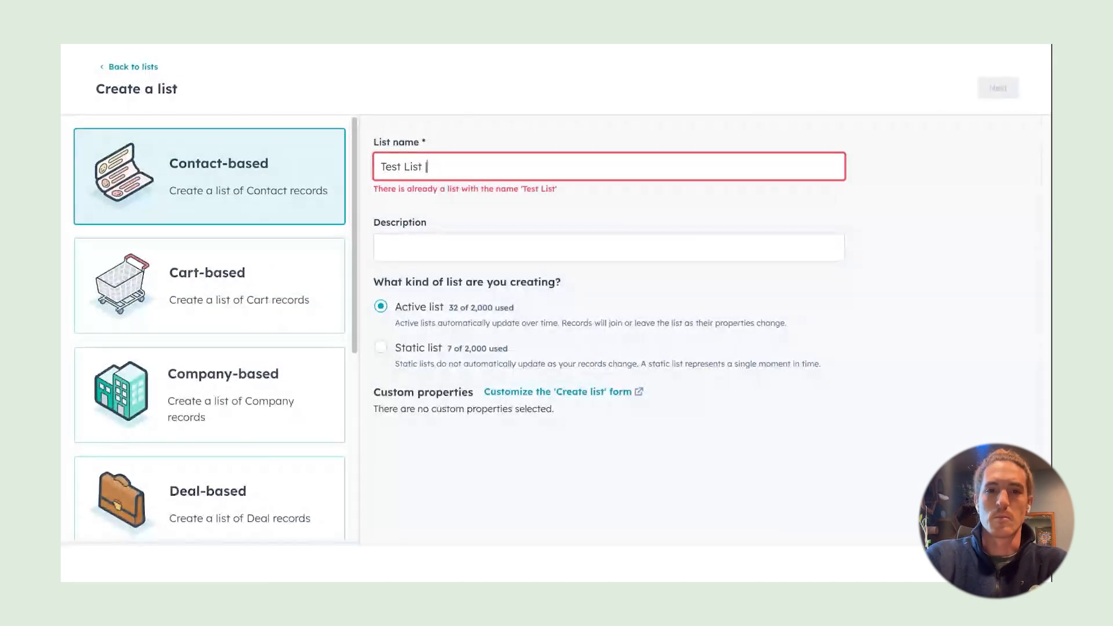
key("BackSpace")
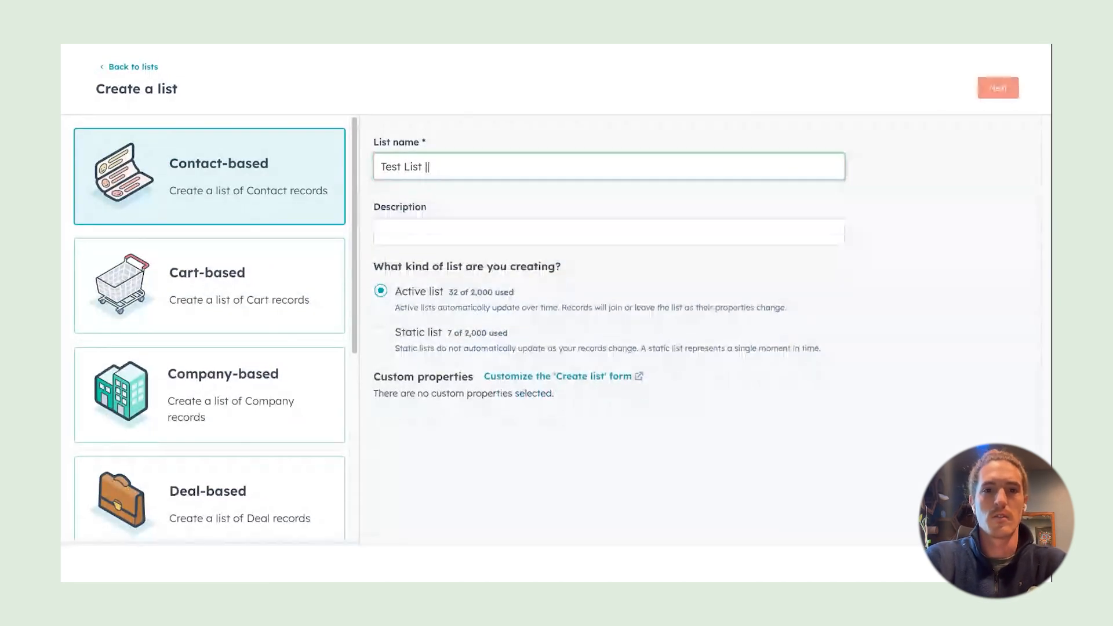
type("| Orum")
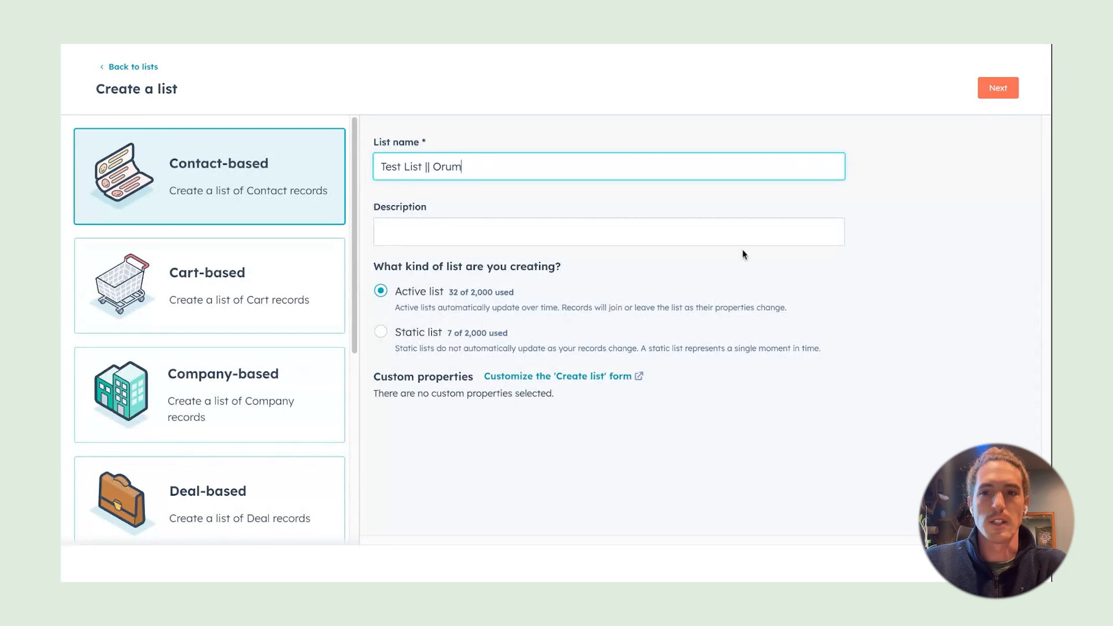
left_click(995, 94)
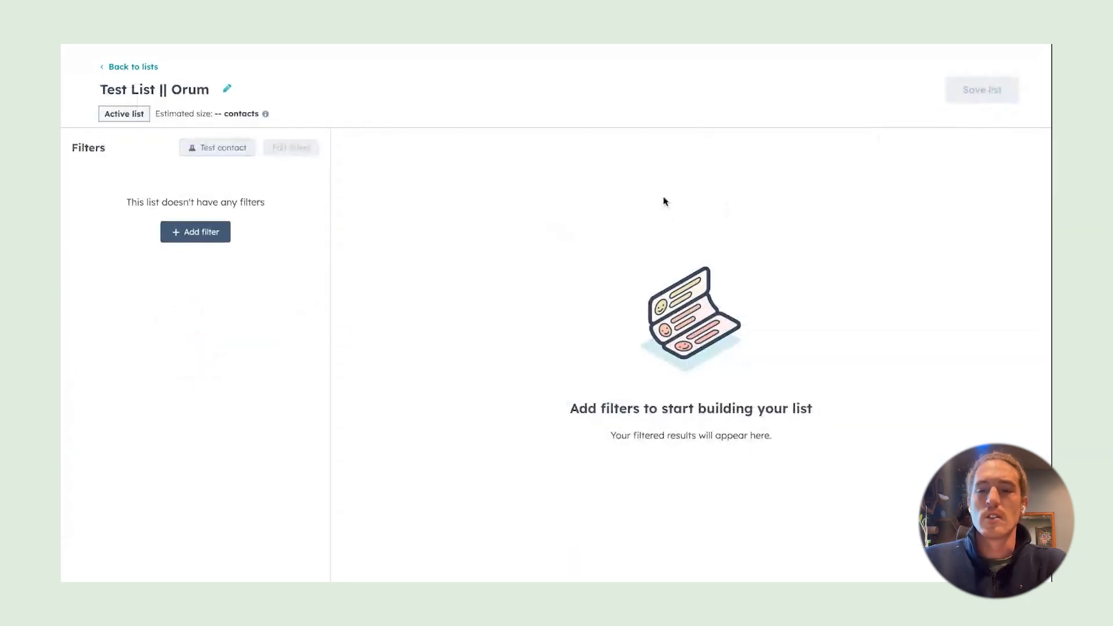
Add a Job title contact-property filter to the list, then delete it
left_click(205, 238)
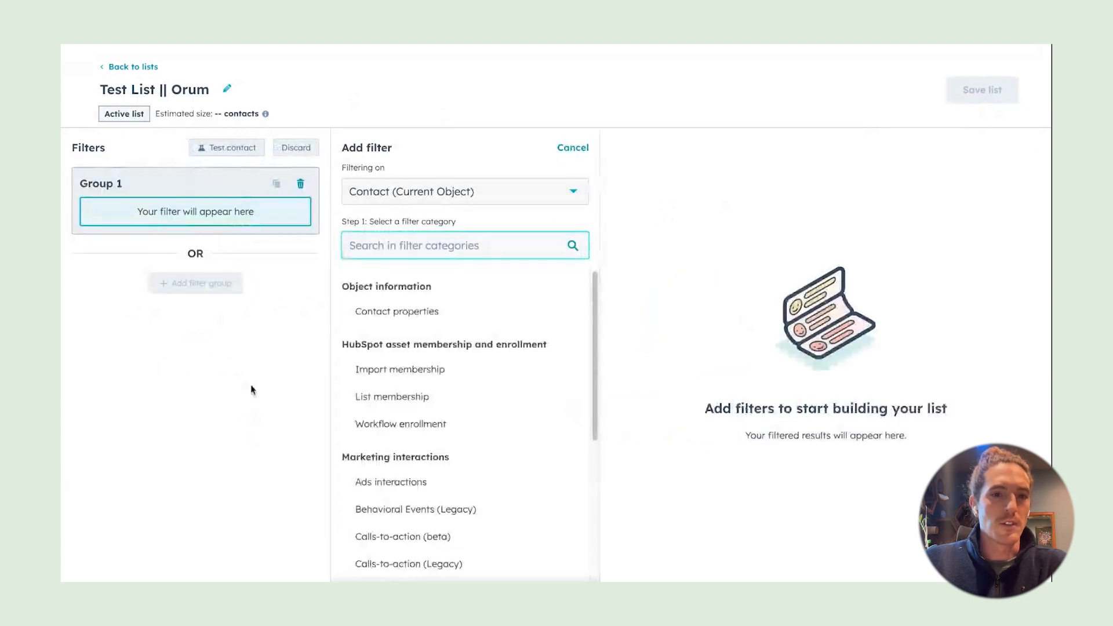
left_click(400, 318)
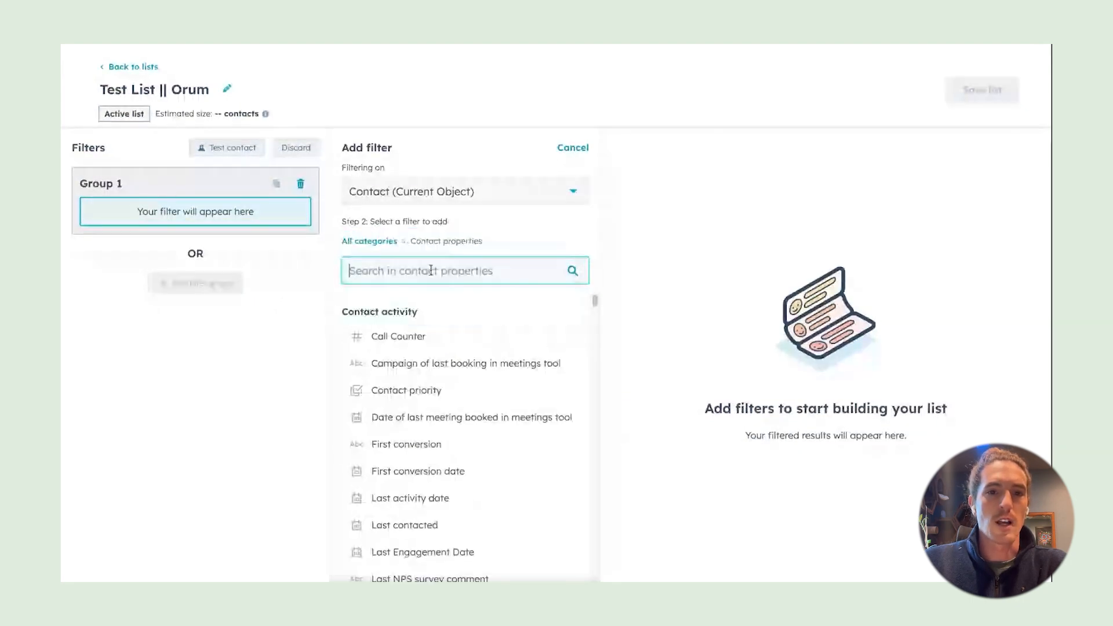
type("tit")
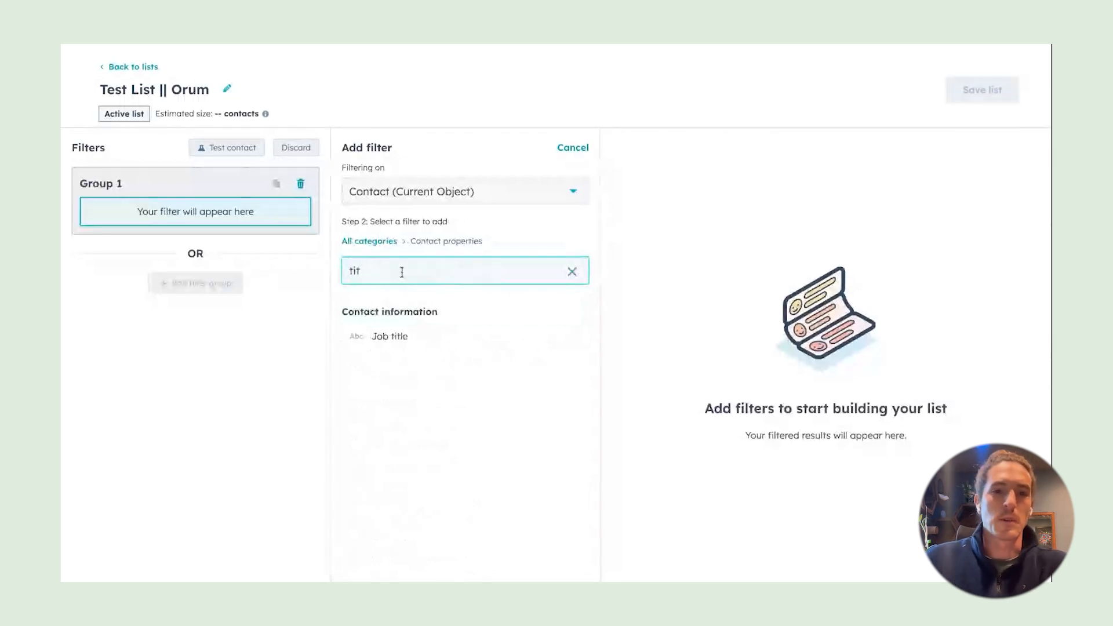
left_click(390, 336)
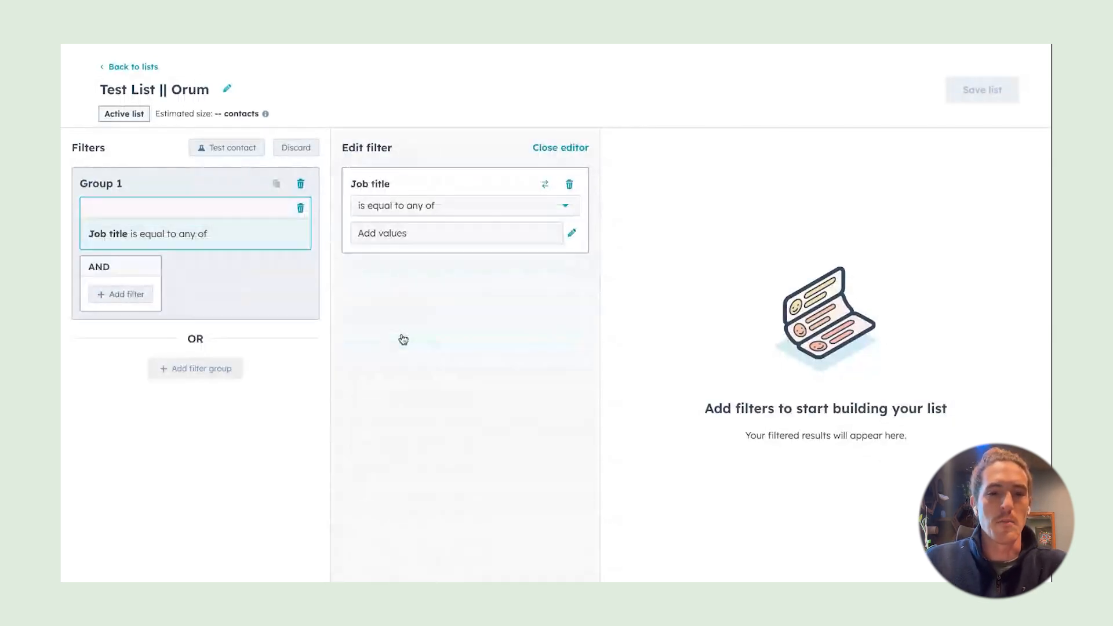
left_click(570, 185)
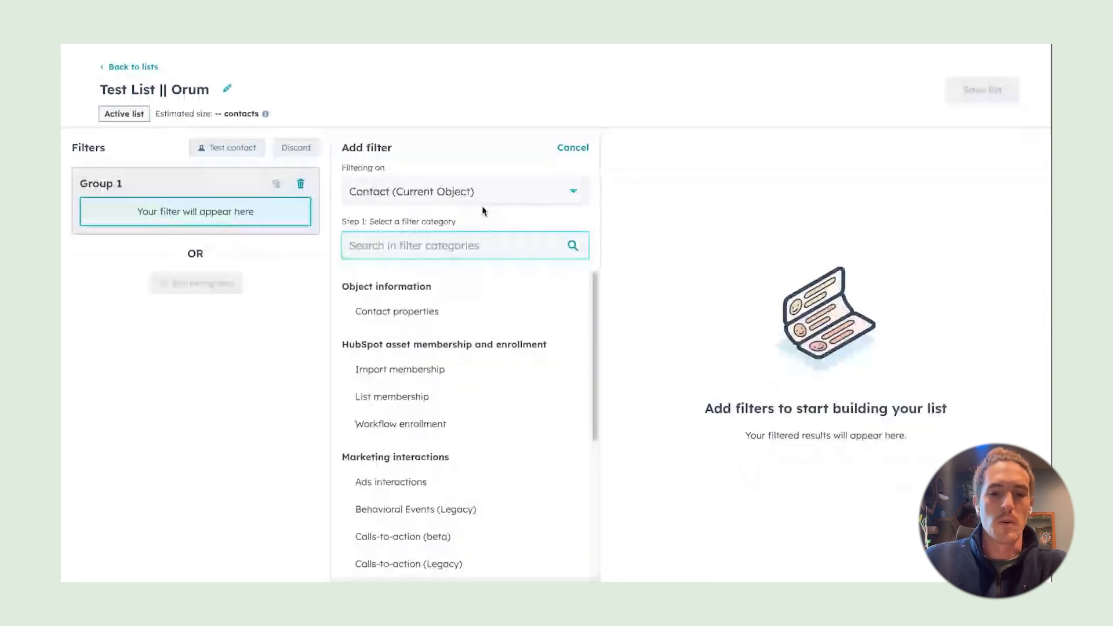
Add a Contact owner filter from the contact properties
left_click(405, 311)
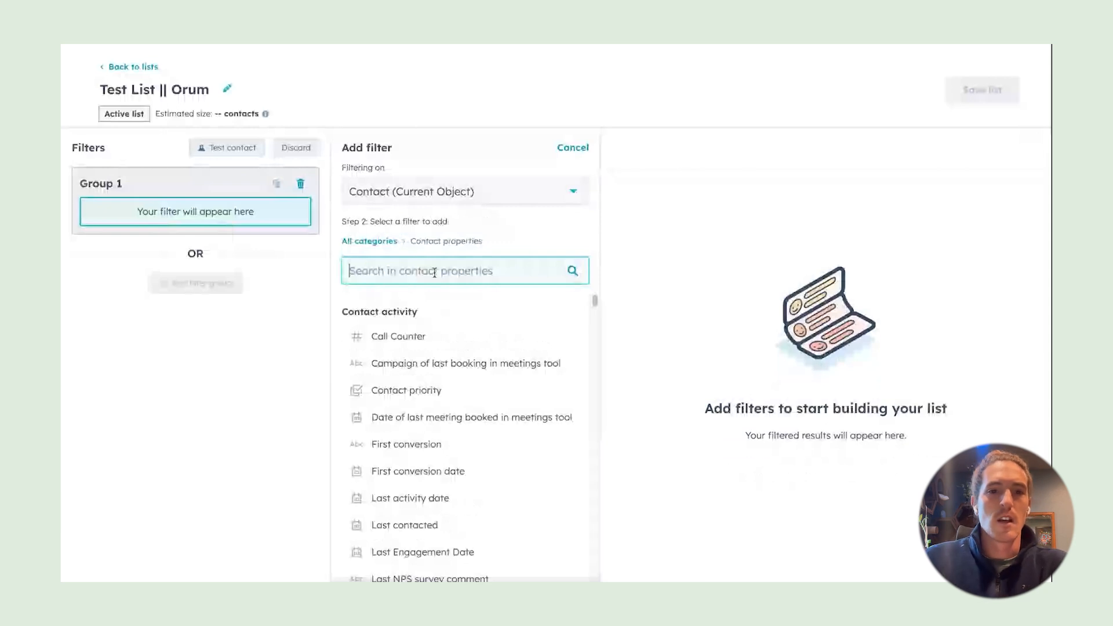
type("indus")
left_click(573, 271)
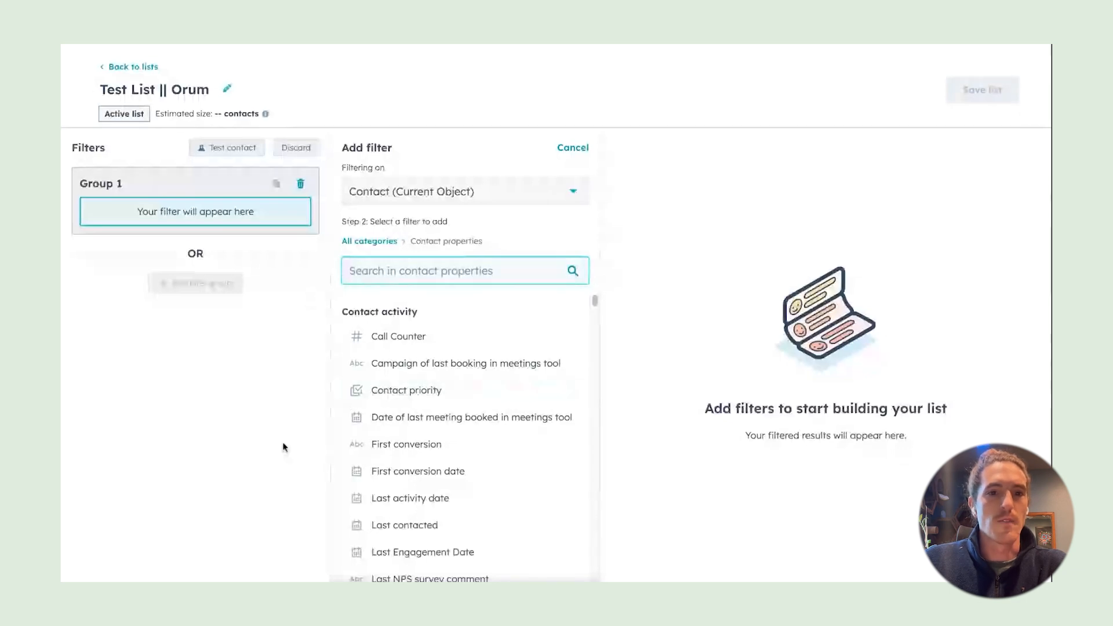
type("owner")
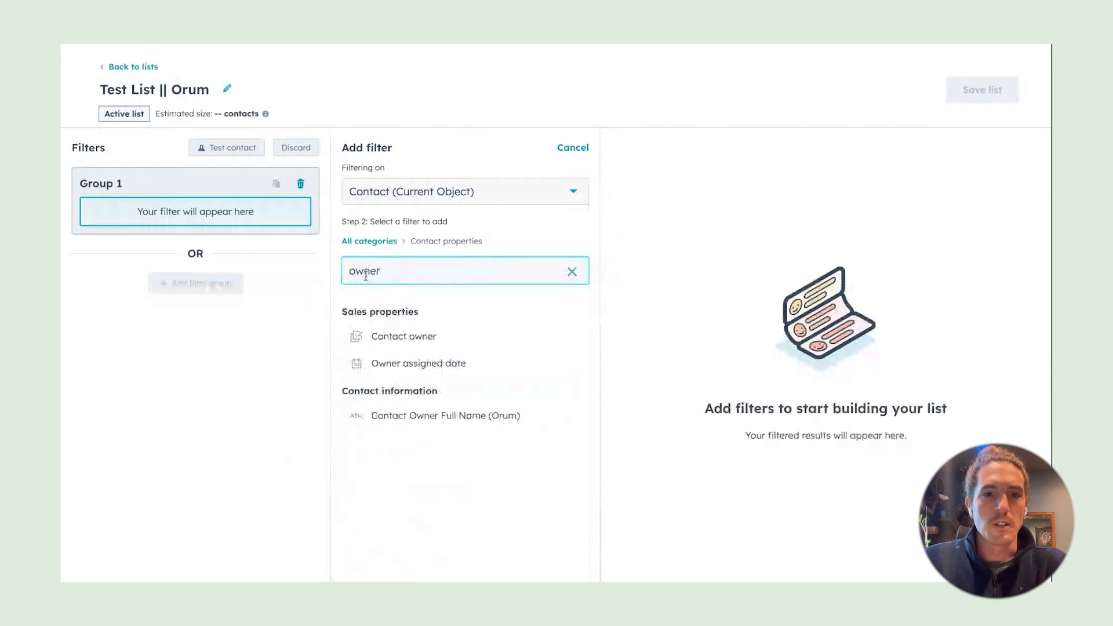
left_click(413, 337)
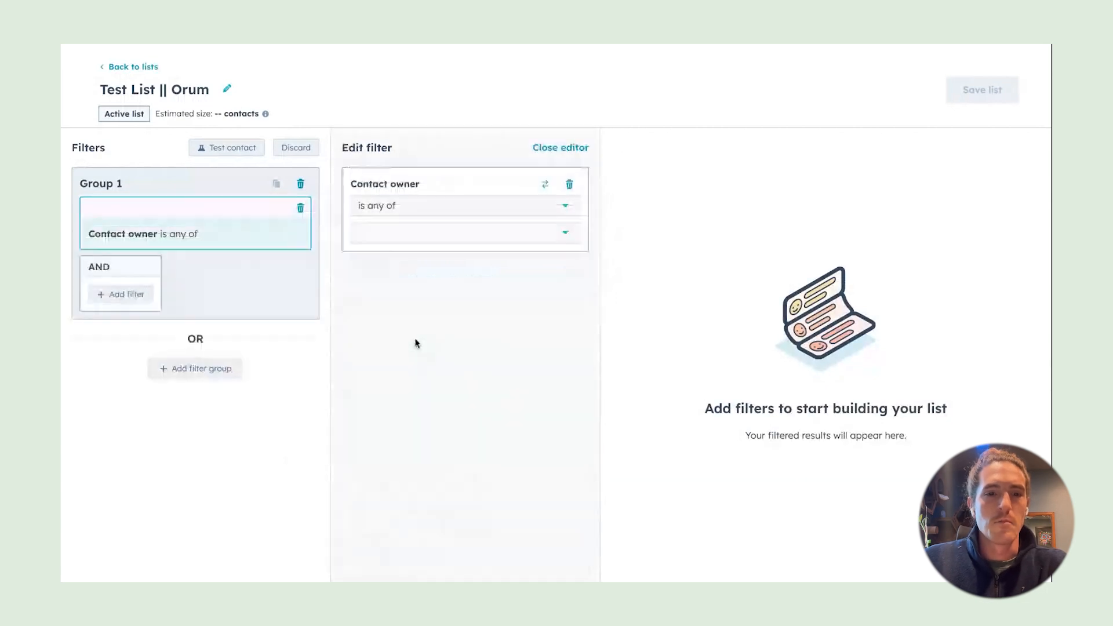
Set the owner filter to an owner matching 'dan', then delete the filter
left_click(557, 235)
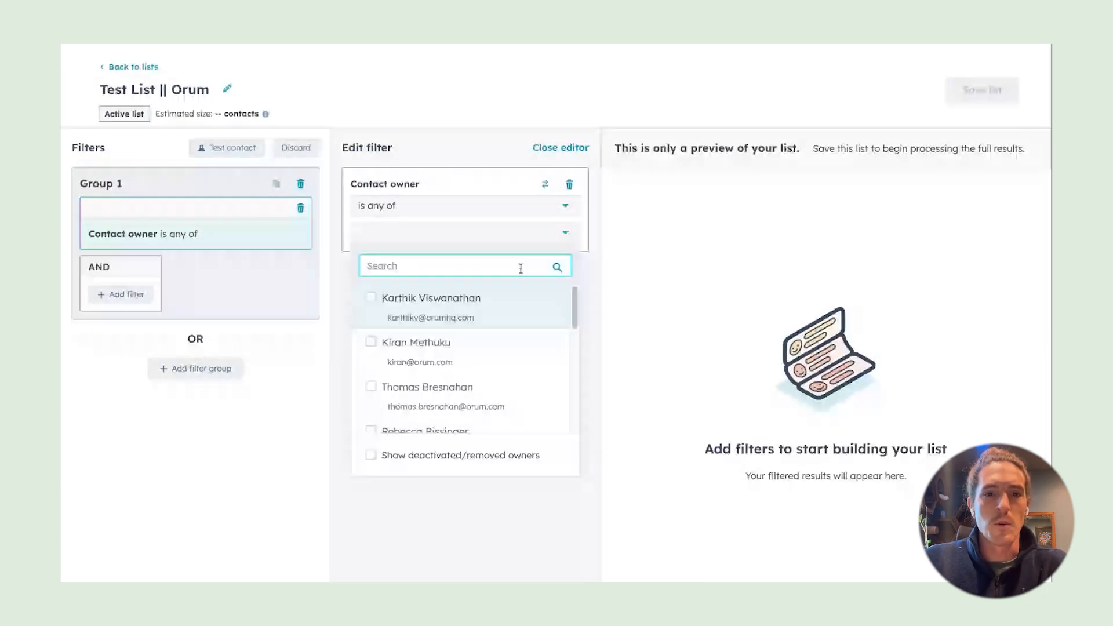
scroll(412, 338, "down", 1)
type("dan")
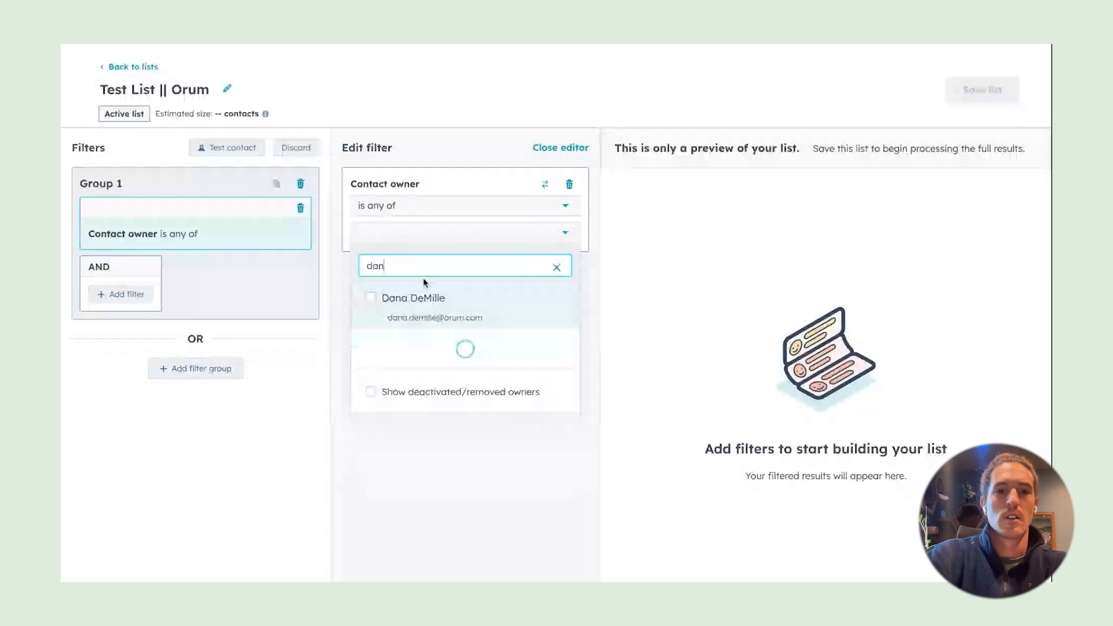
left_click(374, 386)
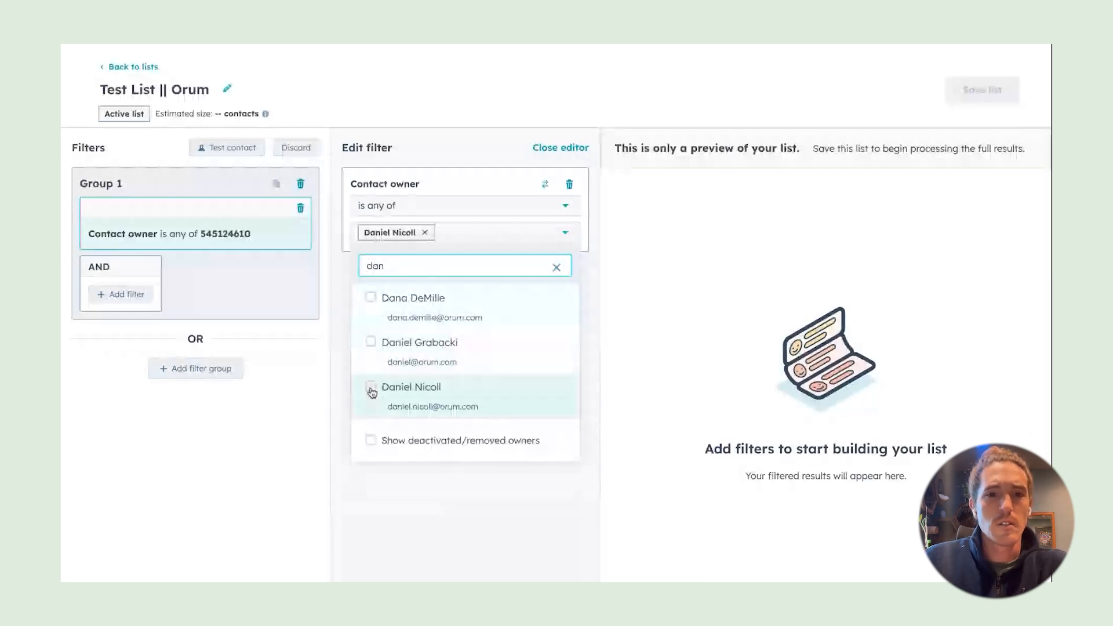
left_click(334, 377)
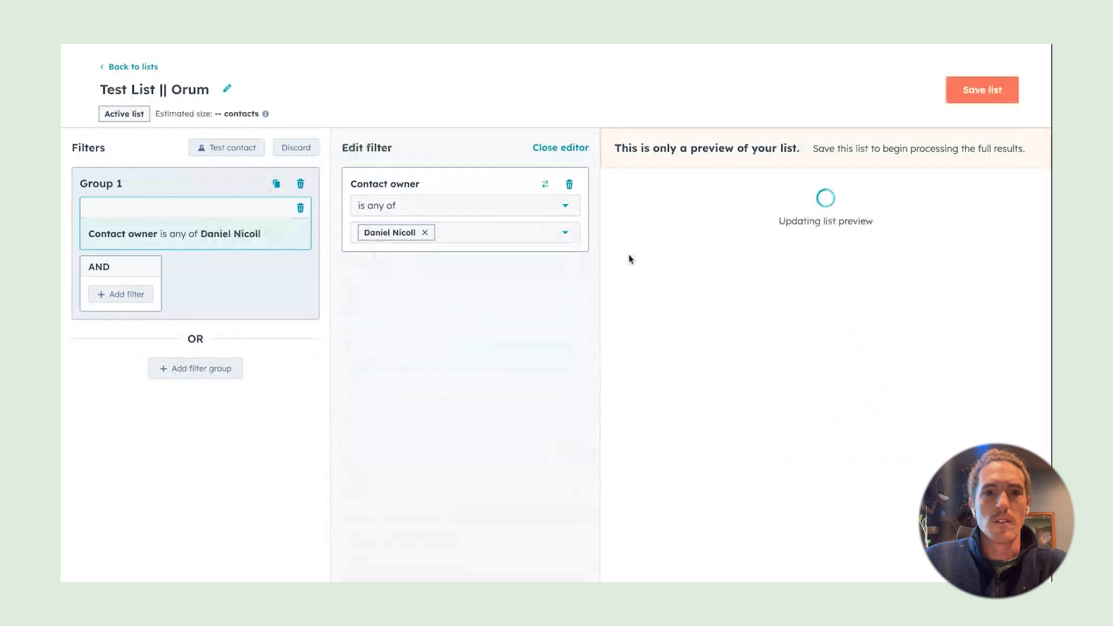
left_click(571, 185)
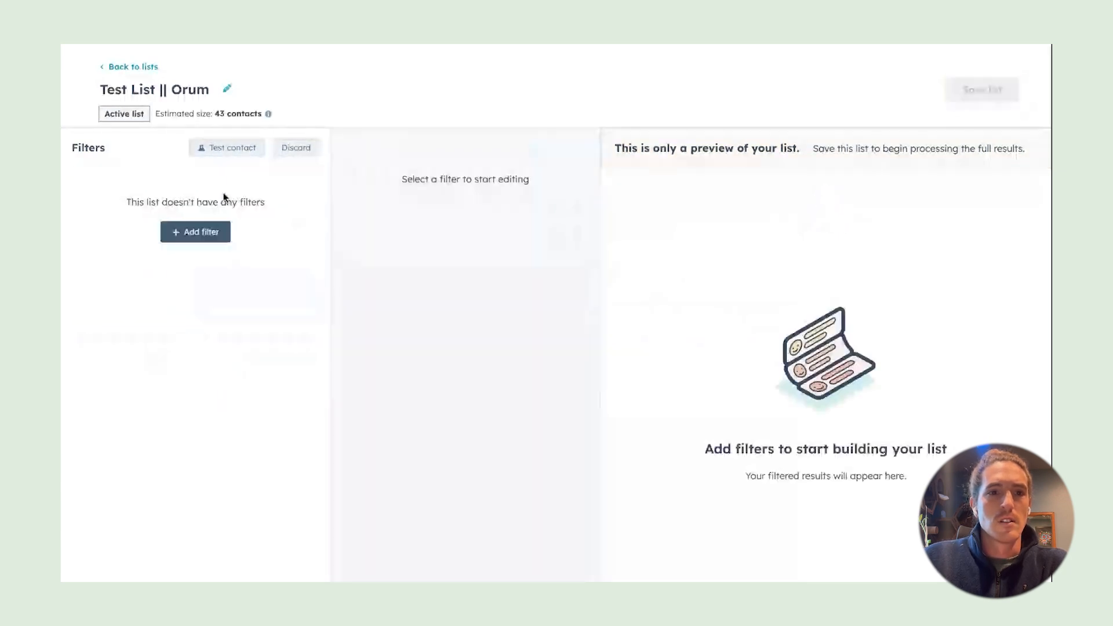
Add a Lead status filter from the contact properties
left_click(206, 232)
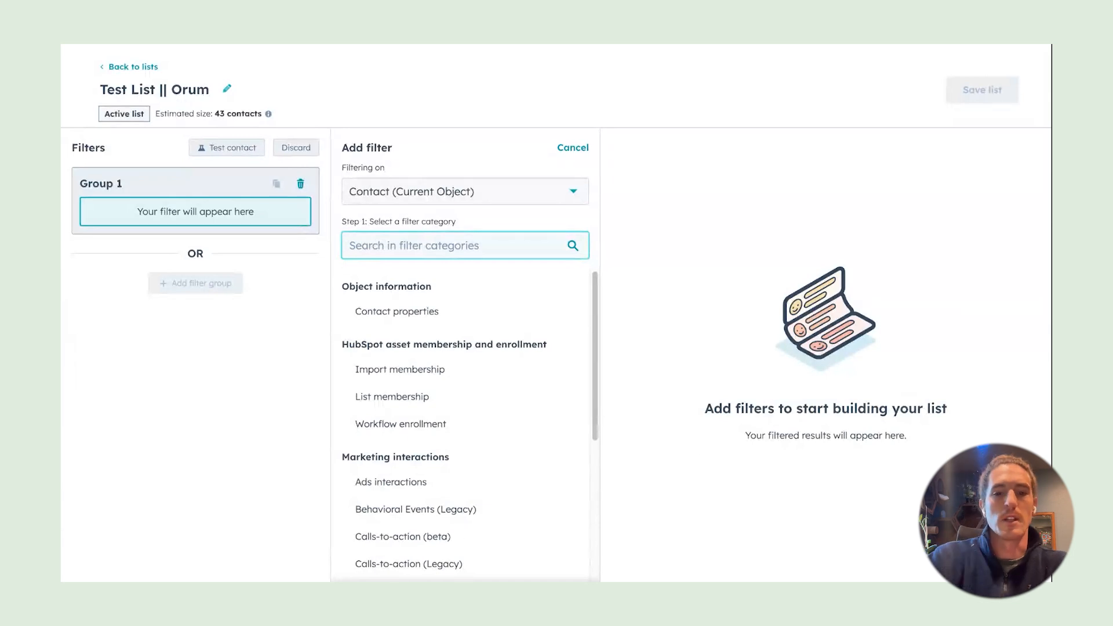
type("stat")
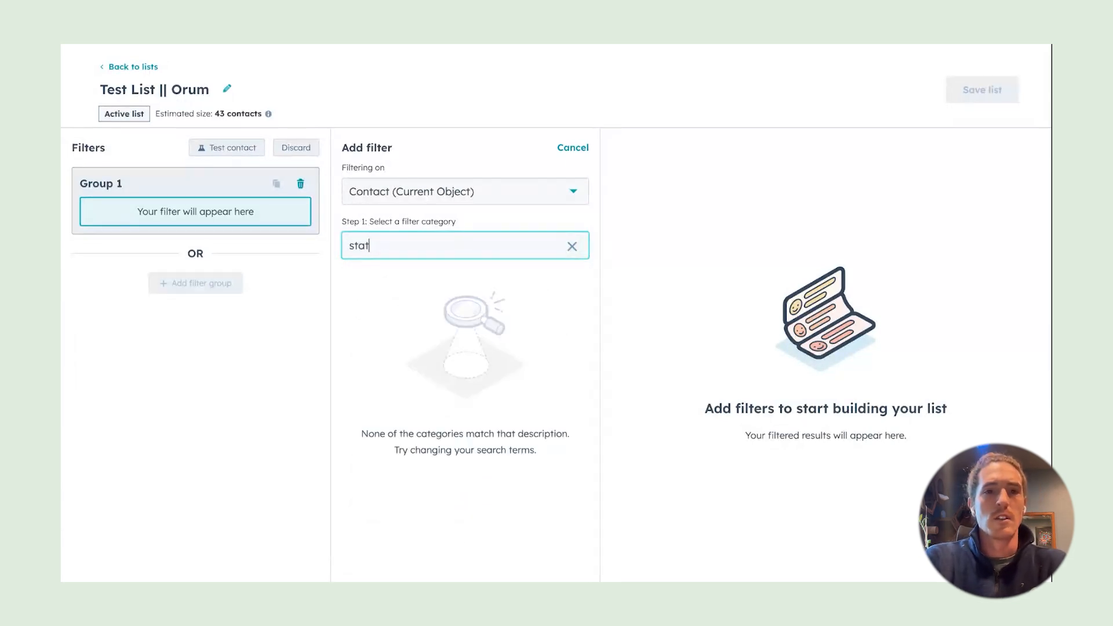
key("BackSpace")
key("BackSpace")
key("BackSpace")
key("BackSpace")
left_click(387, 309)
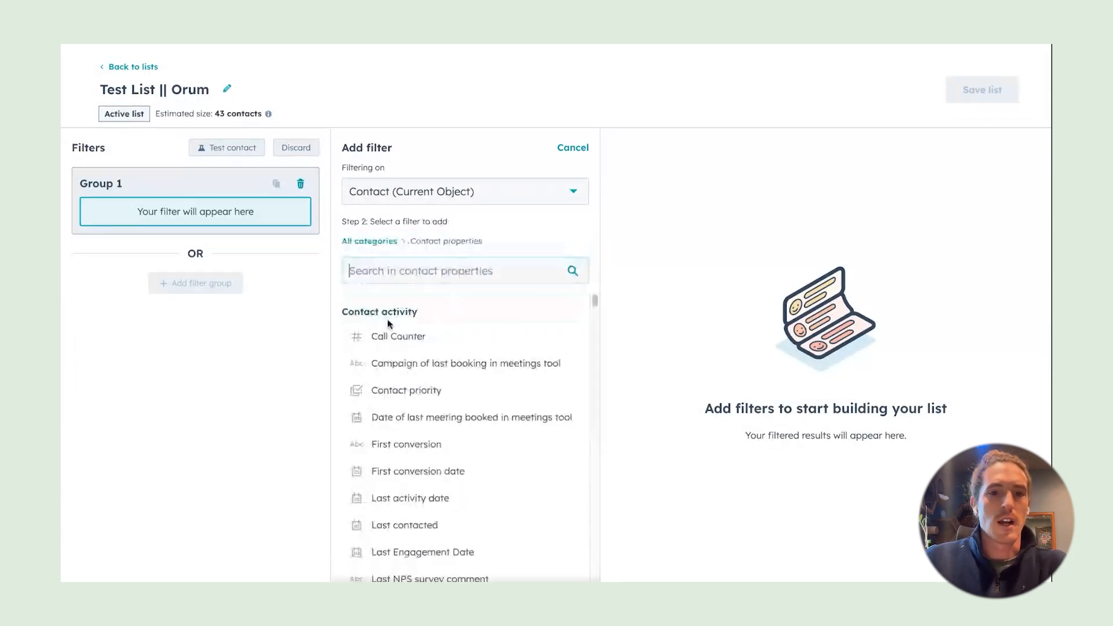
left_click(388, 283)
type("stat")
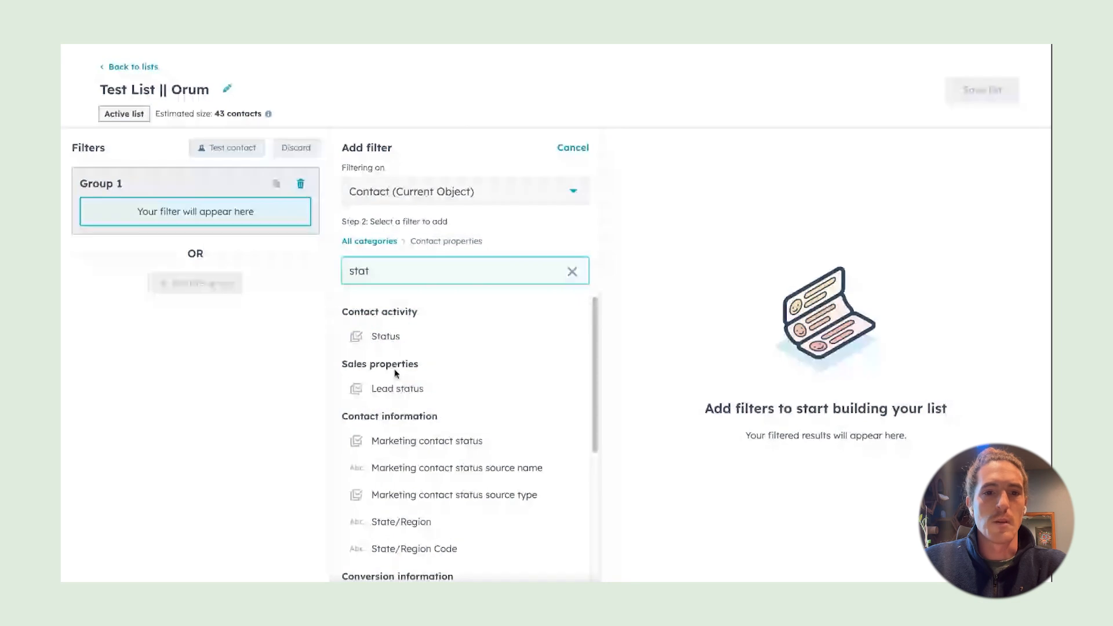
left_click(396, 387)
Set Lead status to New and In progress, then save the list
left_click(501, 231)
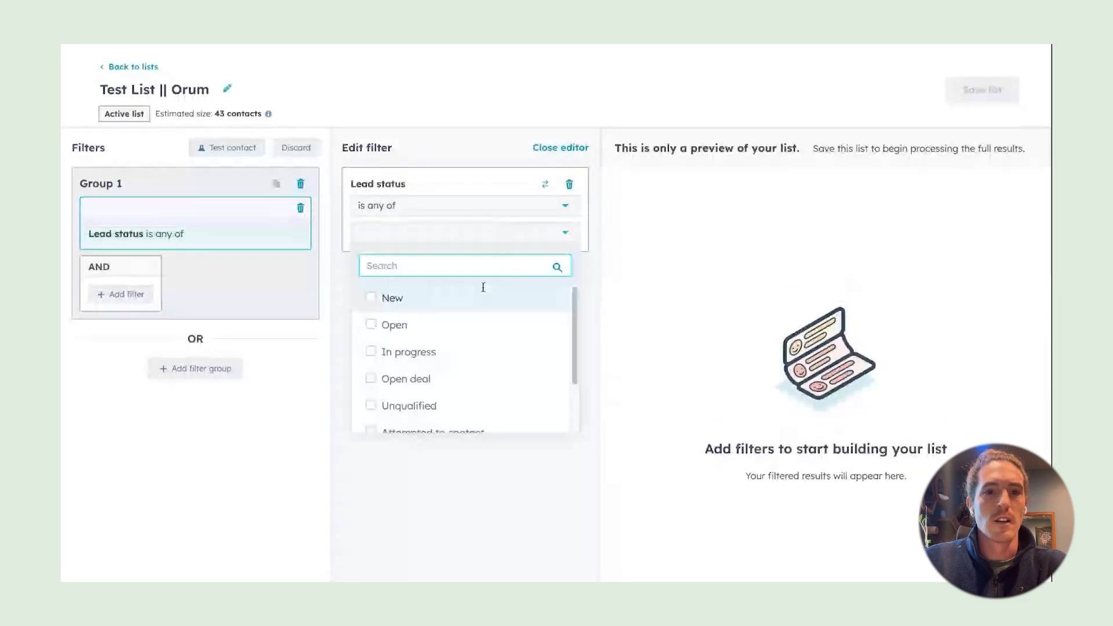
left_click(390, 299)
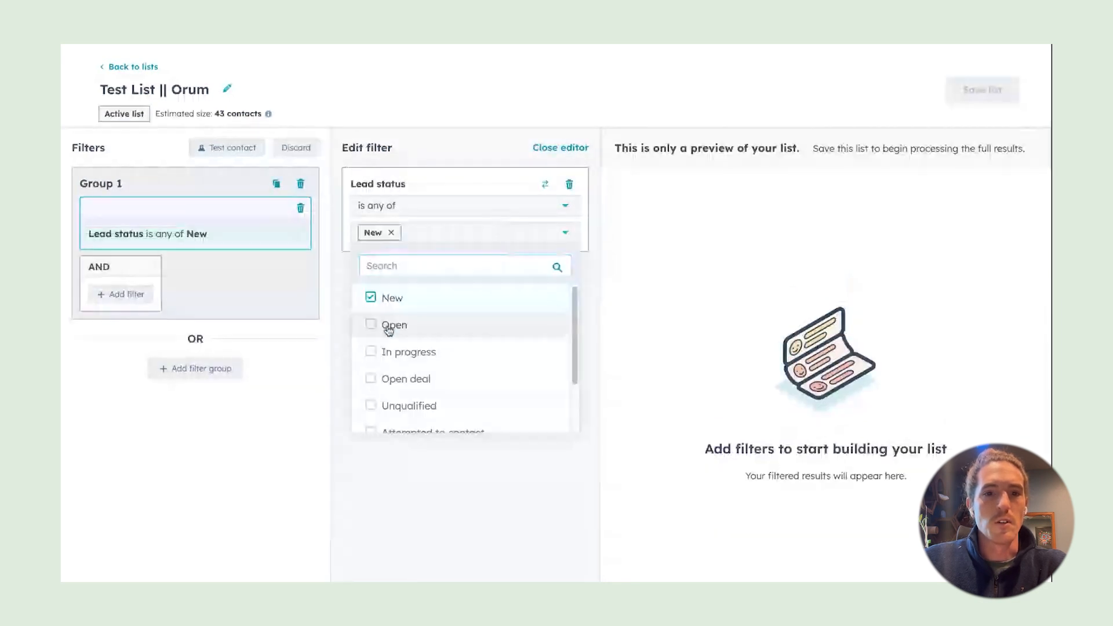
scroll(377, 347, "down", 1)
left_click(377, 346)
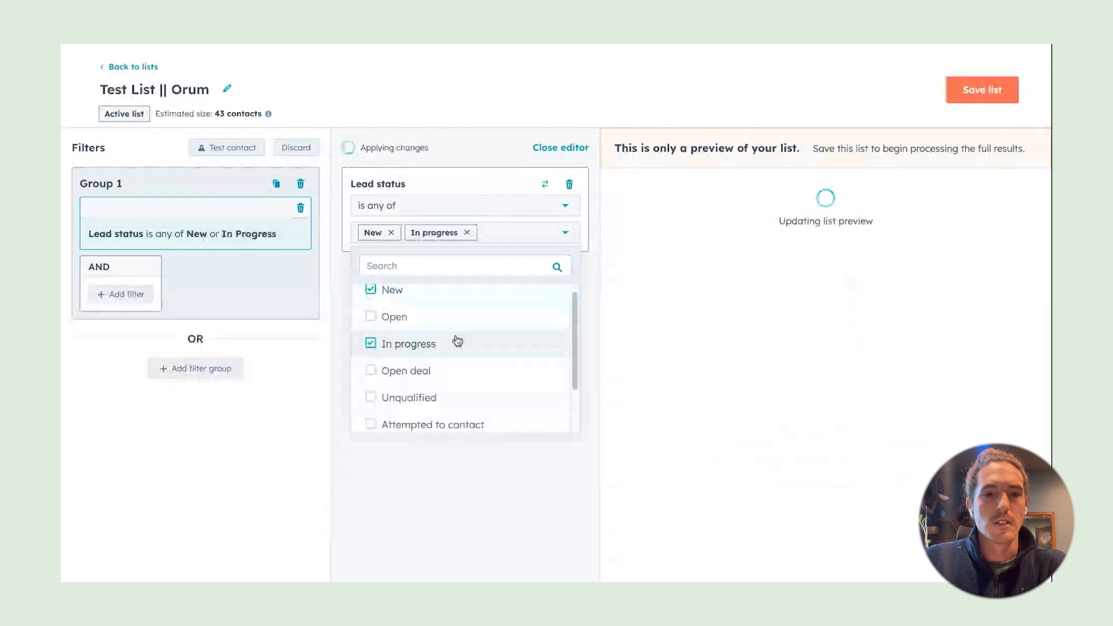
scroll(457, 341, "down", 1)
scroll(499, 345, "down", 1)
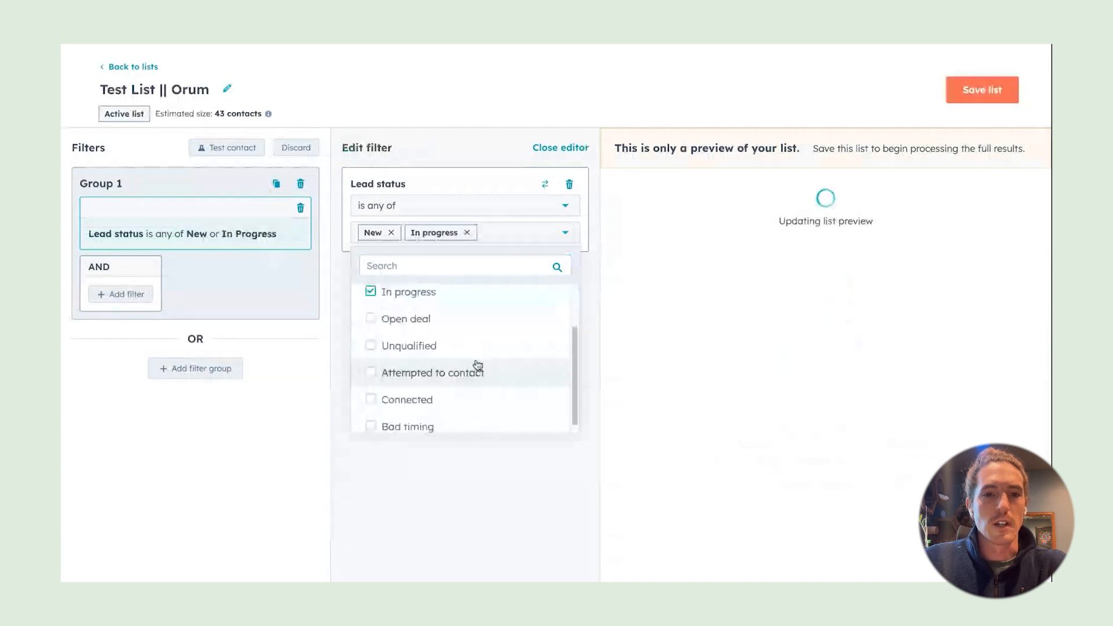
scroll(489, 360, "up", 2)
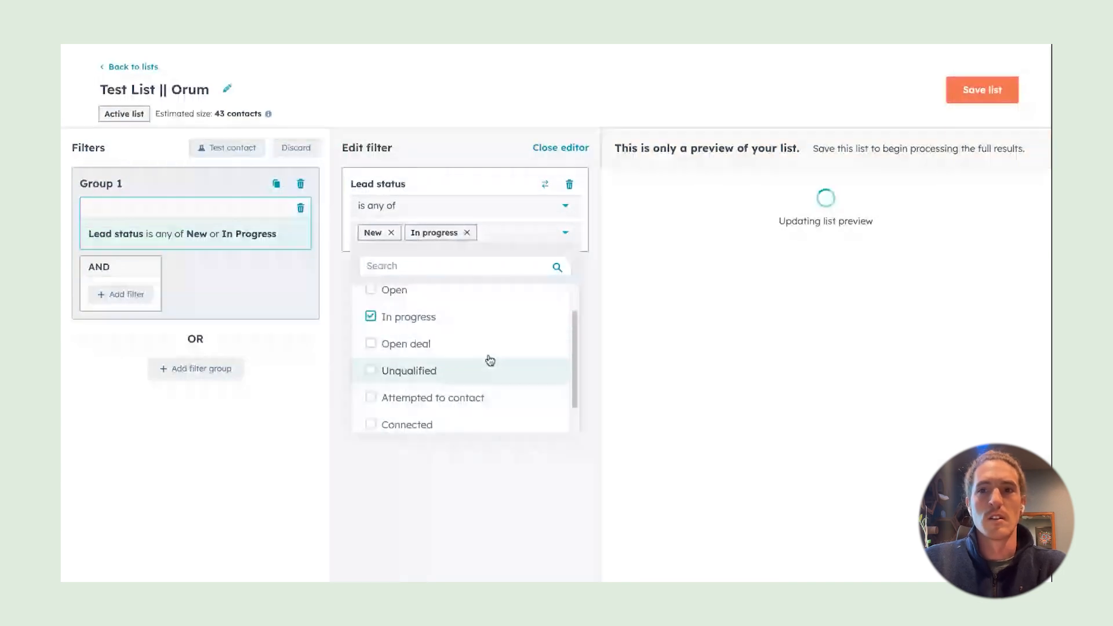
scroll(490, 359, "up", 1)
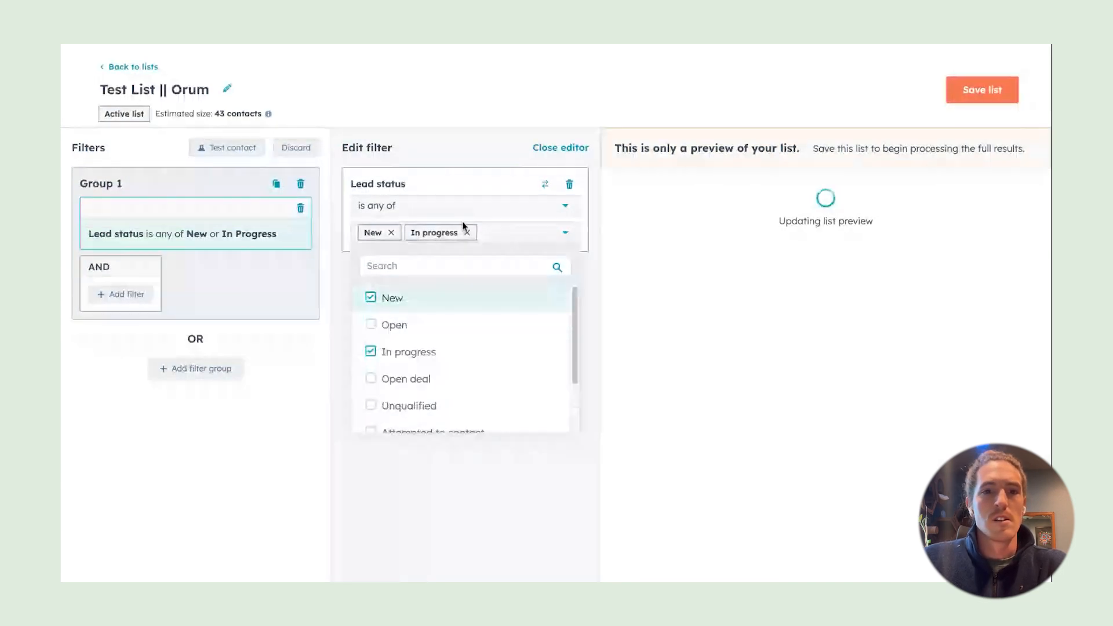
left_click(335, 384)
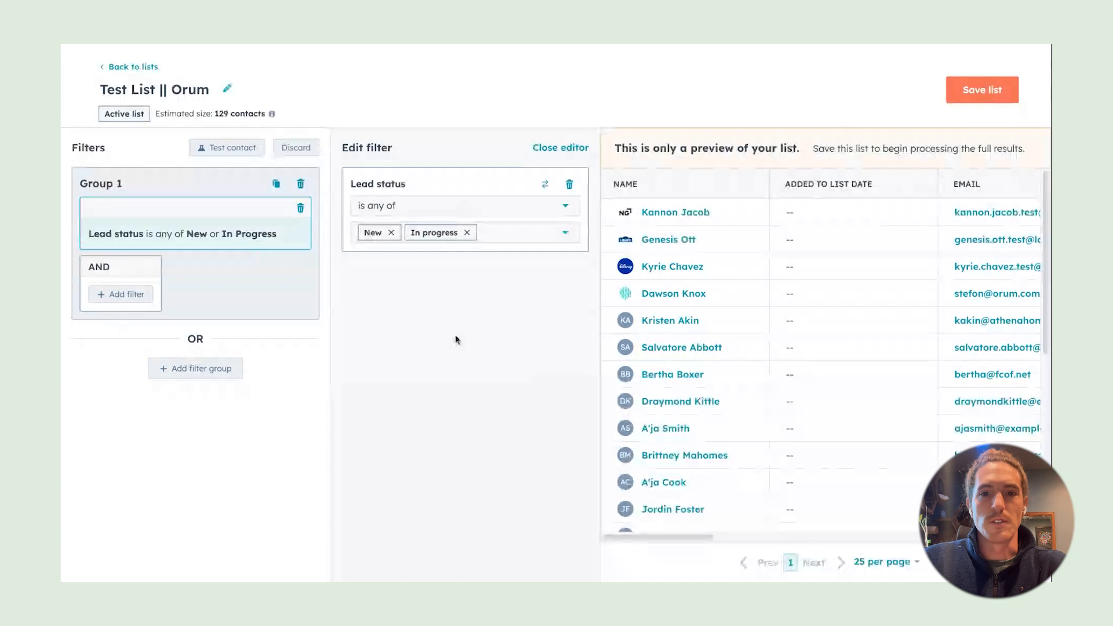
left_click(977, 99)
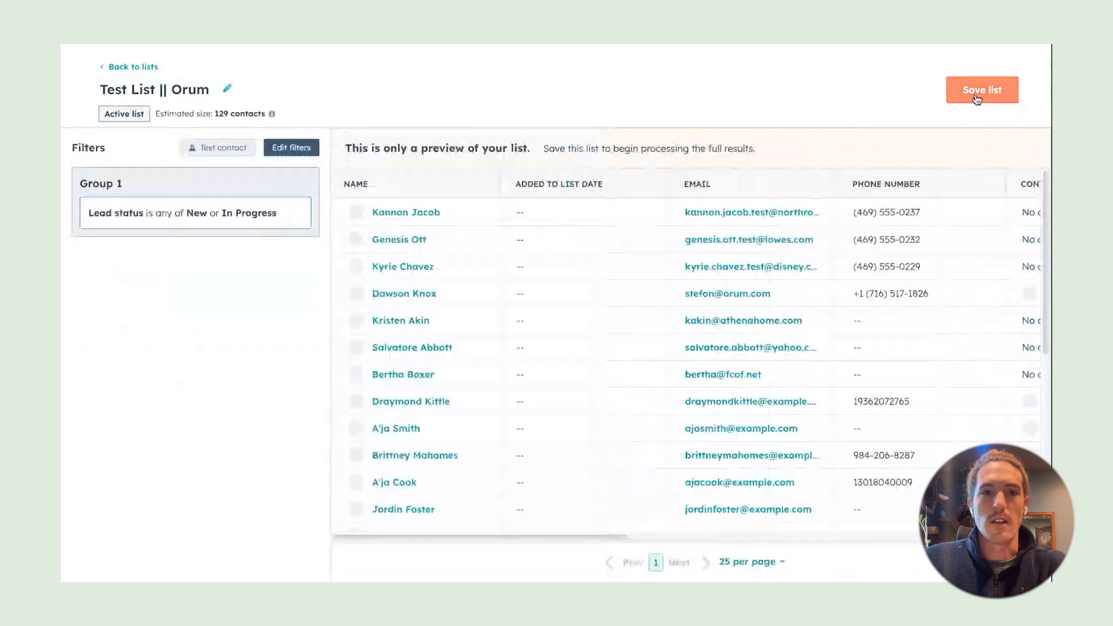
Confirm saving the filtered Test List || Orum list
left_click(977, 98)
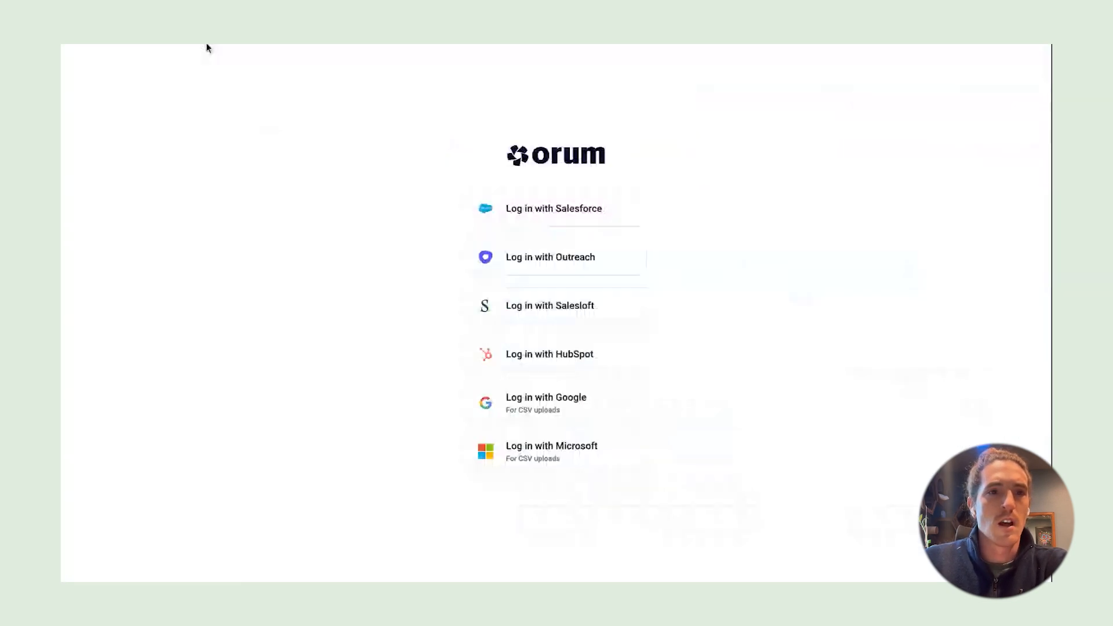
Log in to Orum with the test HubSpot account and open the Dialer
left_click(591, 364)
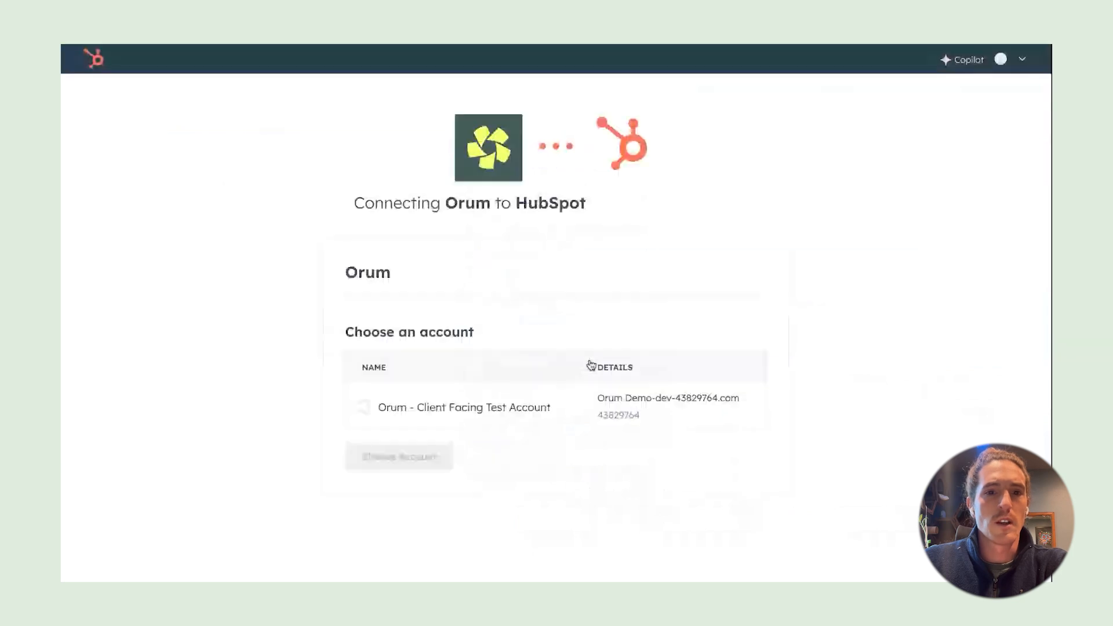
left_click(397, 414)
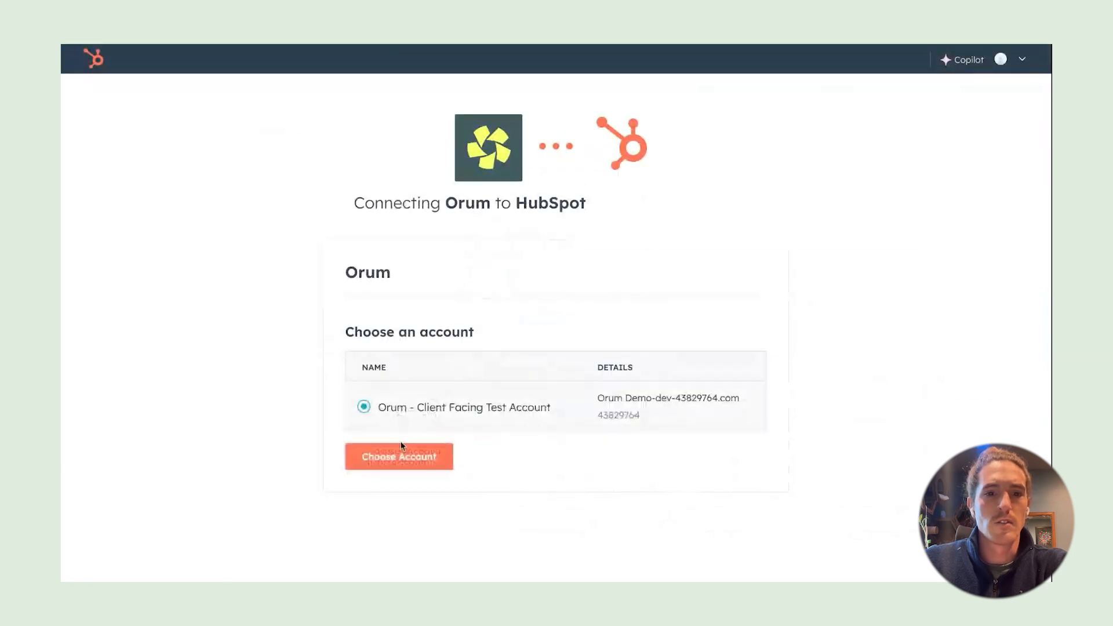
left_click(401, 447)
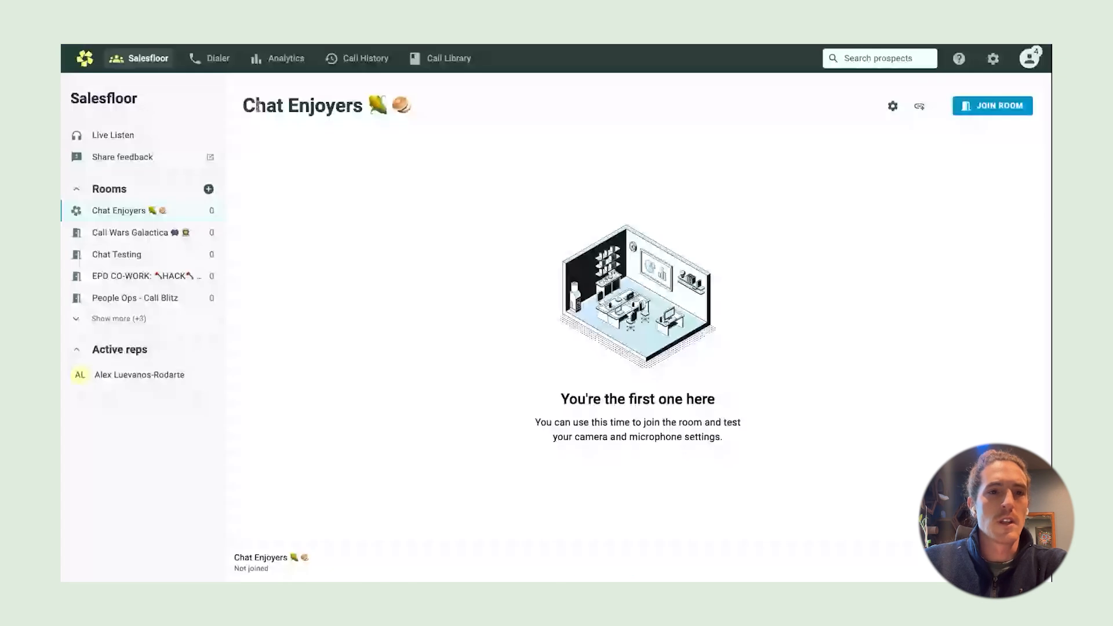
left_click(209, 64)
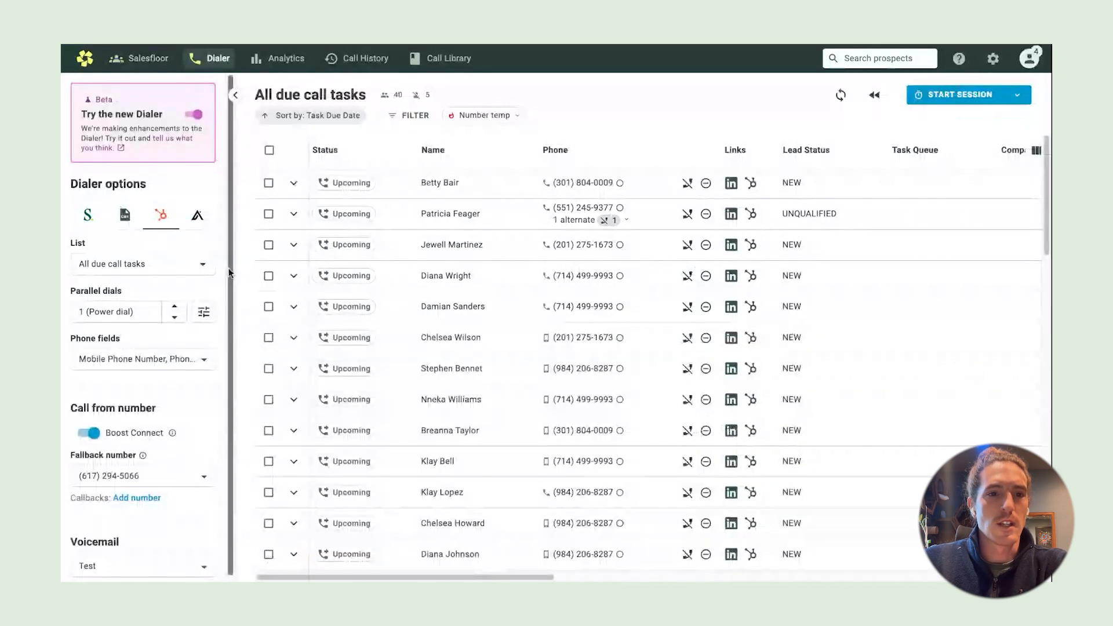
Choose 'Test List || Orum' in the Dialer's List dropdown
left_click(203, 265)
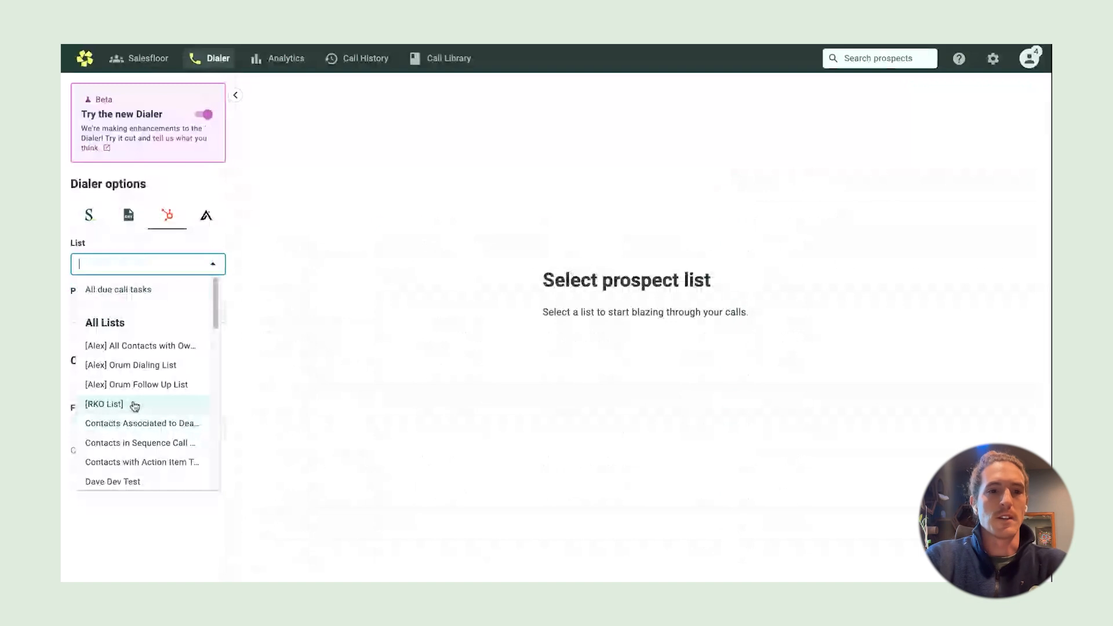
type("test")
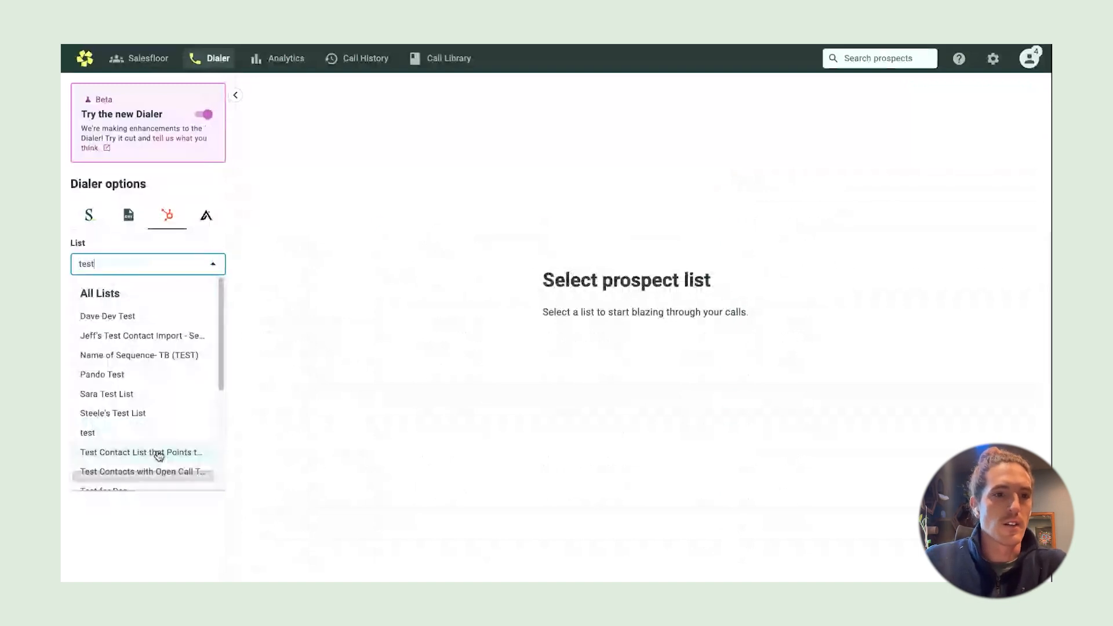
scroll(158, 371, "down", 1)
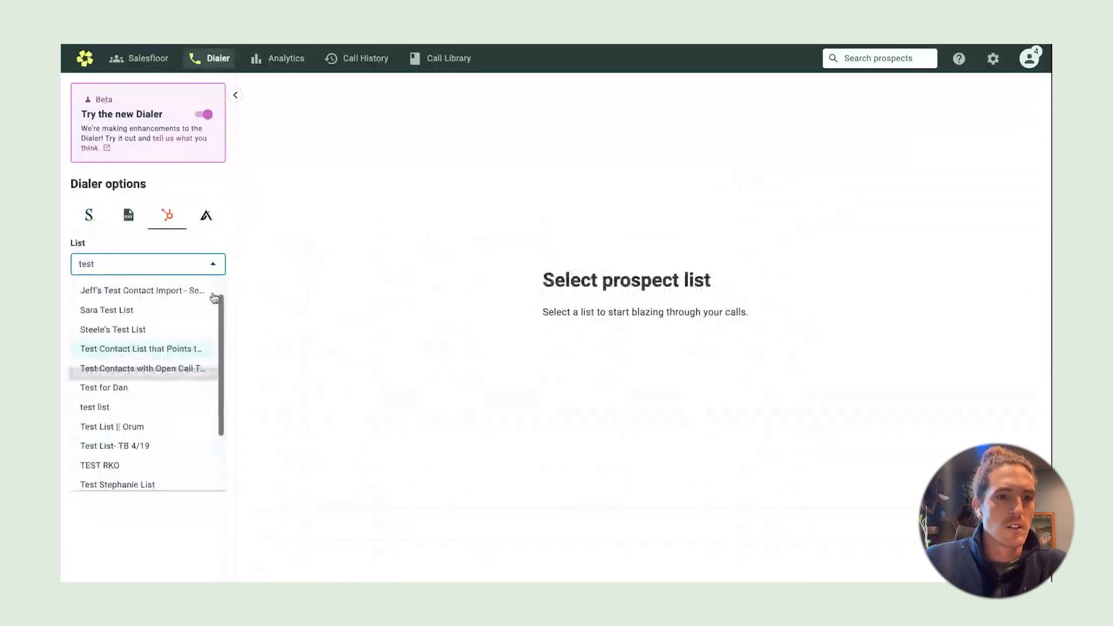
scroll(151, 397, "down", 3)
scroll(154, 392, "up", 4)
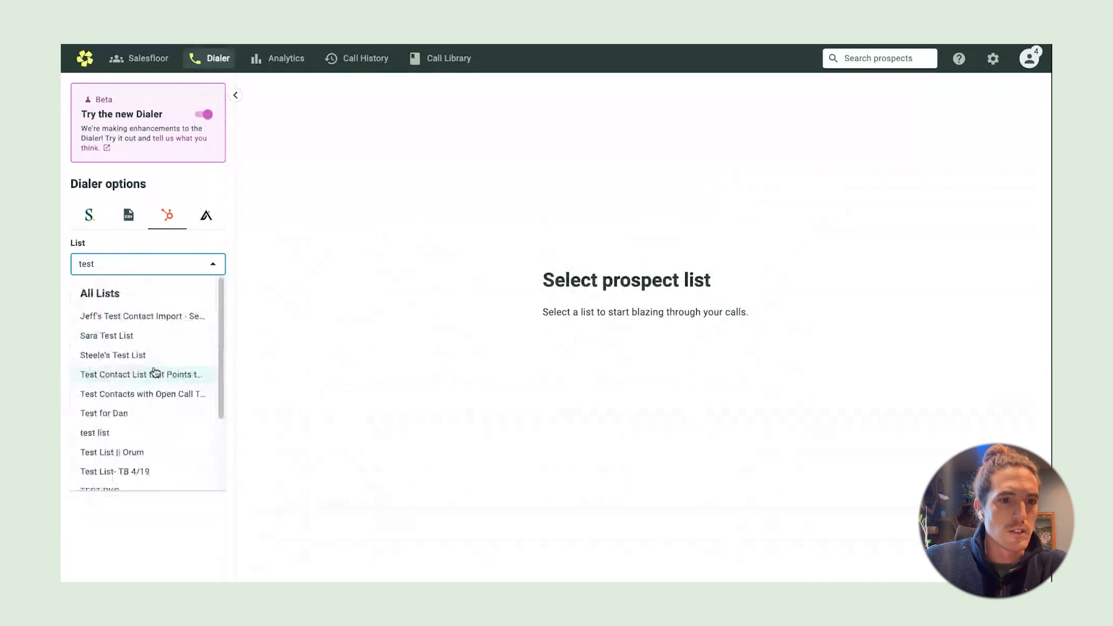
scroll(156, 374, "down", 3)
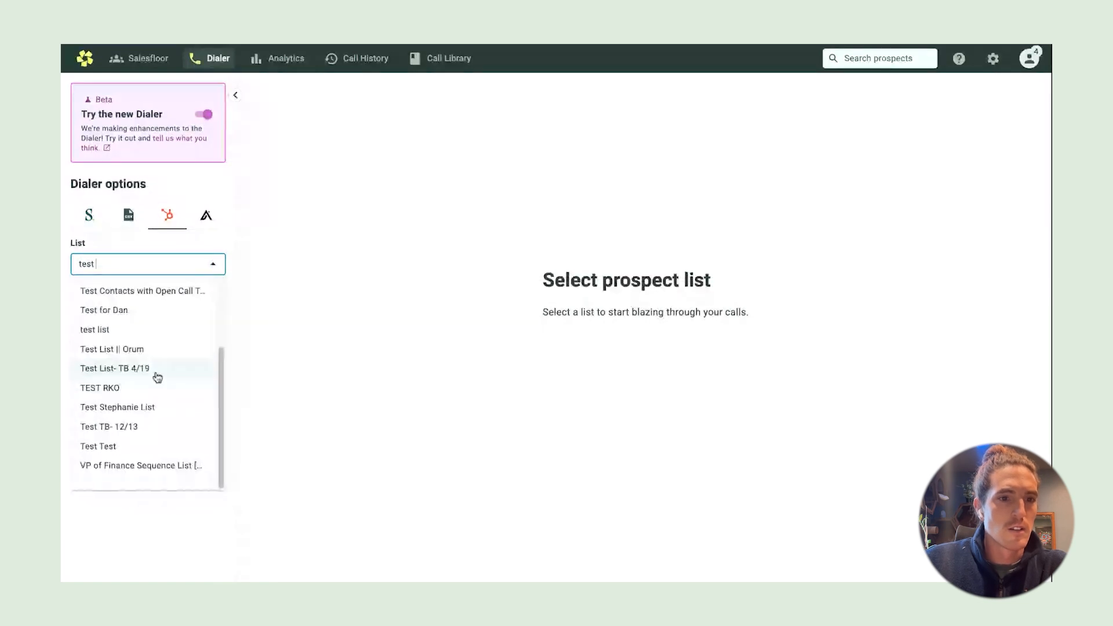
left_click(136, 349)
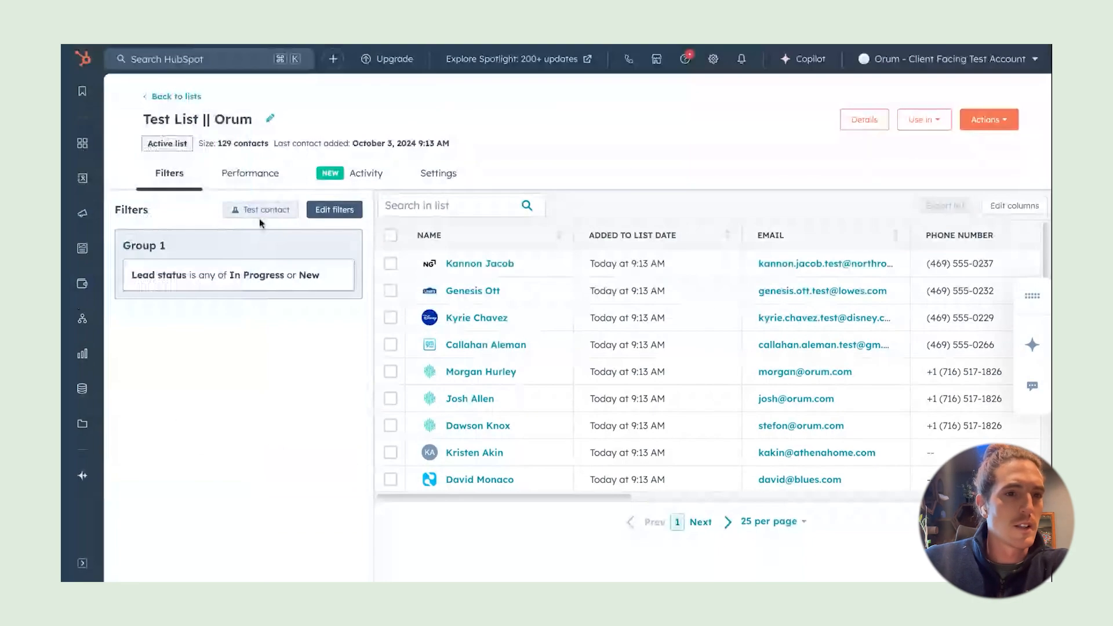
Open Sequences from HubSpot's Automations menu
mouse_move(81, 263)
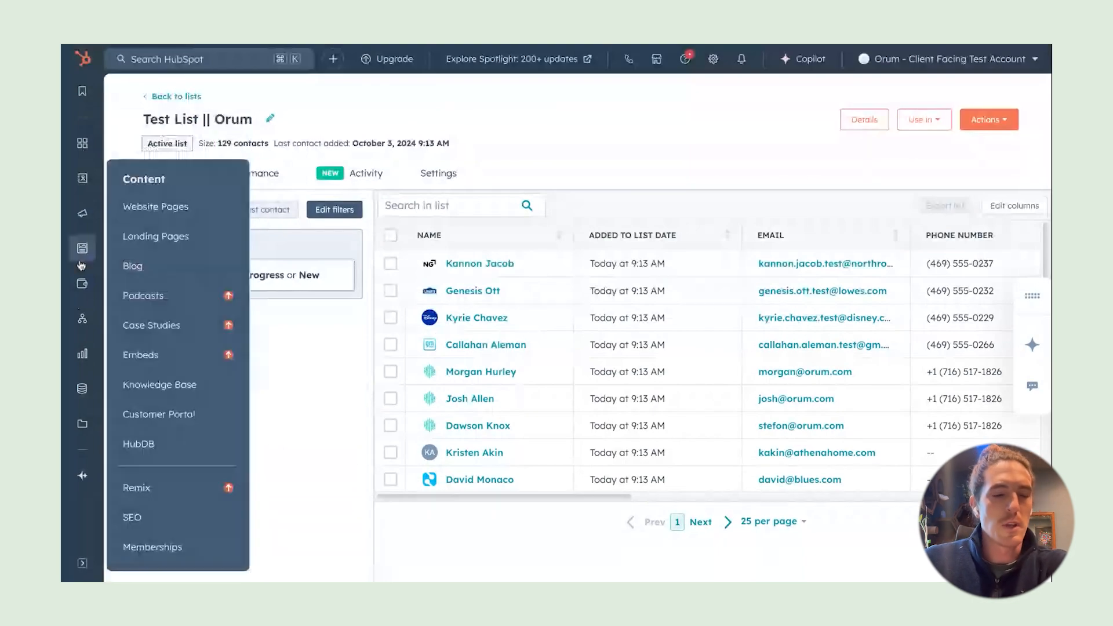
mouse_move(81, 283)
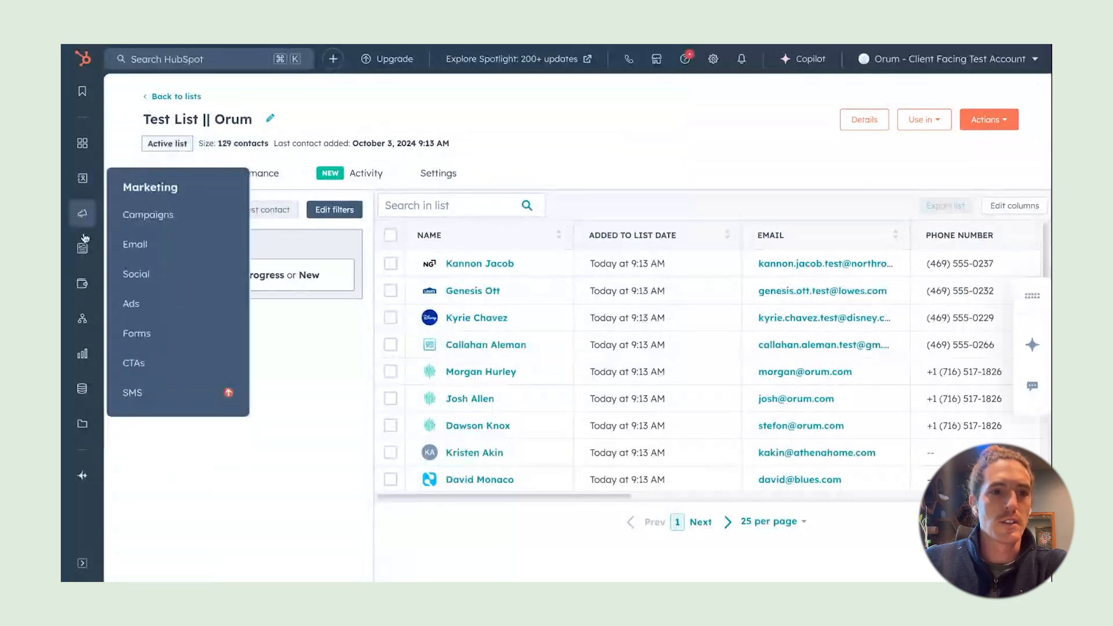
mouse_move(83, 318)
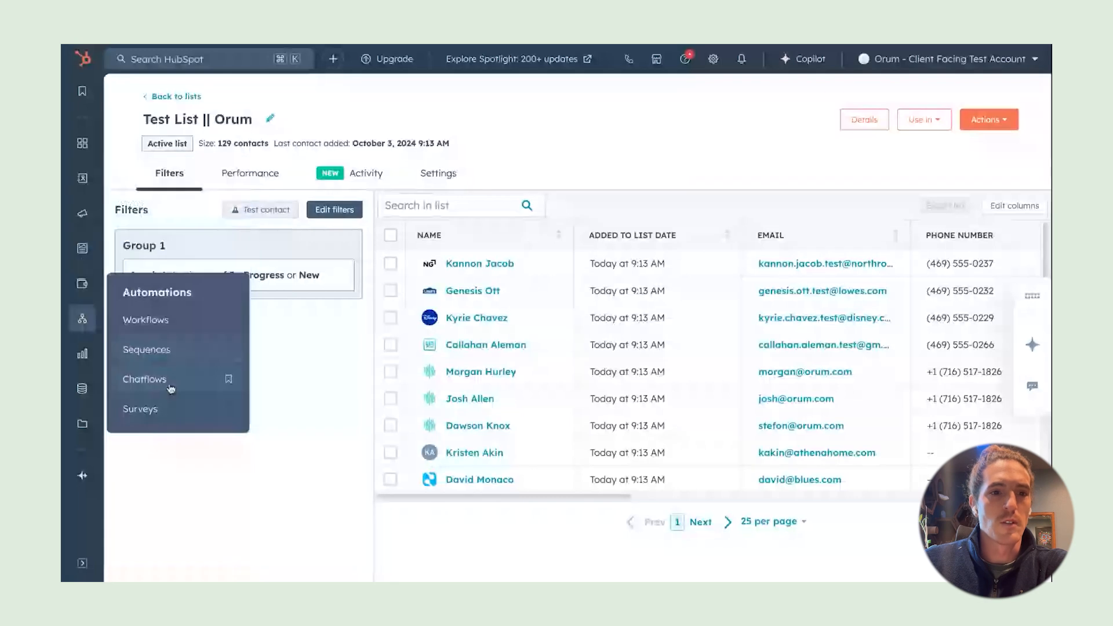
left_click(175, 350)
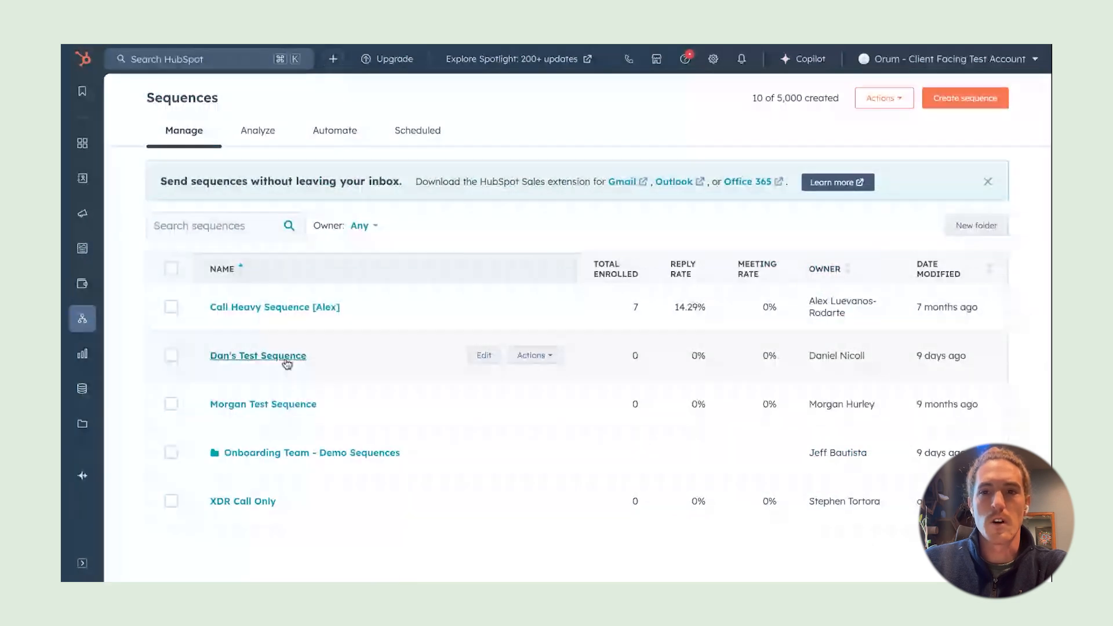
Create a blank sequence with a call task as its first step
left_click(973, 100)
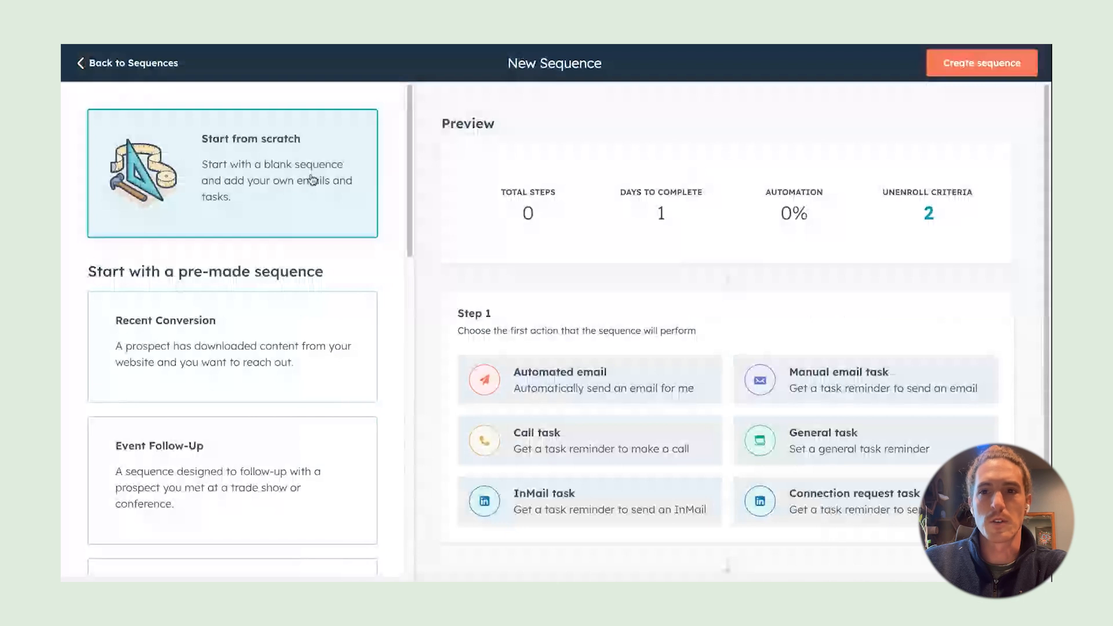
left_click(995, 70)
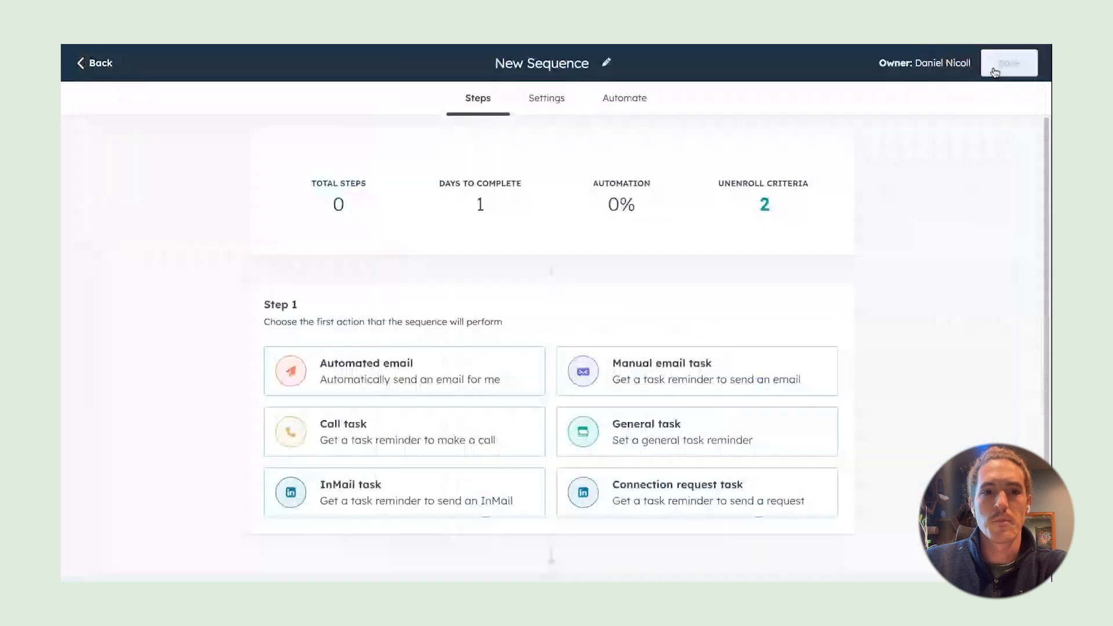
scroll(259, 344, "down", 1)
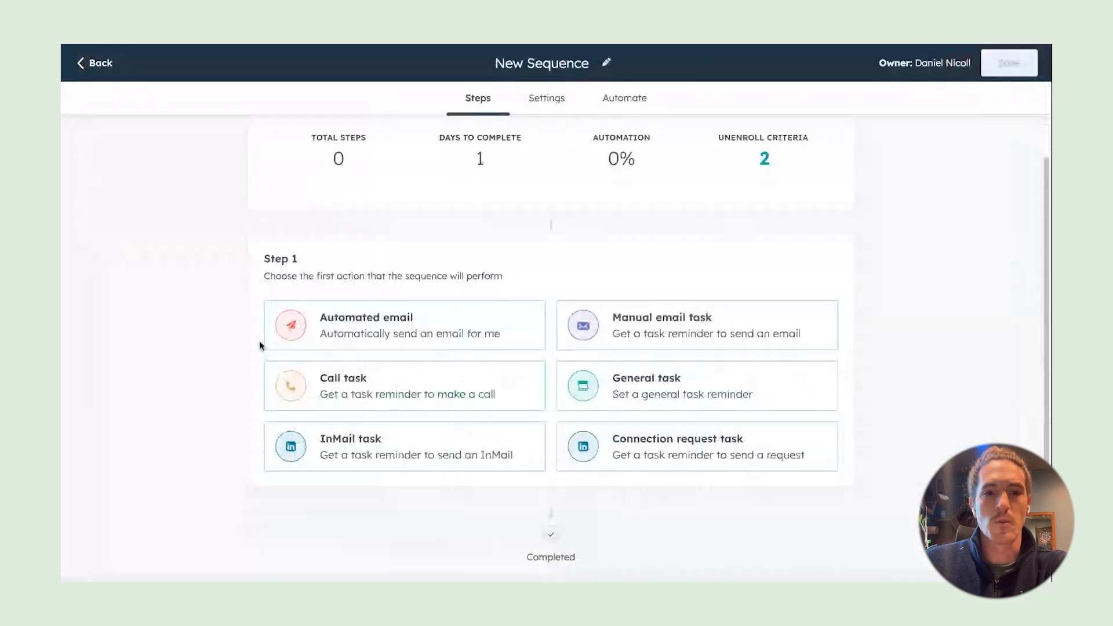
left_click(408, 392)
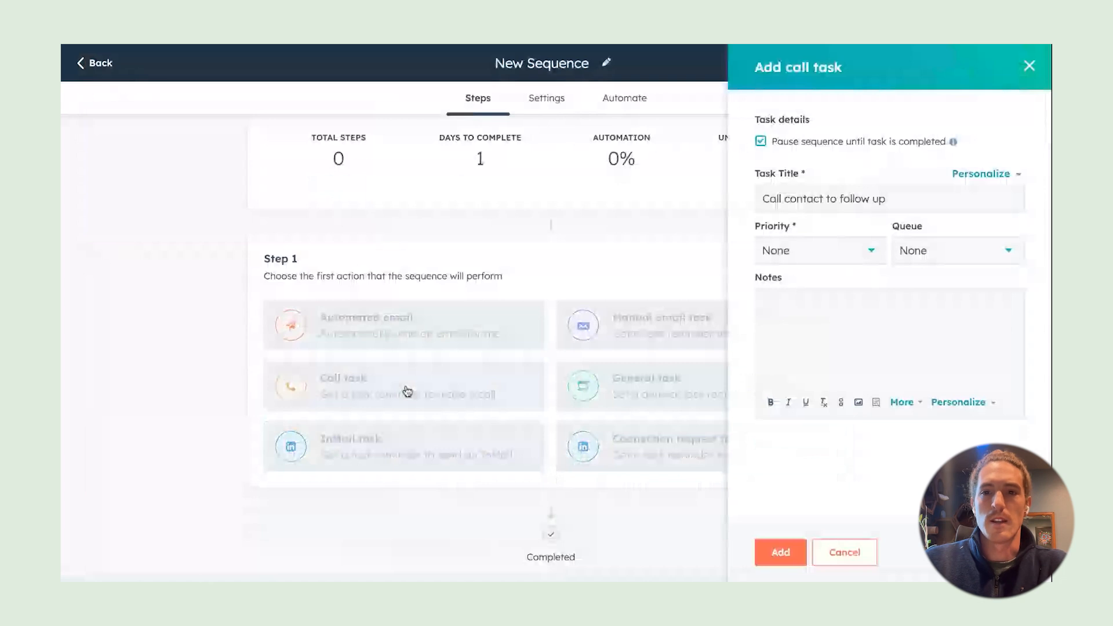
triple_click(921, 204)
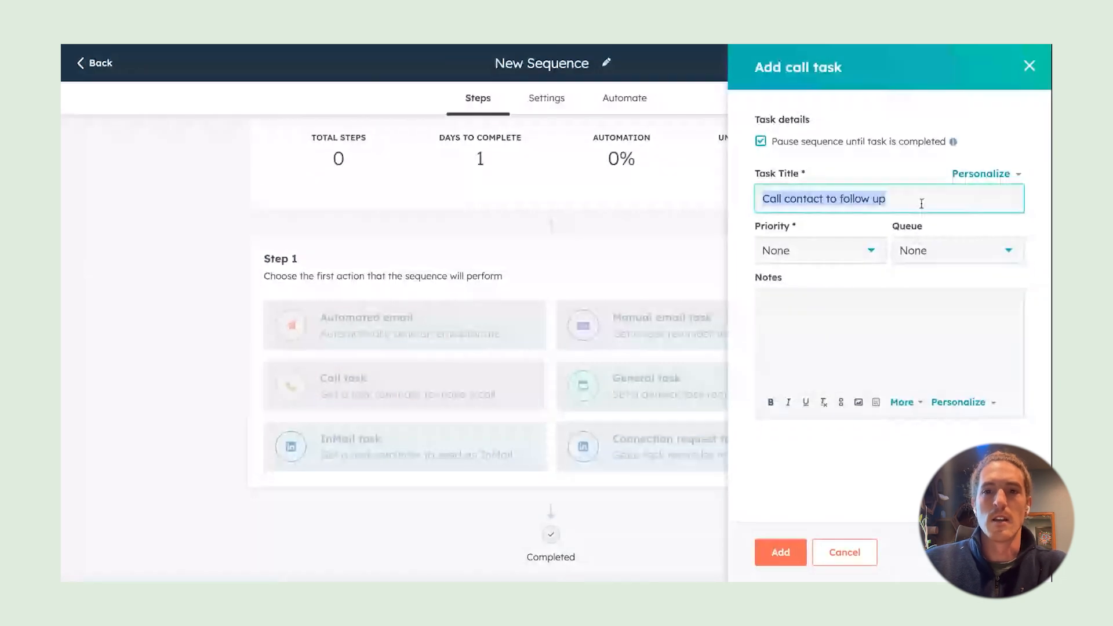
left_click(913, 196)
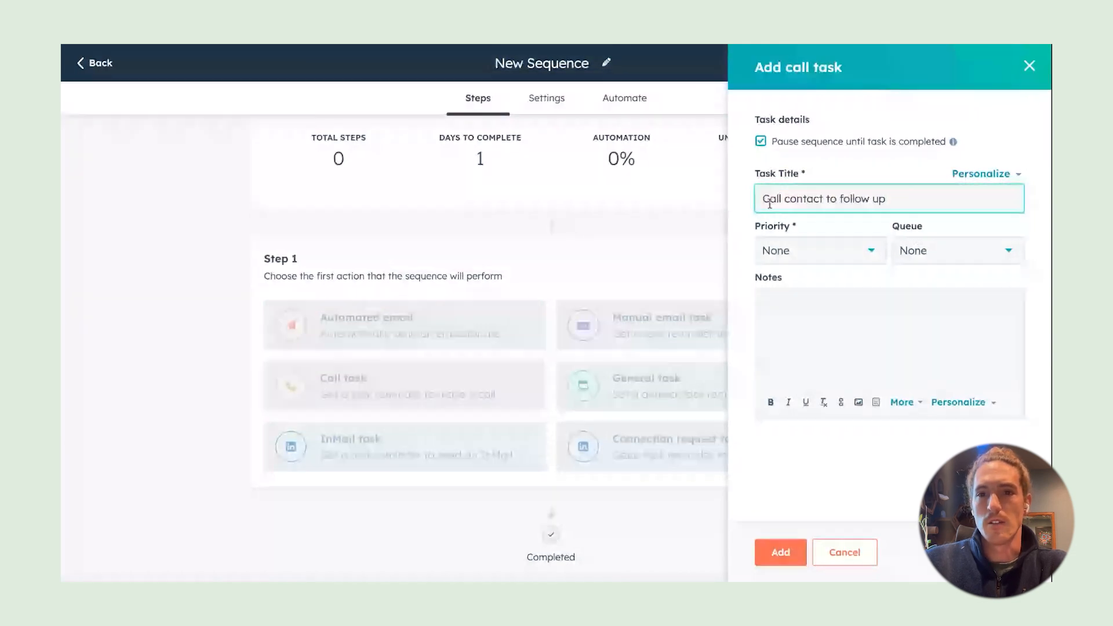
Rename the sequence to 'Orum | Test Sequence'
left_click(608, 67)
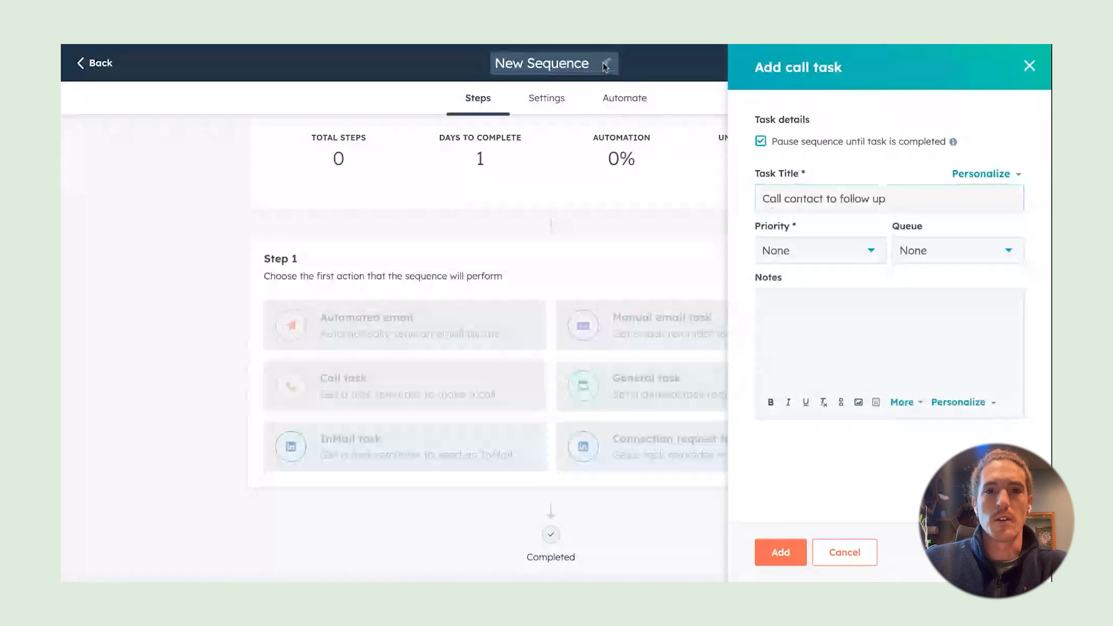
key("BackSpace")
key("BackSpace")
key("BackSpace")
key("BackSpace")
key("BackSpace")
key("BackSpace")
key("BackSpace")
key("BackSpace")
key("BackSpace")
key("BackSpace")
key("BackSpace")
key("BackSpace")
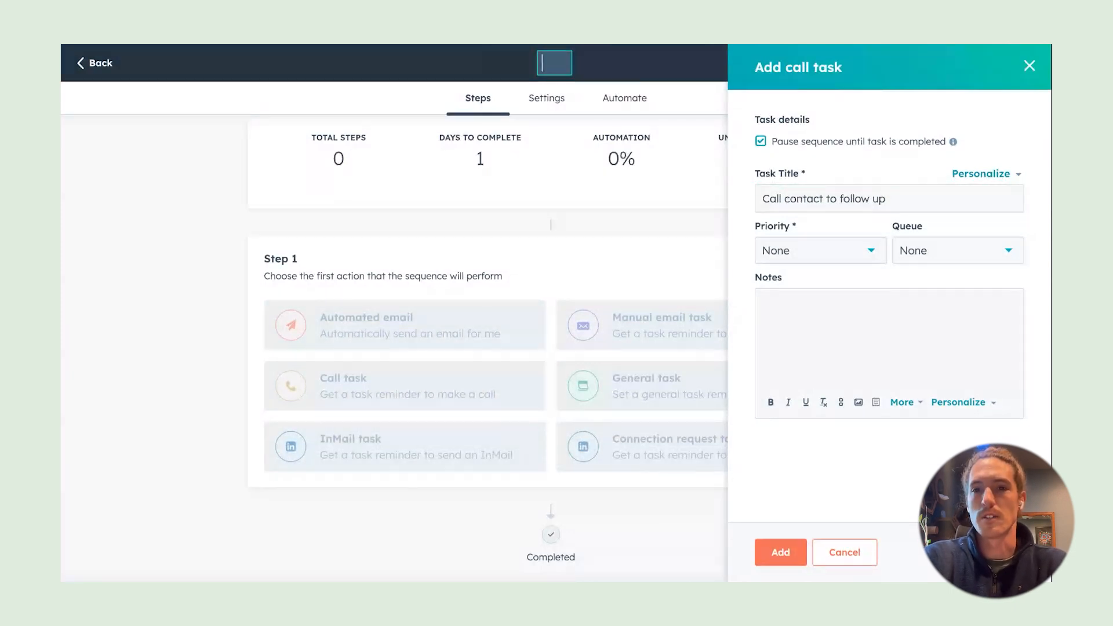
type("O")
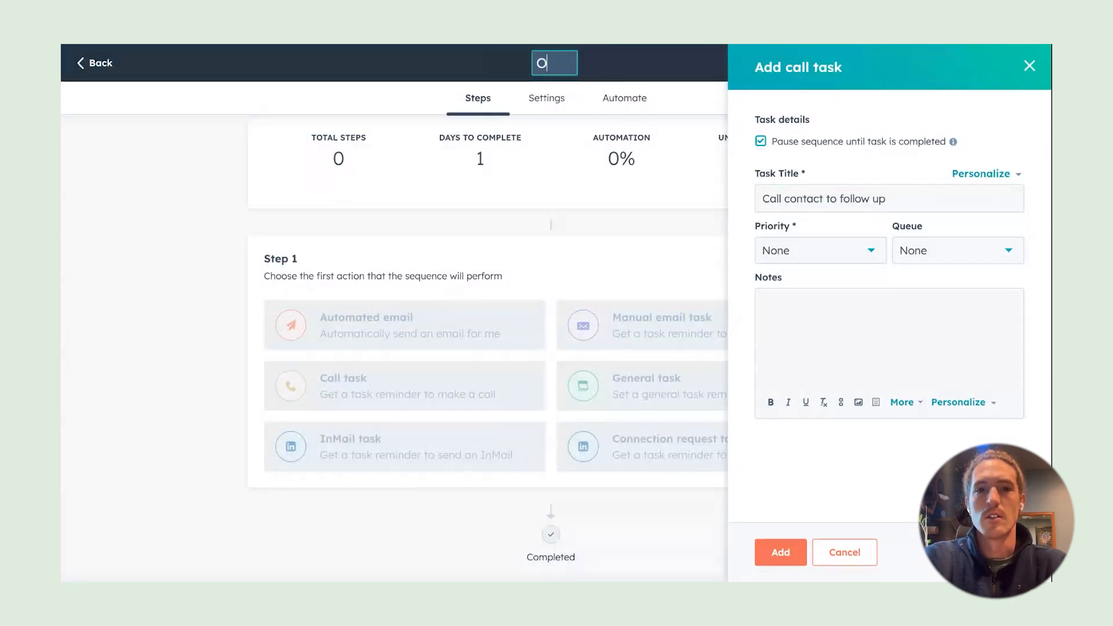
type("rum |")
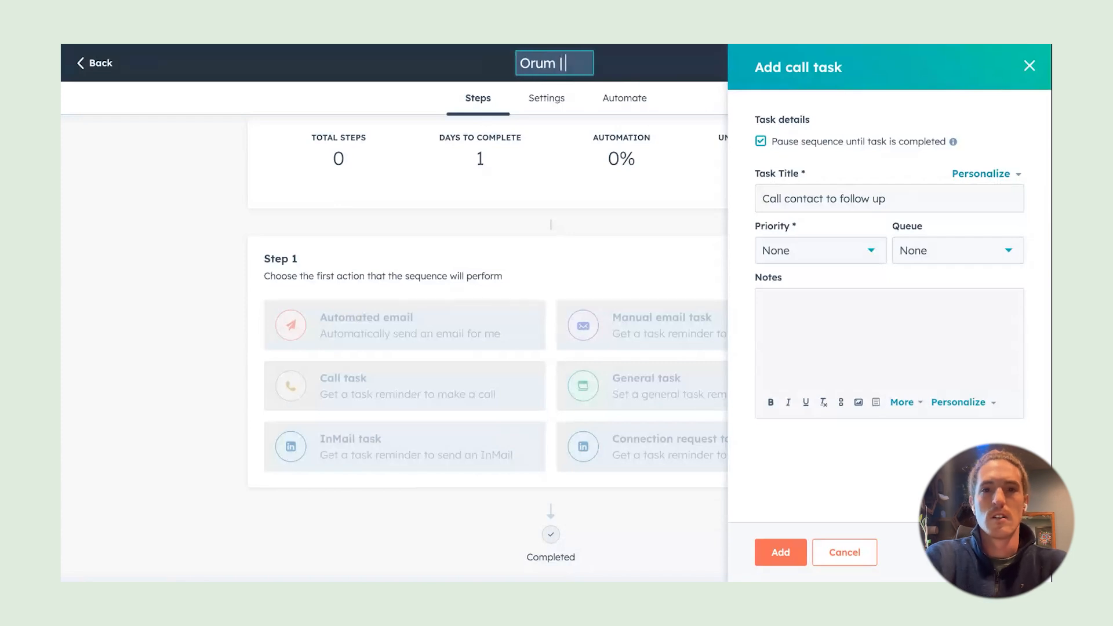
type(" Test Sequence")
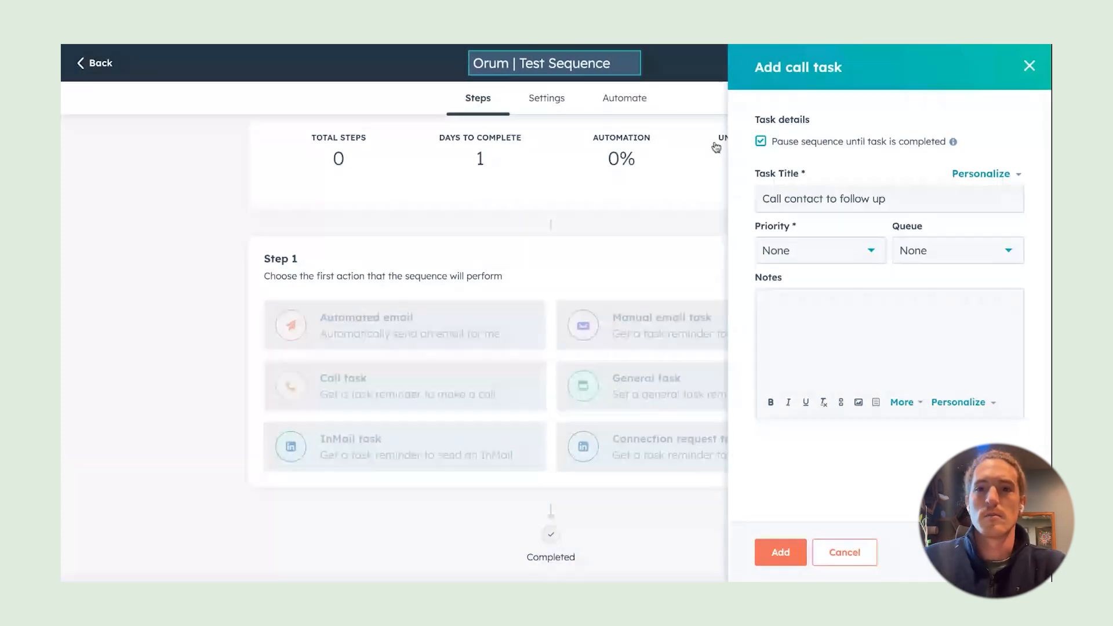
triple_click(598, 63)
key("ctrl+c")
Title the call task 'Orum | Test Sequence - Call 1' and add it
left_click(911, 195)
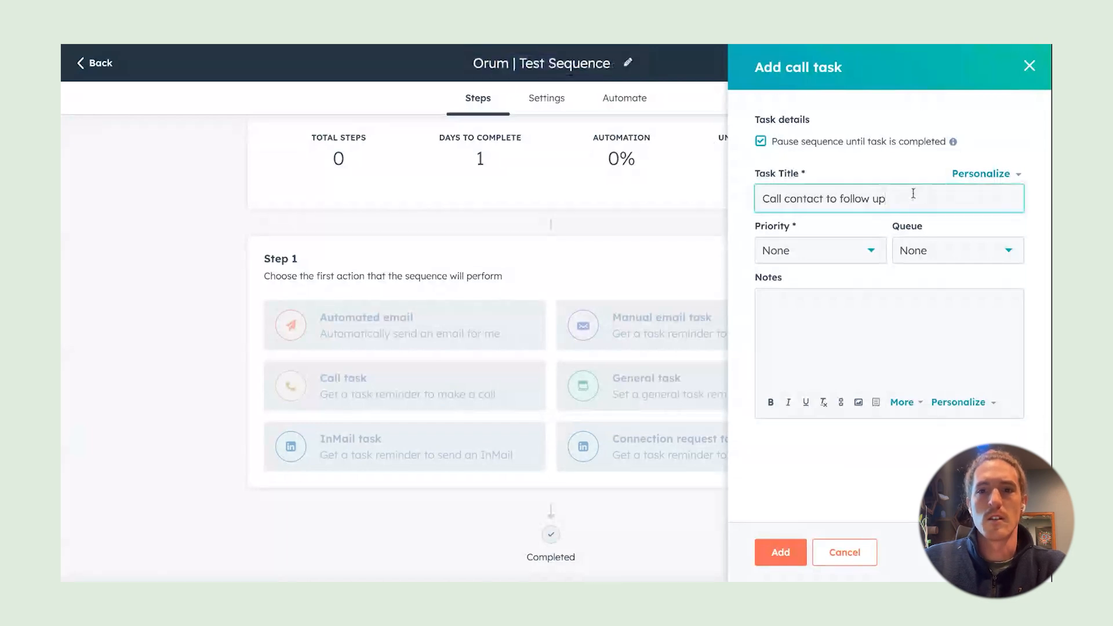
triple_click(911, 195)
key("ctrl+v")
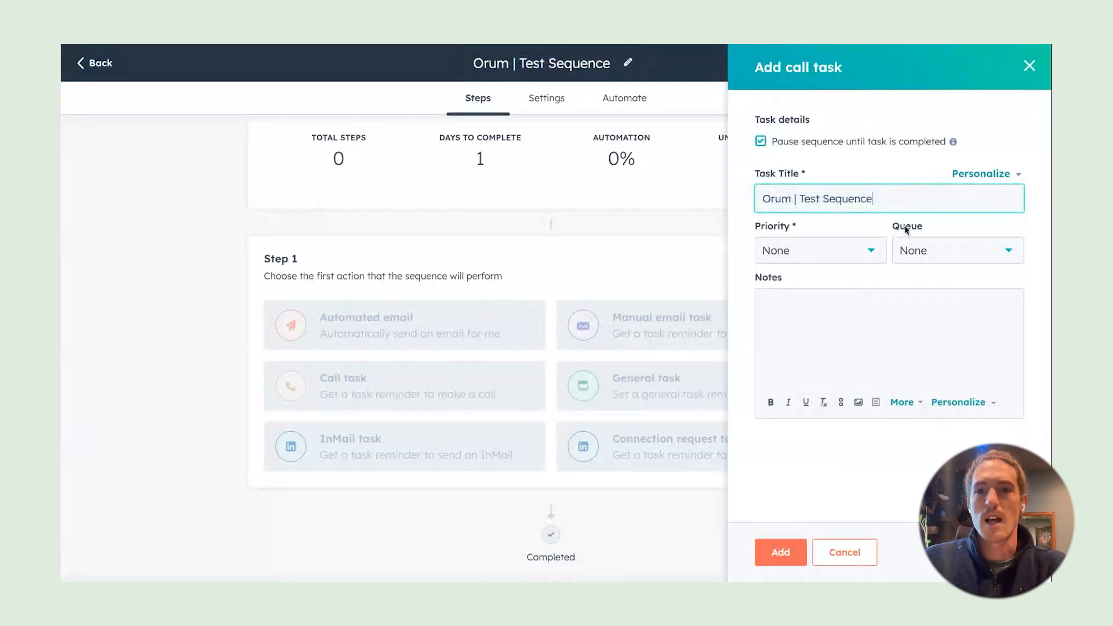
type("- ")
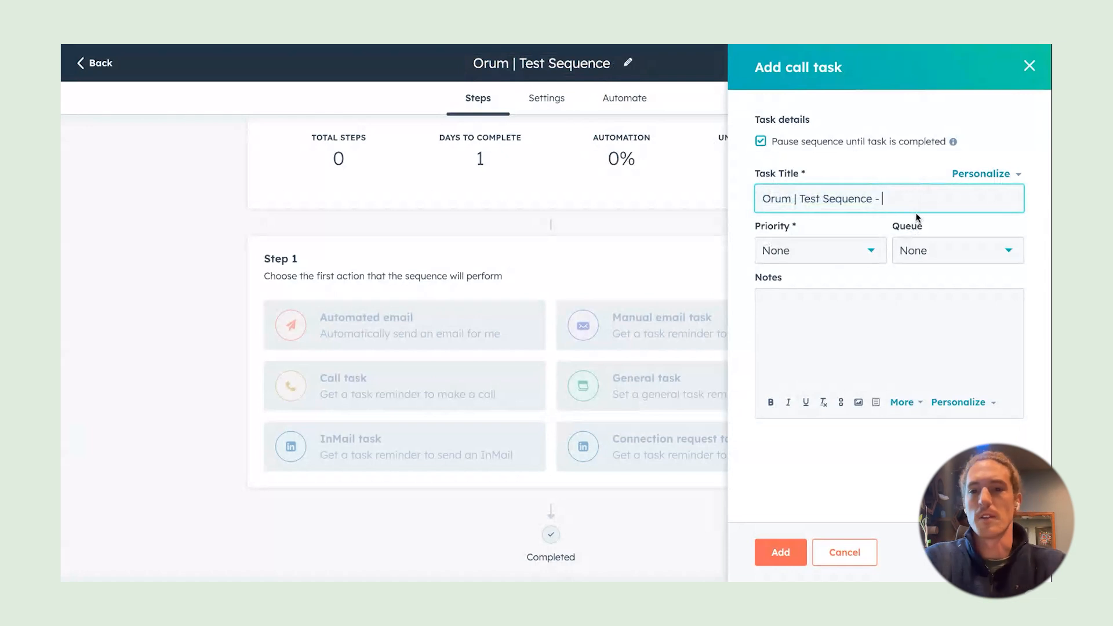
type("Call 1")
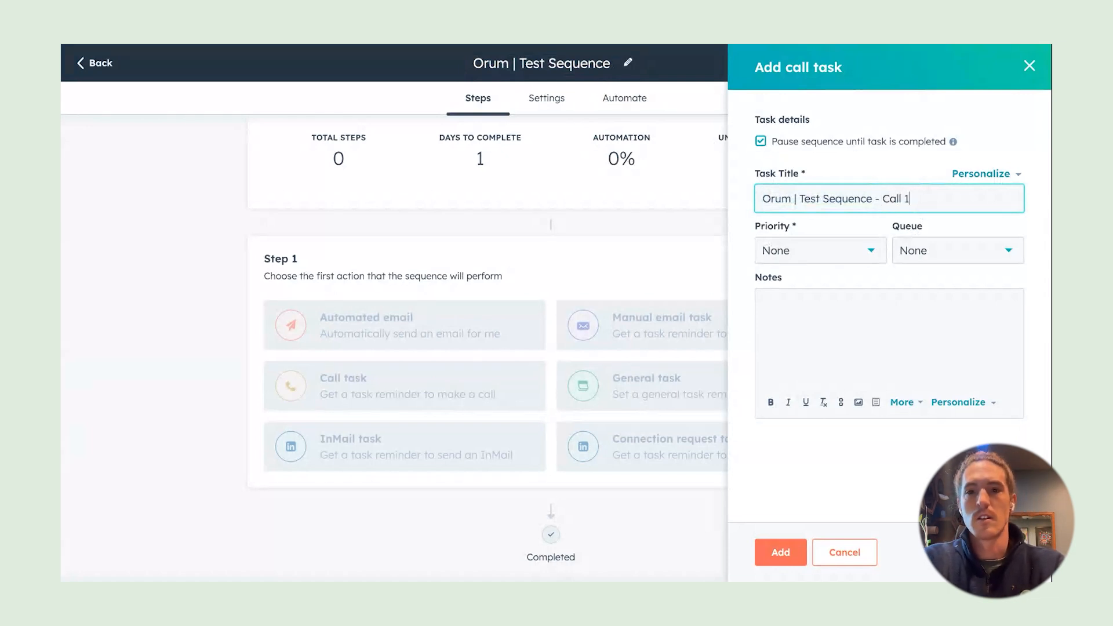
left_click(780, 553)
left_click(555, 400)
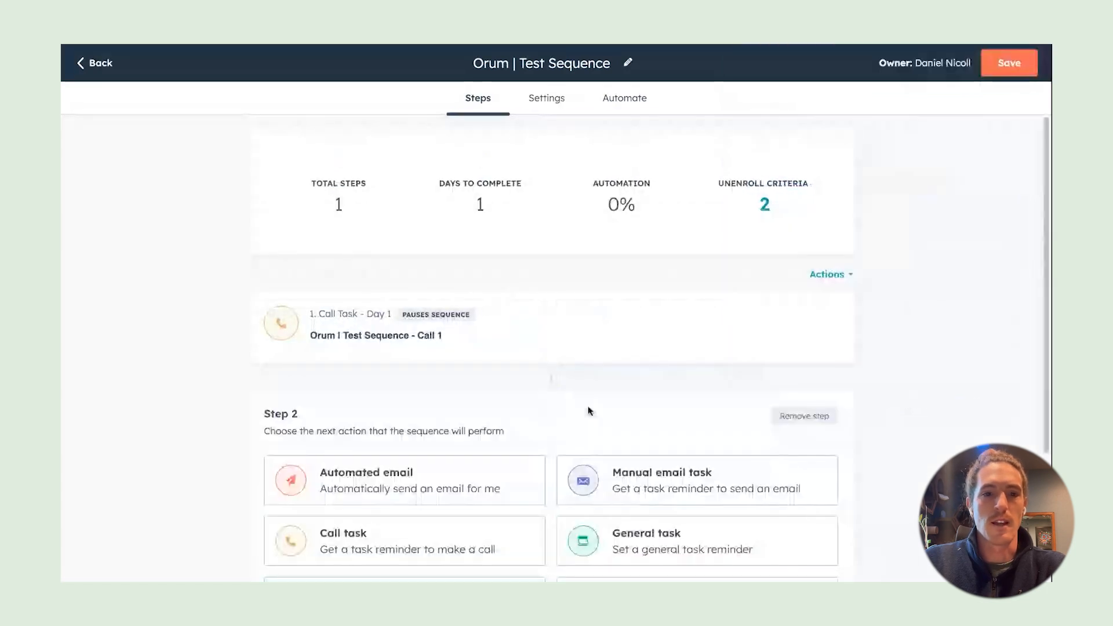
Add a step 2 call task titled 'Orum | Test Sequence - Call 2', one business day later
scroll(692, 322, "down", 2)
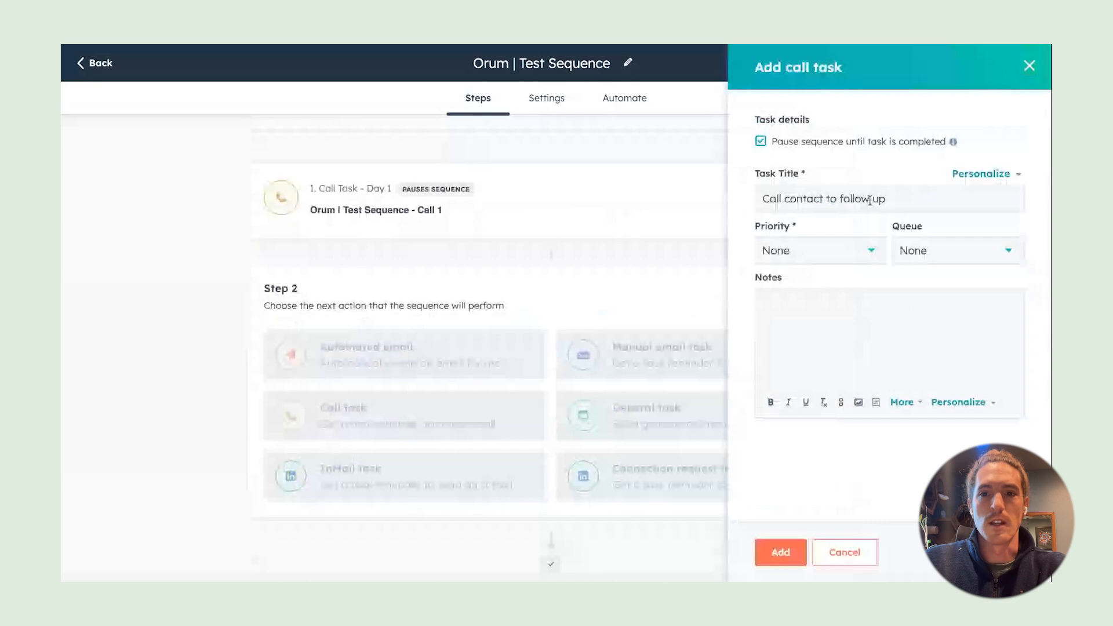
triple_click(870, 199)
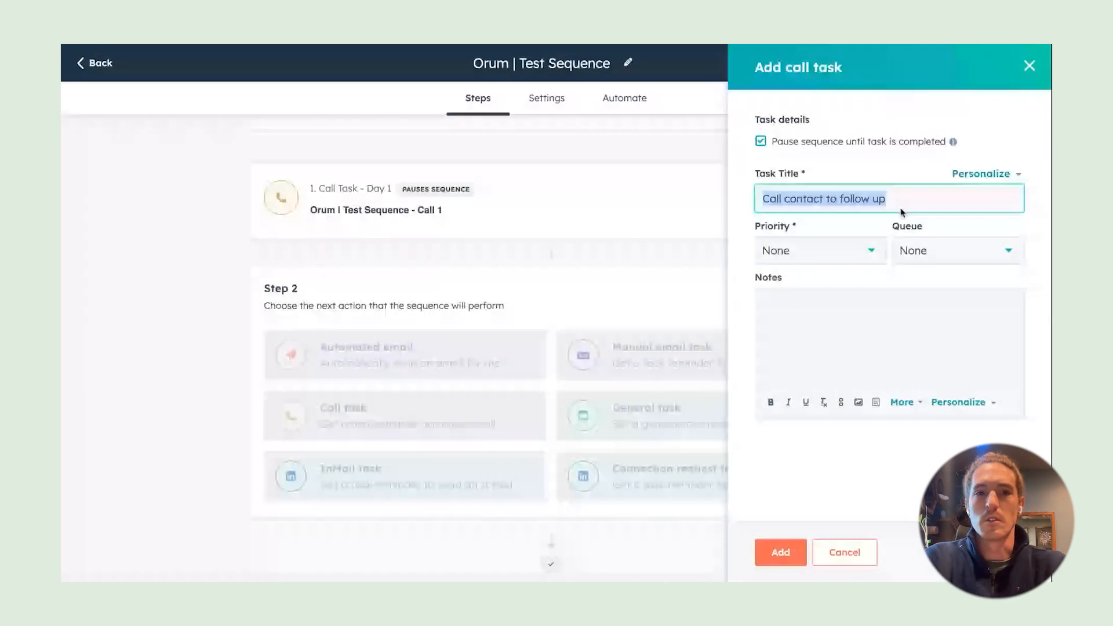
type("Orum | Test Sequence -")
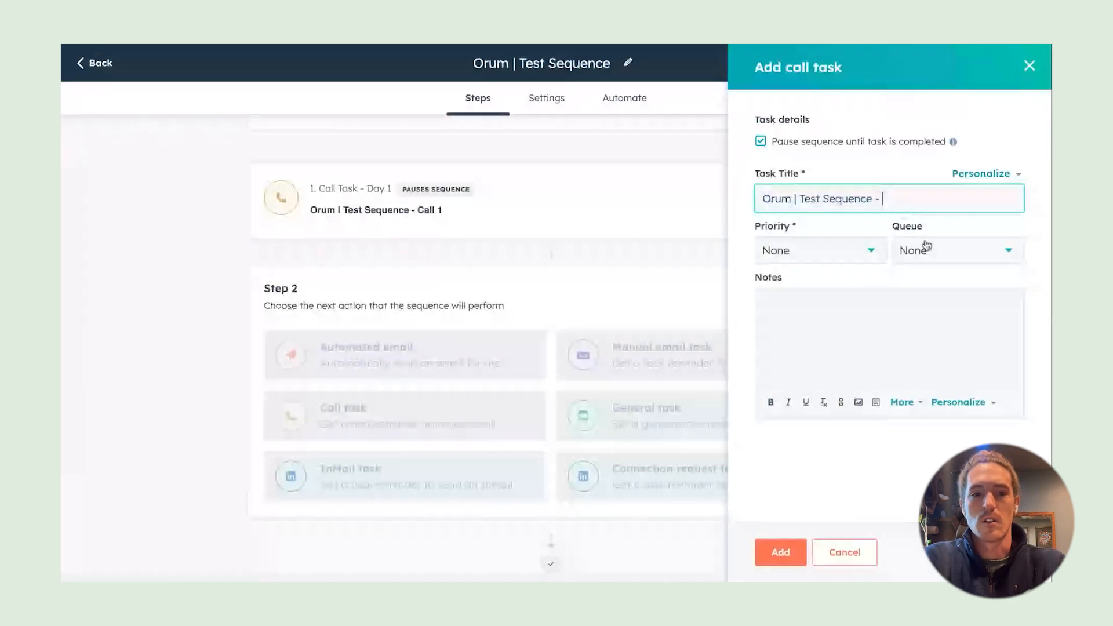
type("Call 2")
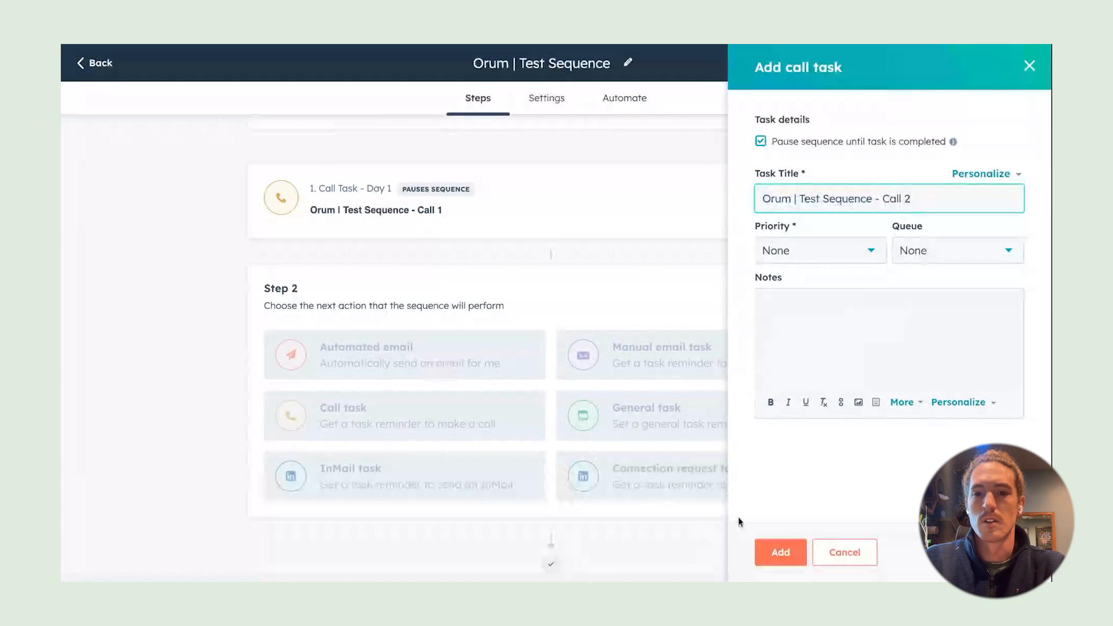
left_click(781, 554)
scroll(606, 259, "up", 2)
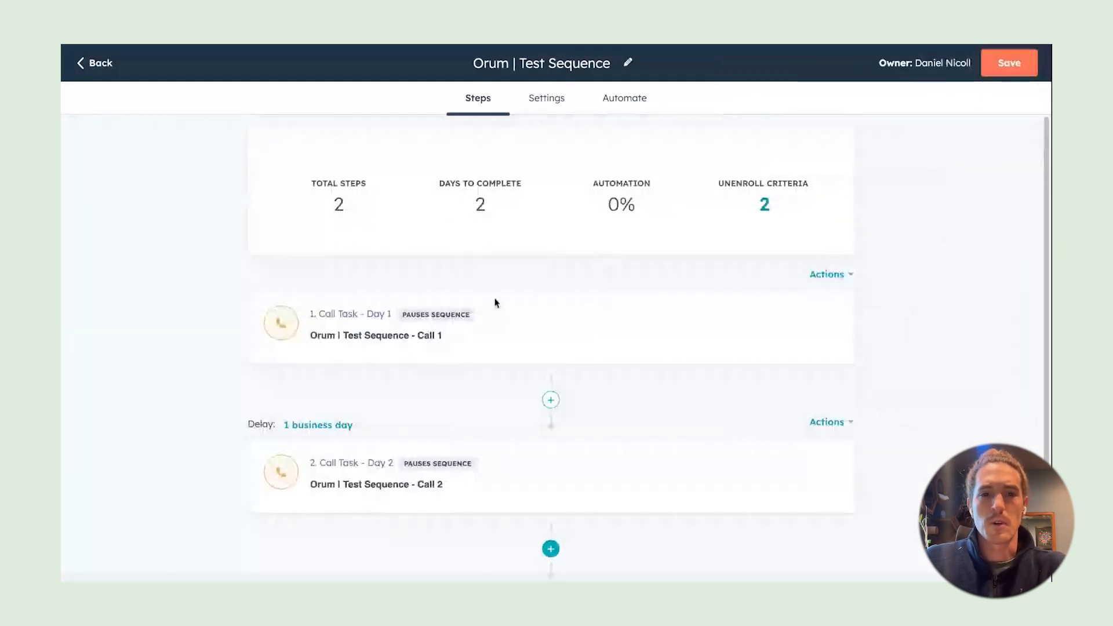
Save Orum | Test Sequence as a private sequence and head to the Test List || Orum list
left_click(1013, 66)
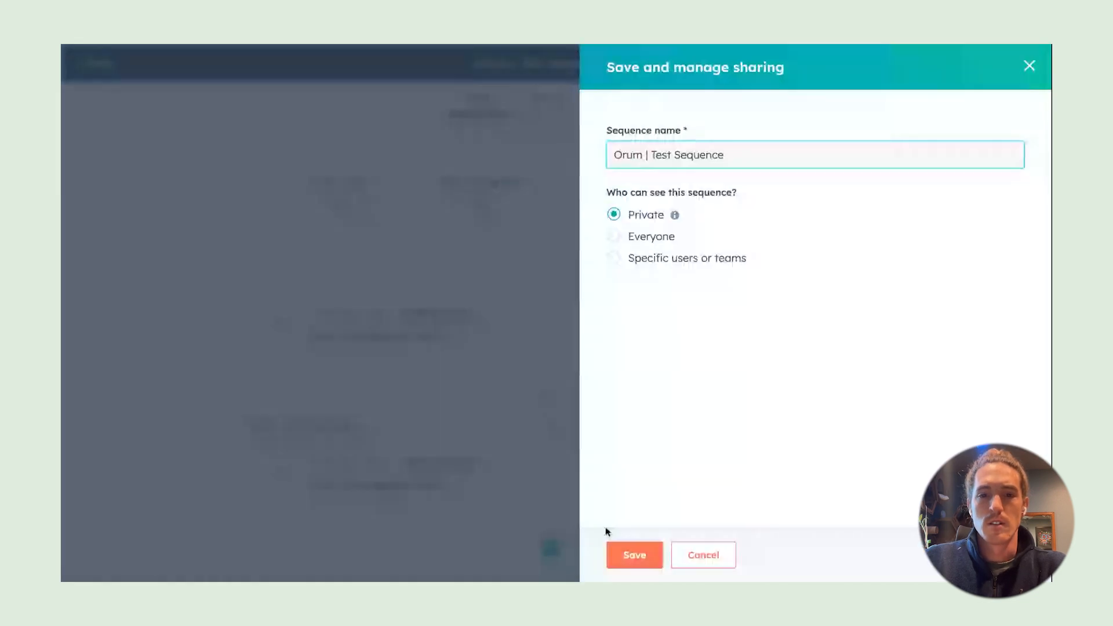
left_click(647, 555)
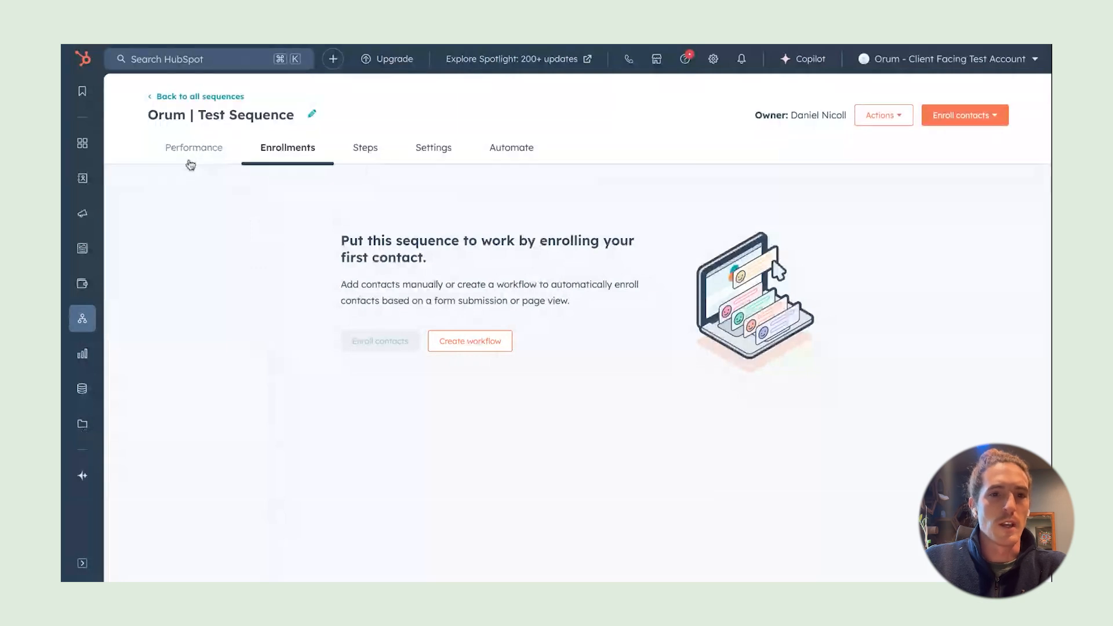
mouse_move(86, 187)
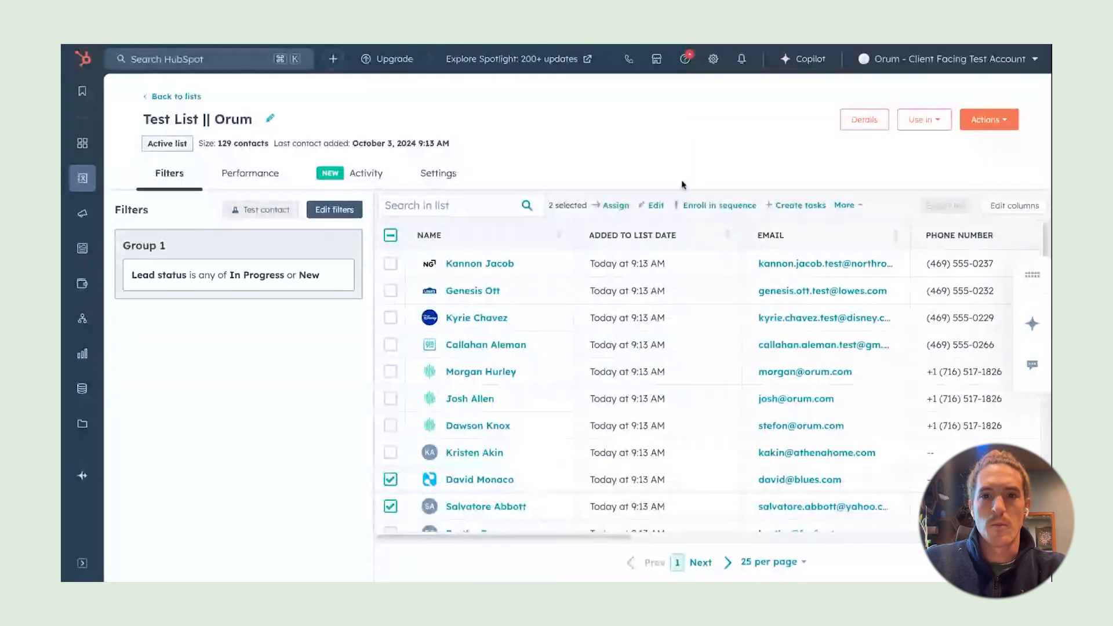
Enroll the one eligible list contact in Orum | Test Sequence, skipping the bounced one, then open a contact record
left_click(727, 206)
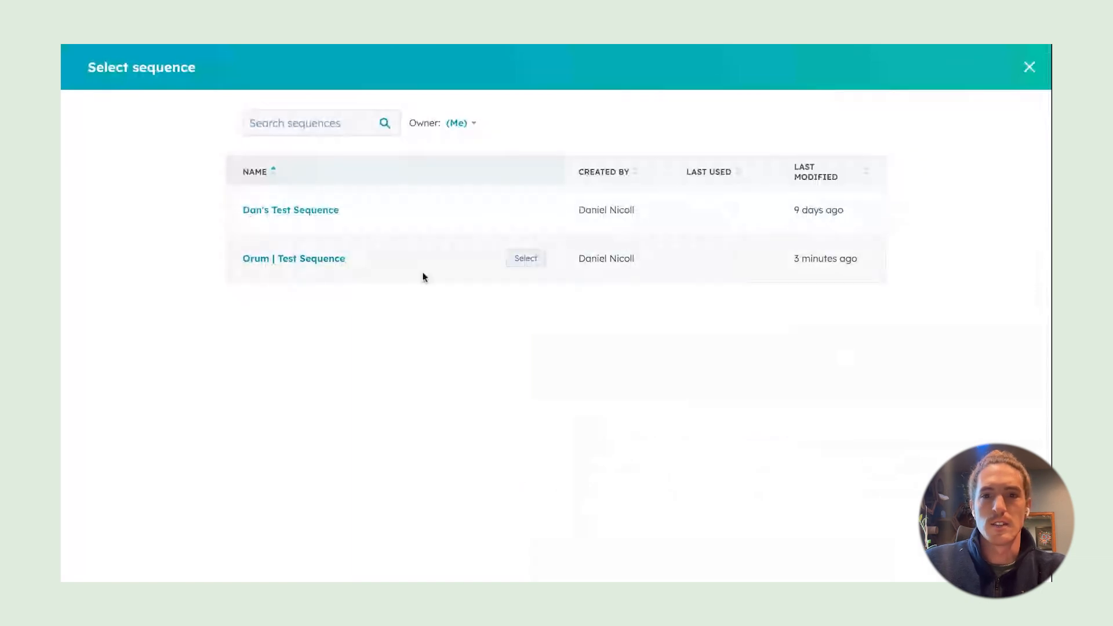
left_click(524, 259)
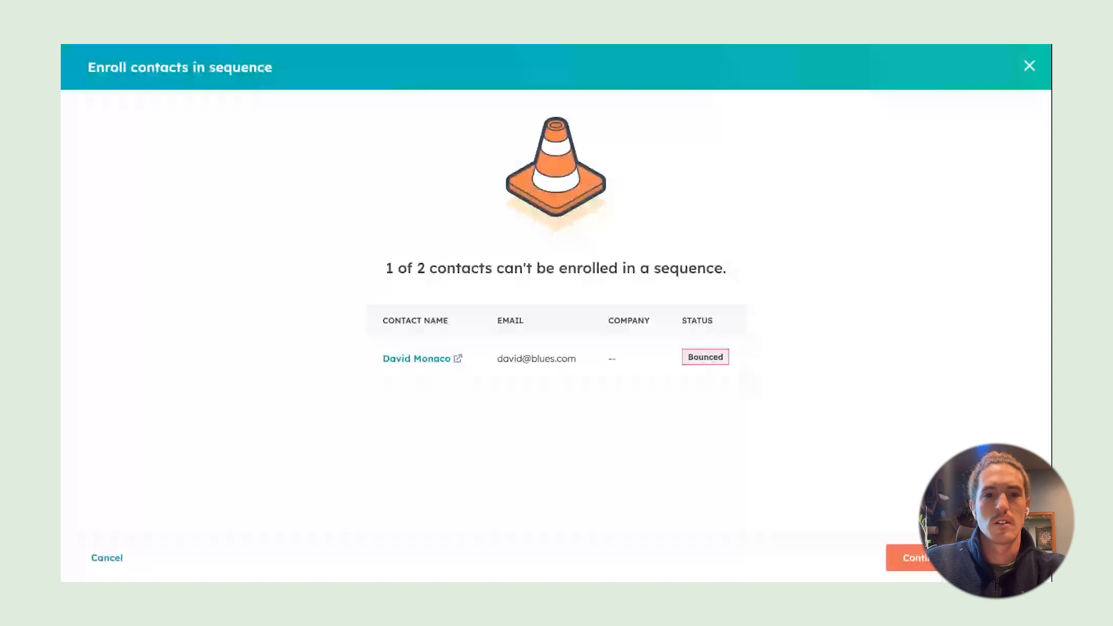
left_click(923, 558)
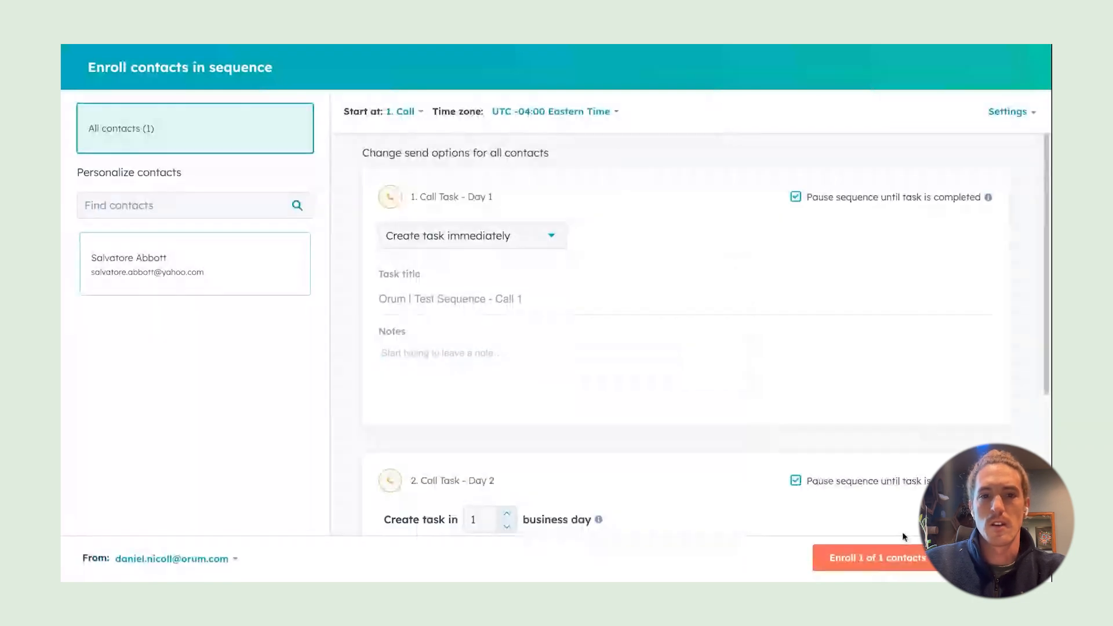
left_click(902, 556)
left_click(502, 187)
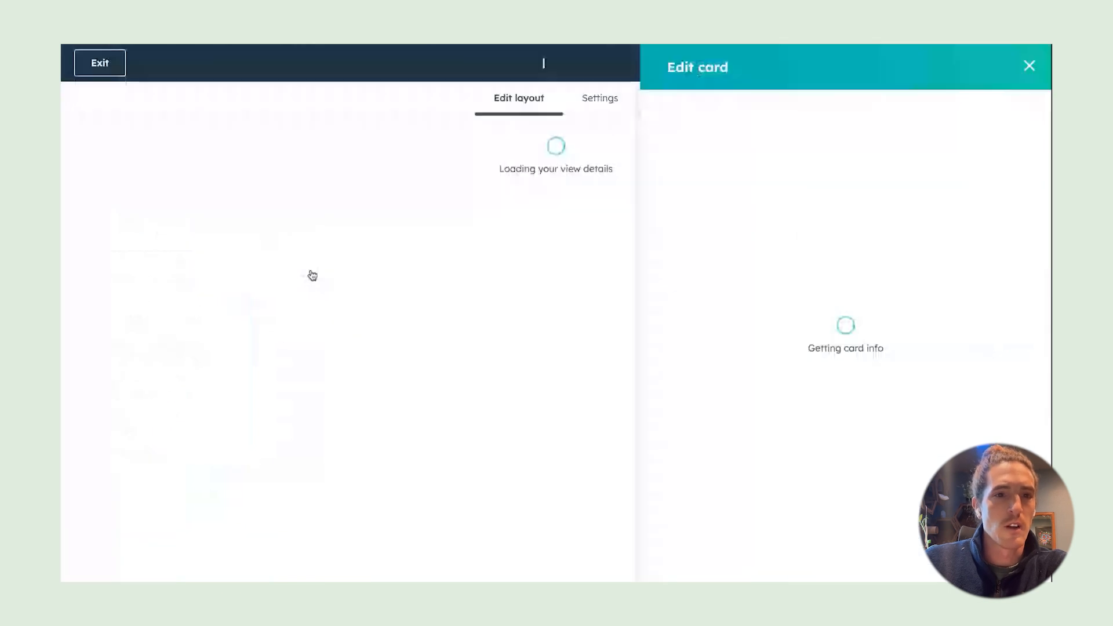
left_click(109, 64)
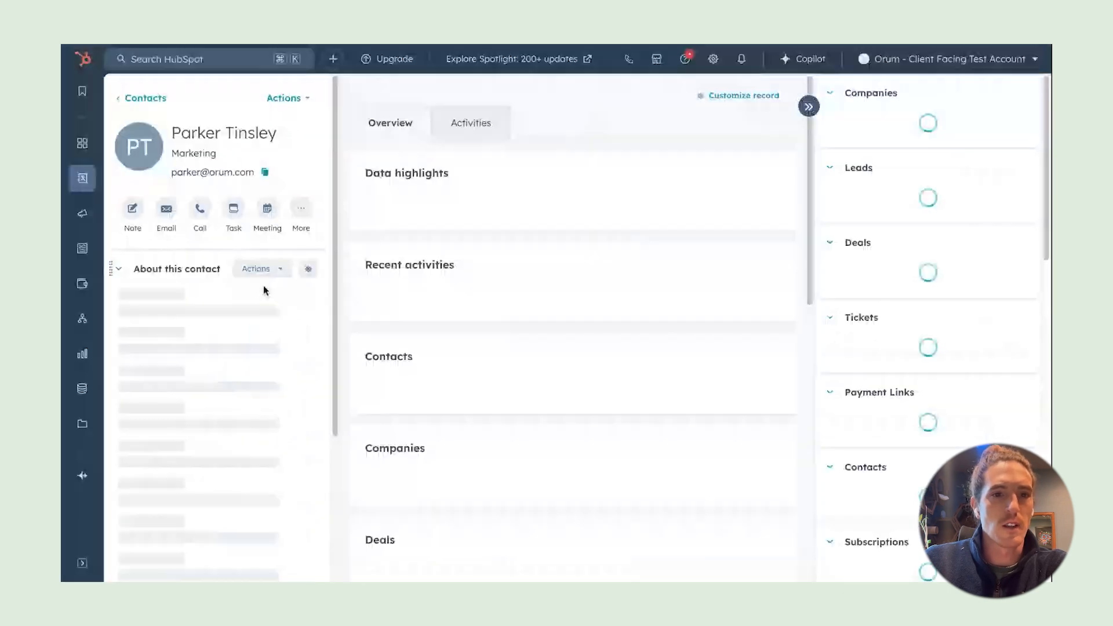
Enroll the record's contact in Orum | Test Sequence via More > Enroll in a sequence
left_click(266, 270)
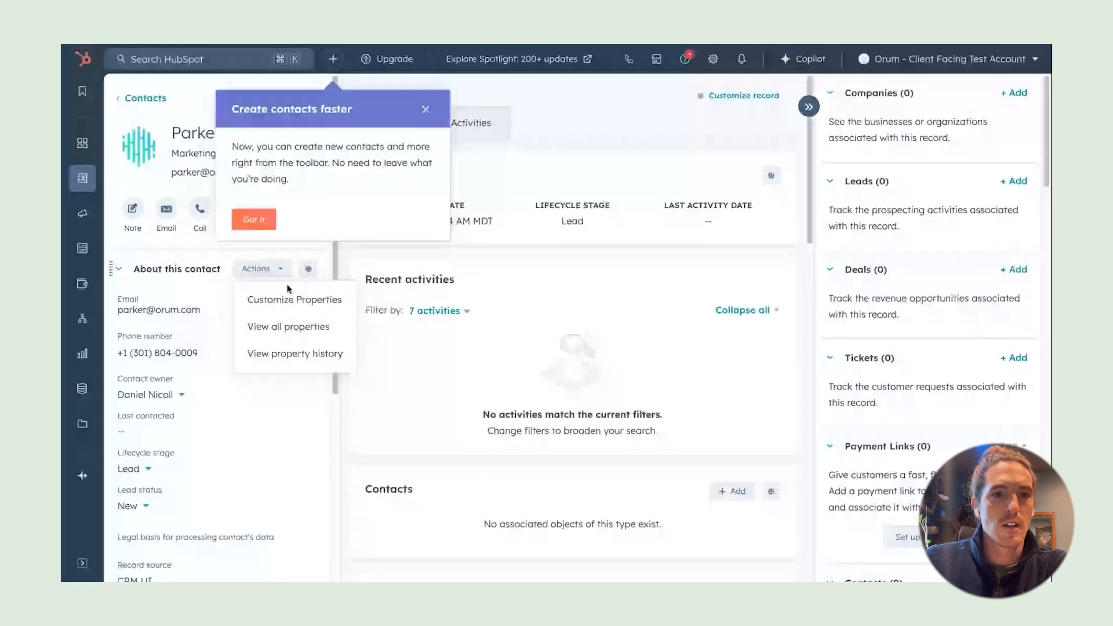
left_click(272, 215)
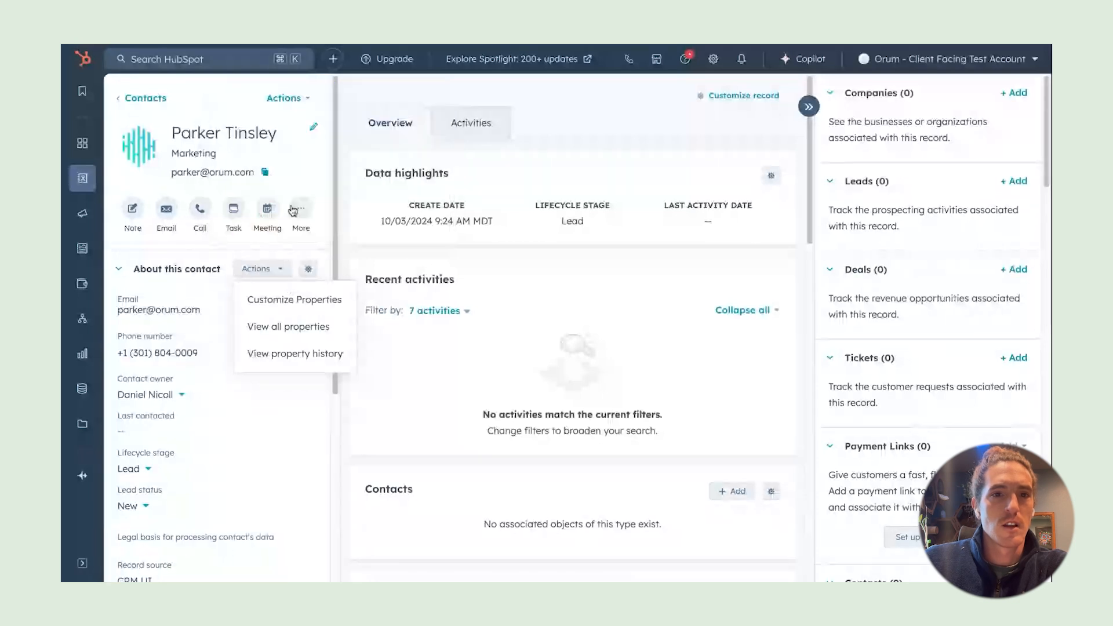
left_click(296, 210)
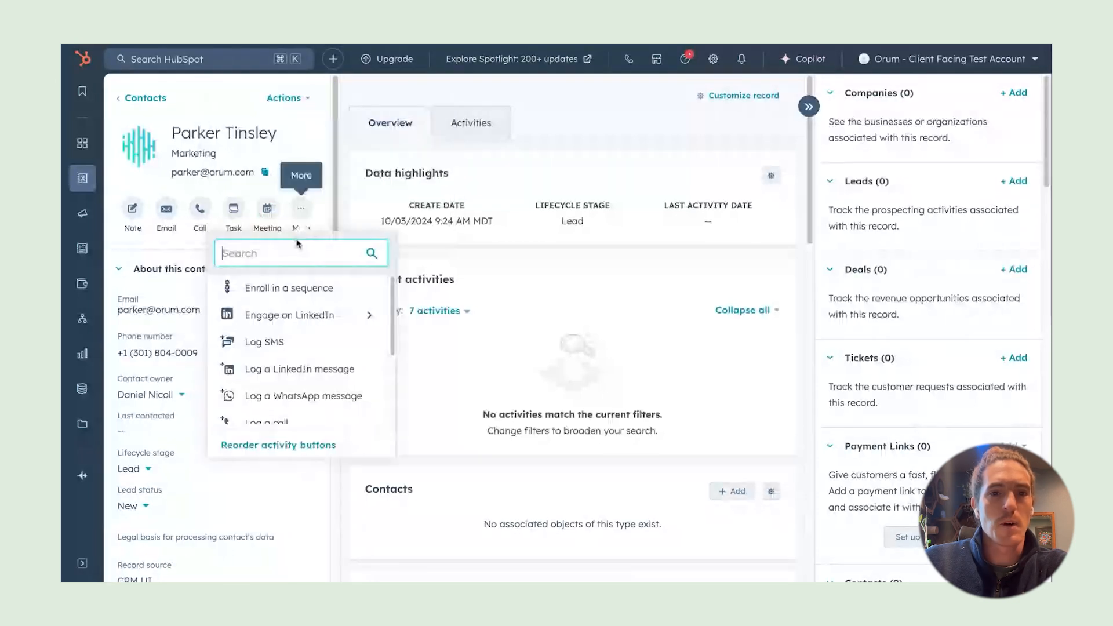
left_click(290, 288)
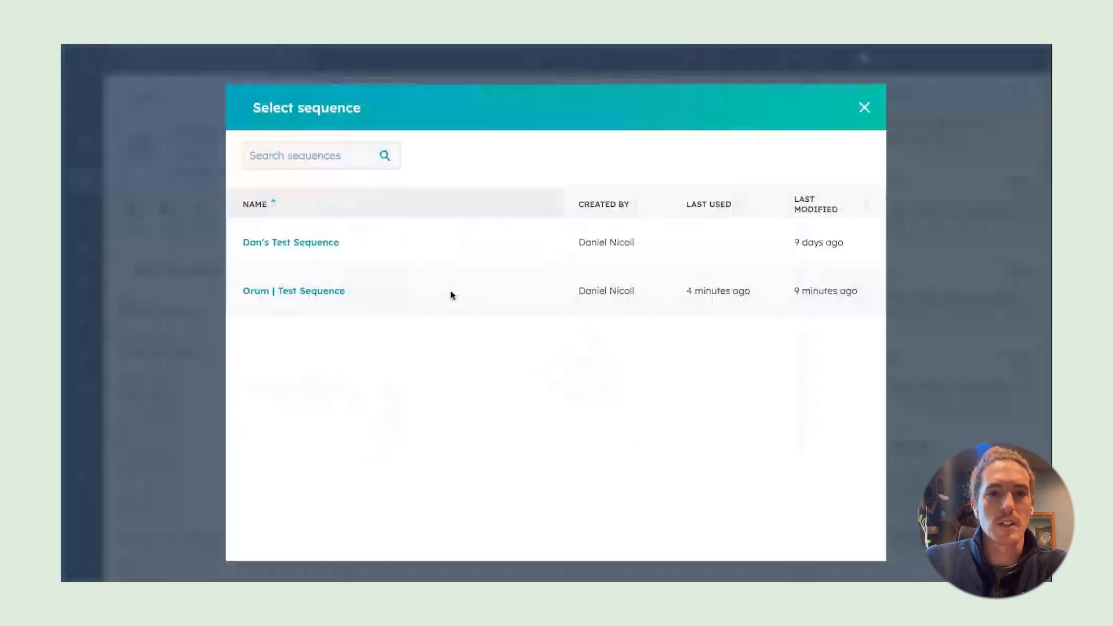
left_click(309, 292)
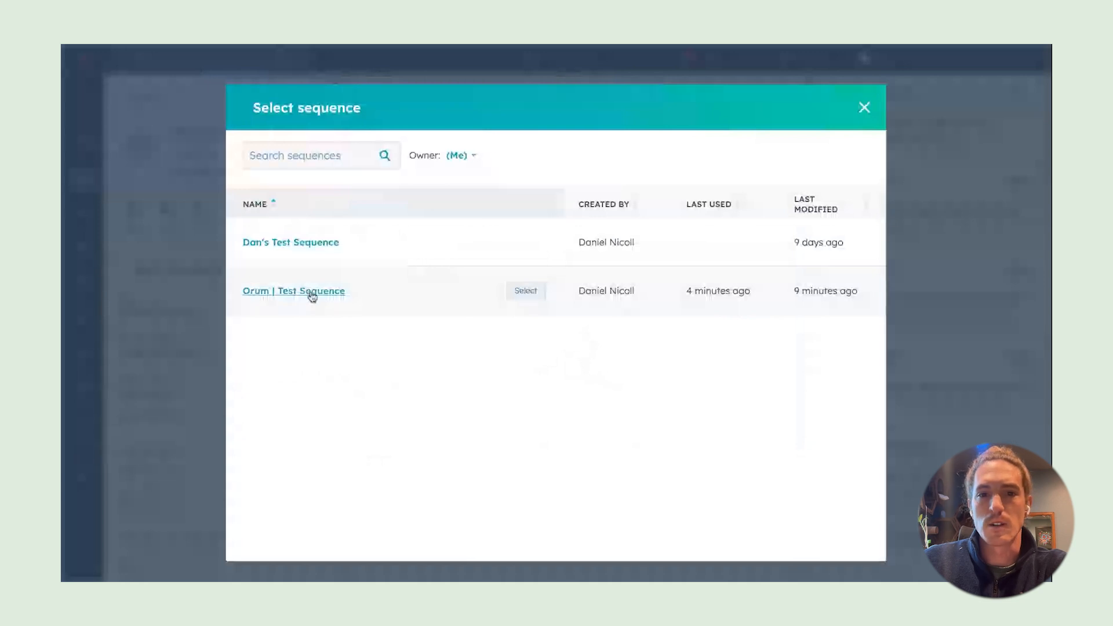
scroll(723, 357, "down", 2)
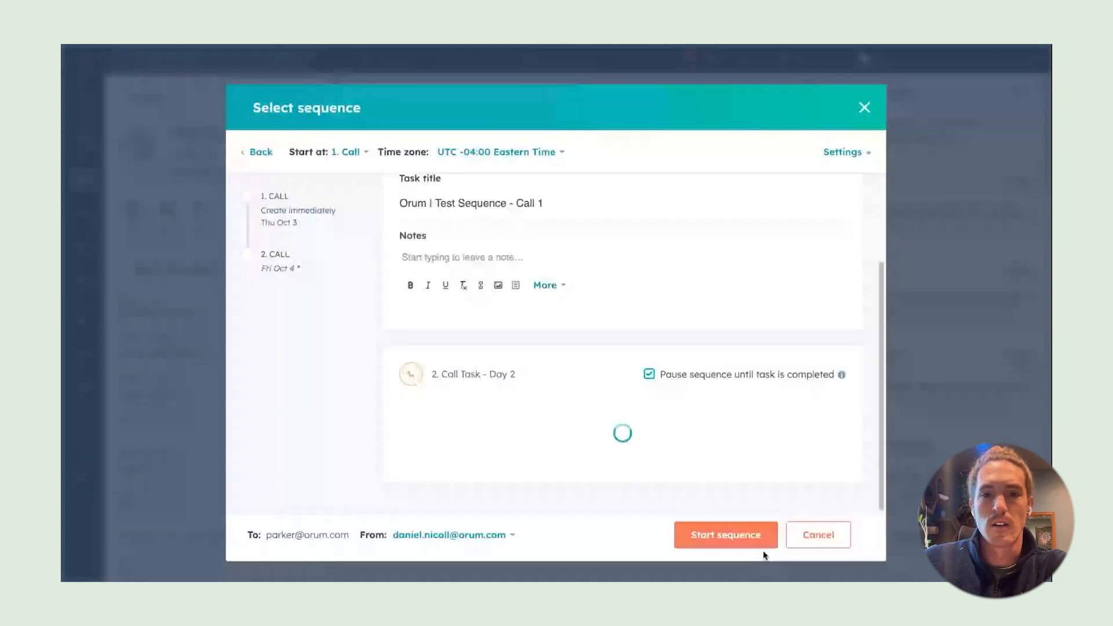
left_click(743, 538)
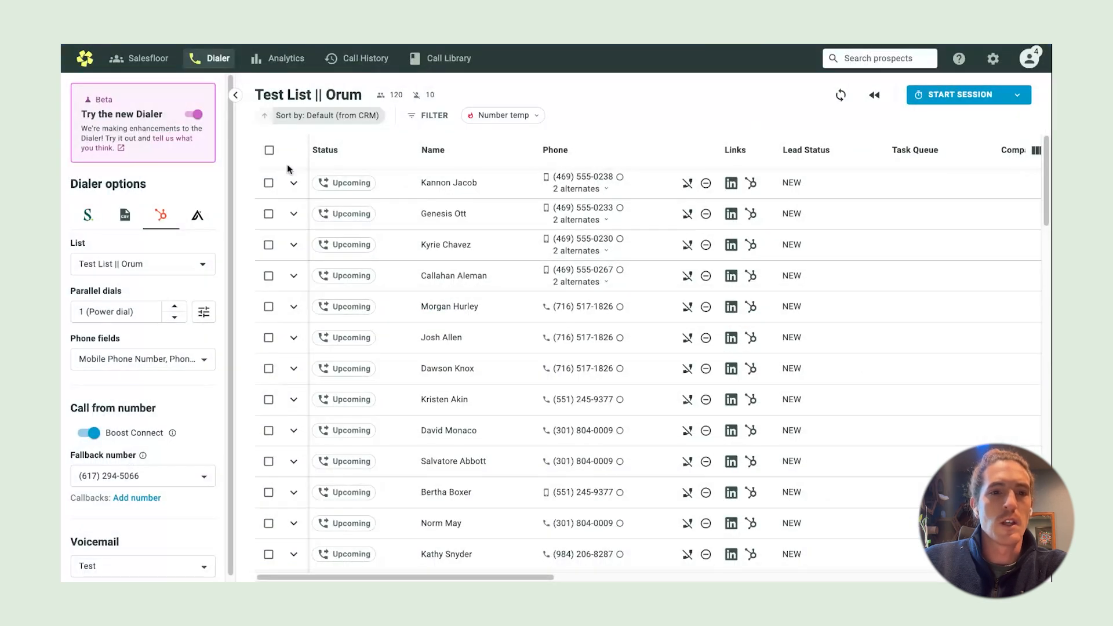
Load the 'All due call tasks' list, with 40 prospects, into the dialer
left_click(204, 265)
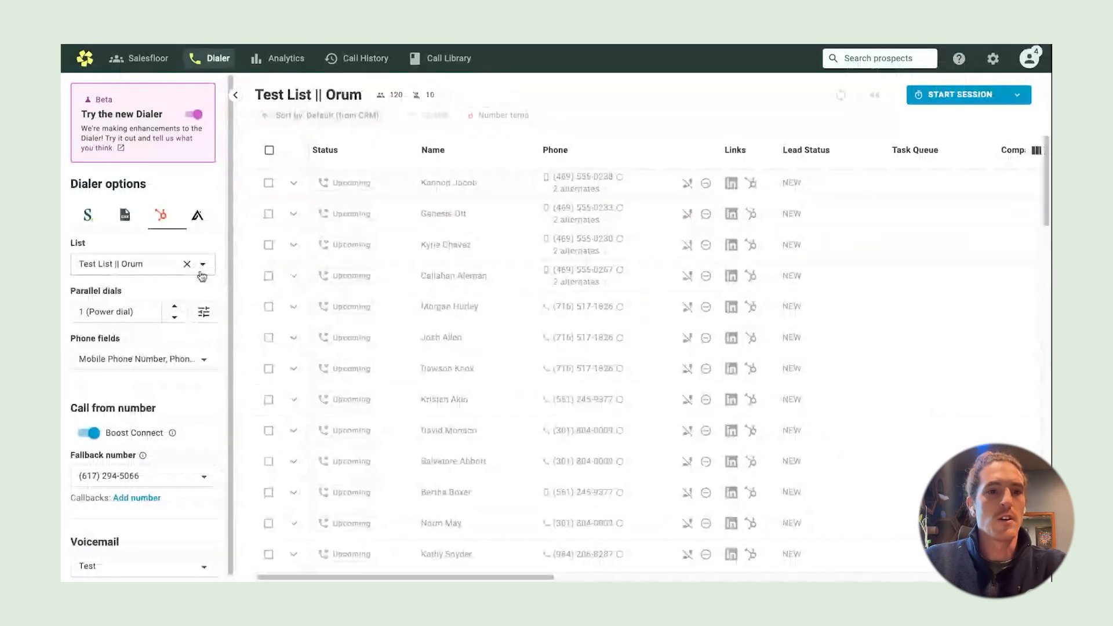
left_click(203, 270)
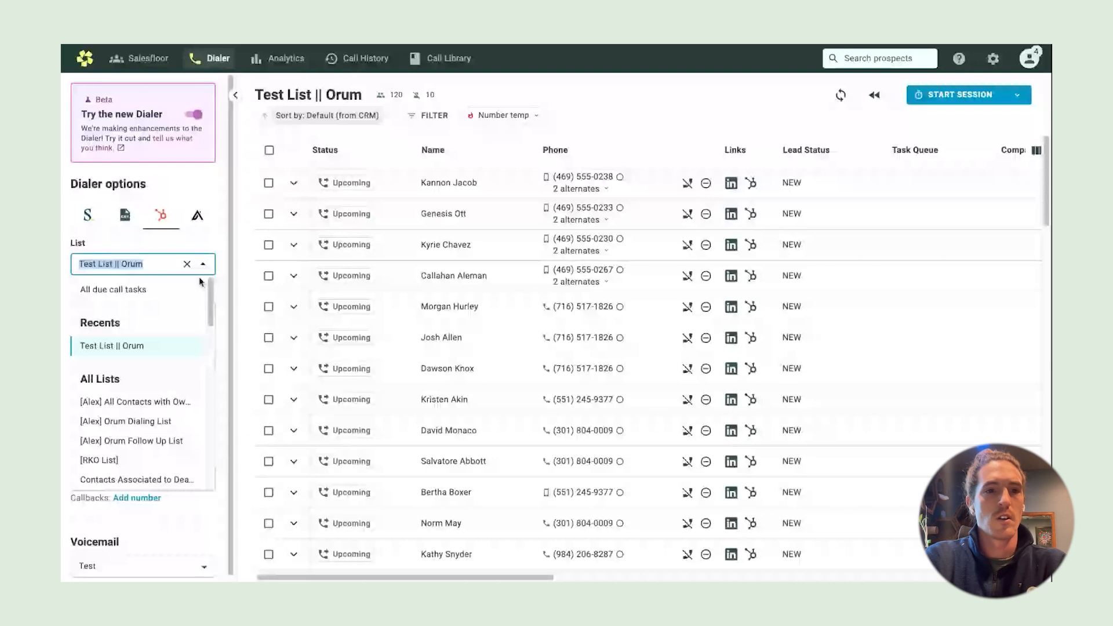
type("test")
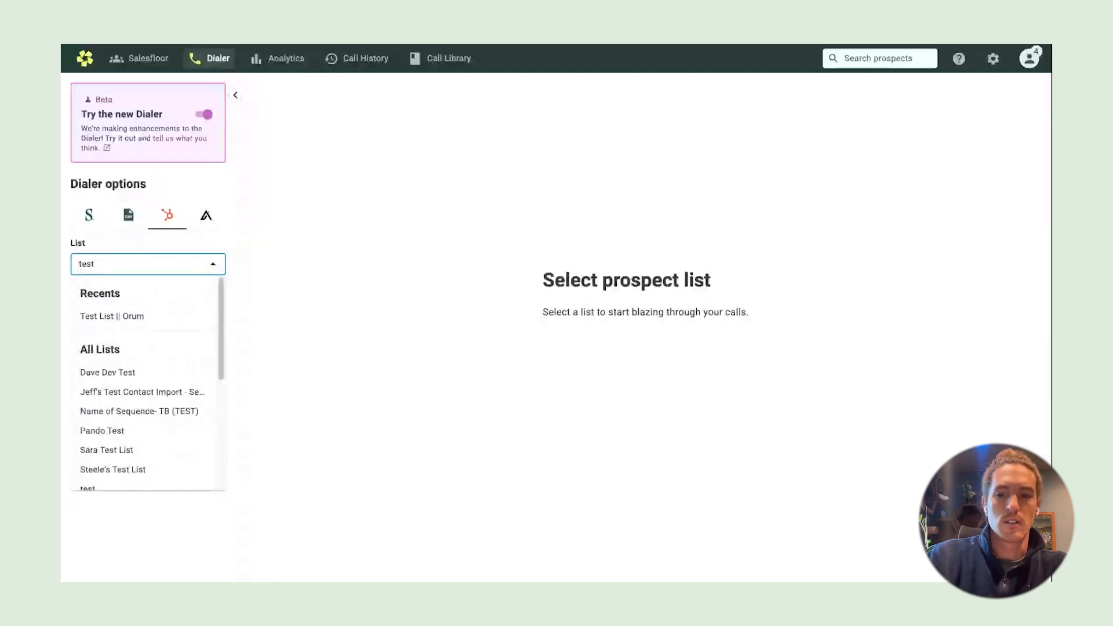
key("BackSpace")
key("BackSpace")
key("BackSpace")
key("BackSpace")
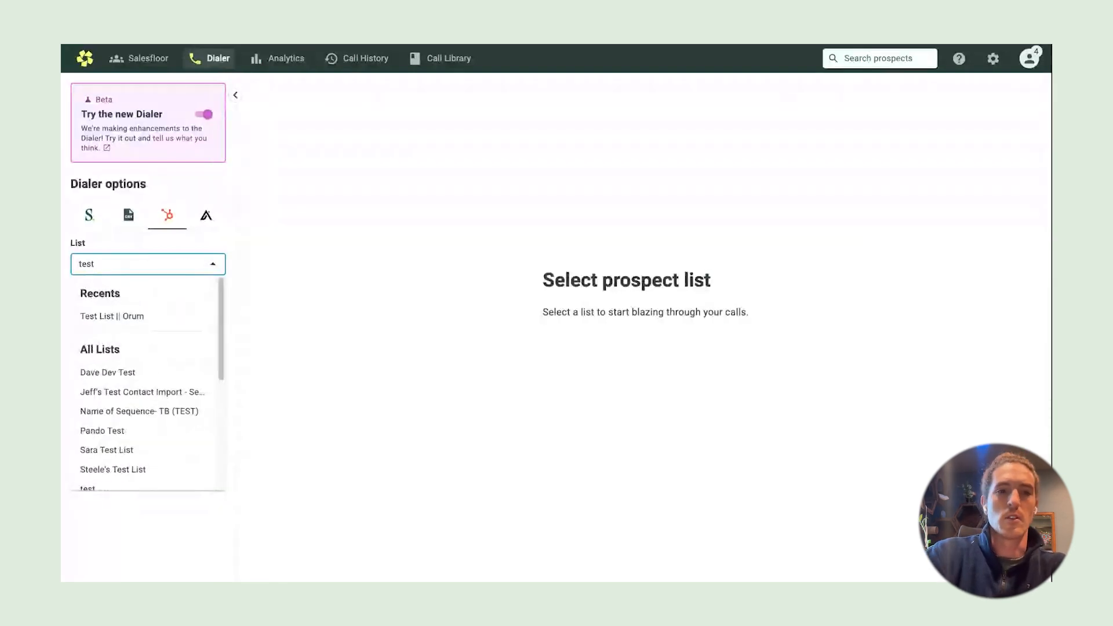
key("BackSpace")
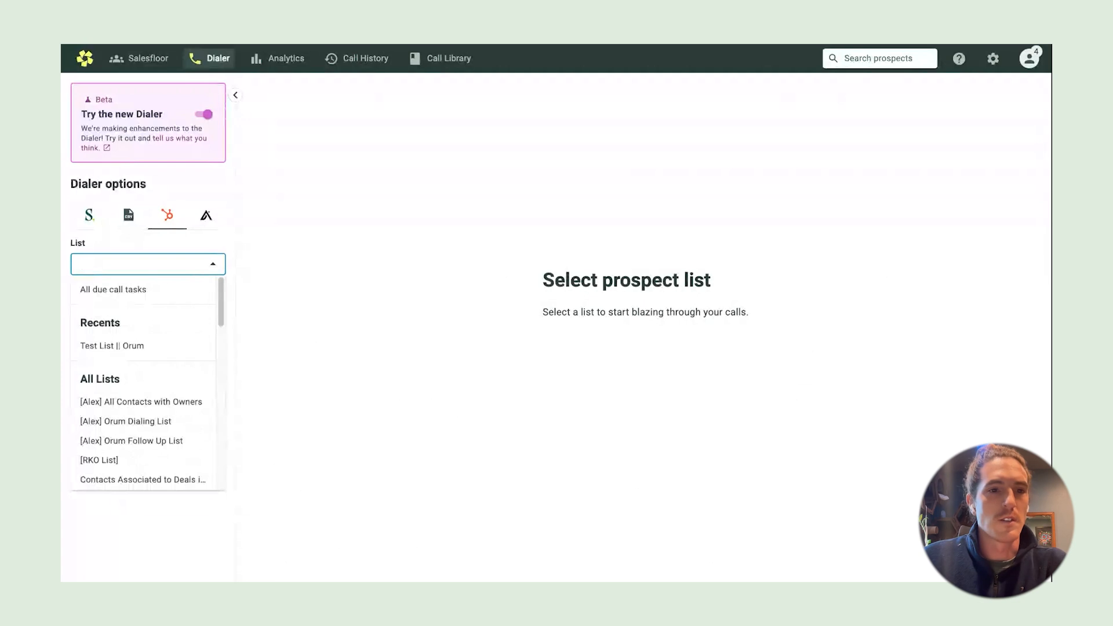
left_click(164, 287)
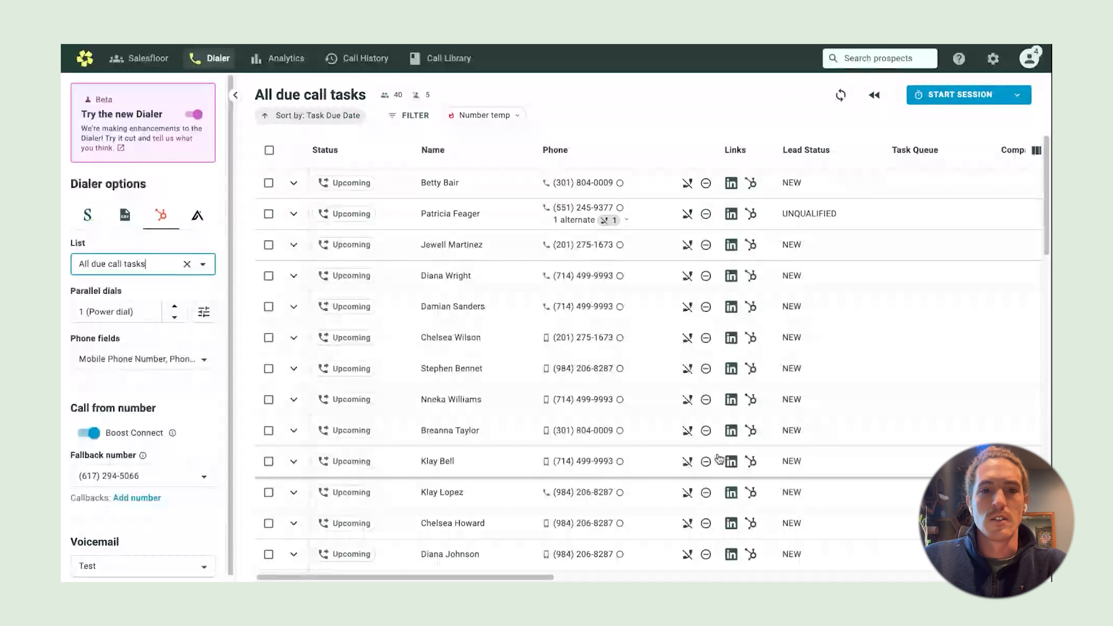
scroll(718, 458, "down", 3)
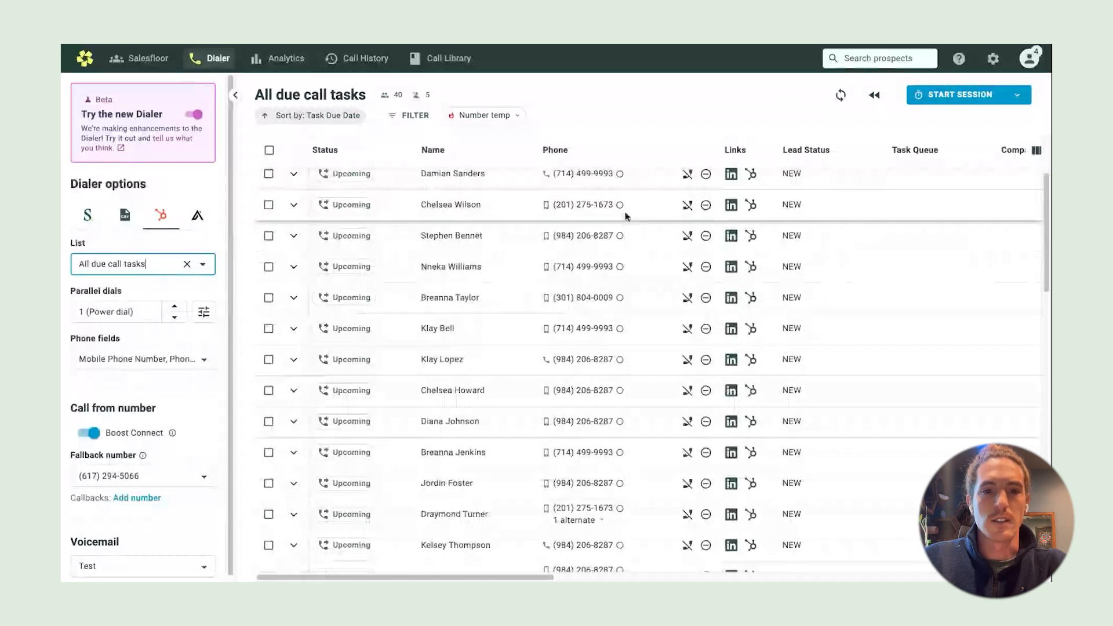
scroll(557, 223, "up", 3)
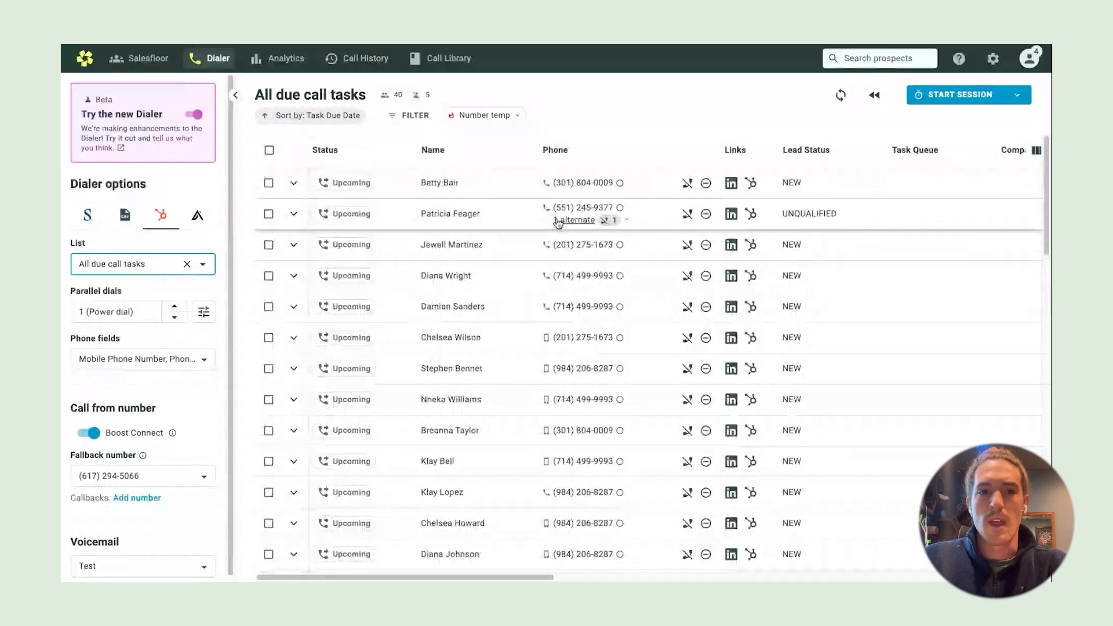
Open the Filters panel for the call tasks, with no filters applied
left_click(408, 120)
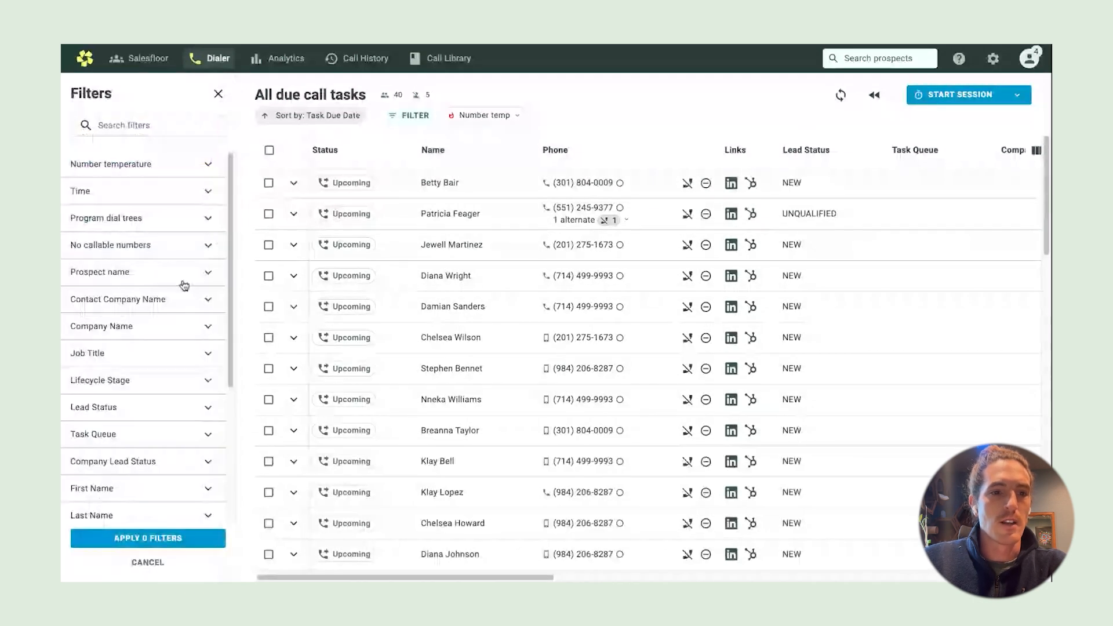
scroll(185, 285, "down", 3)
scroll(189, 326, "up", 3)
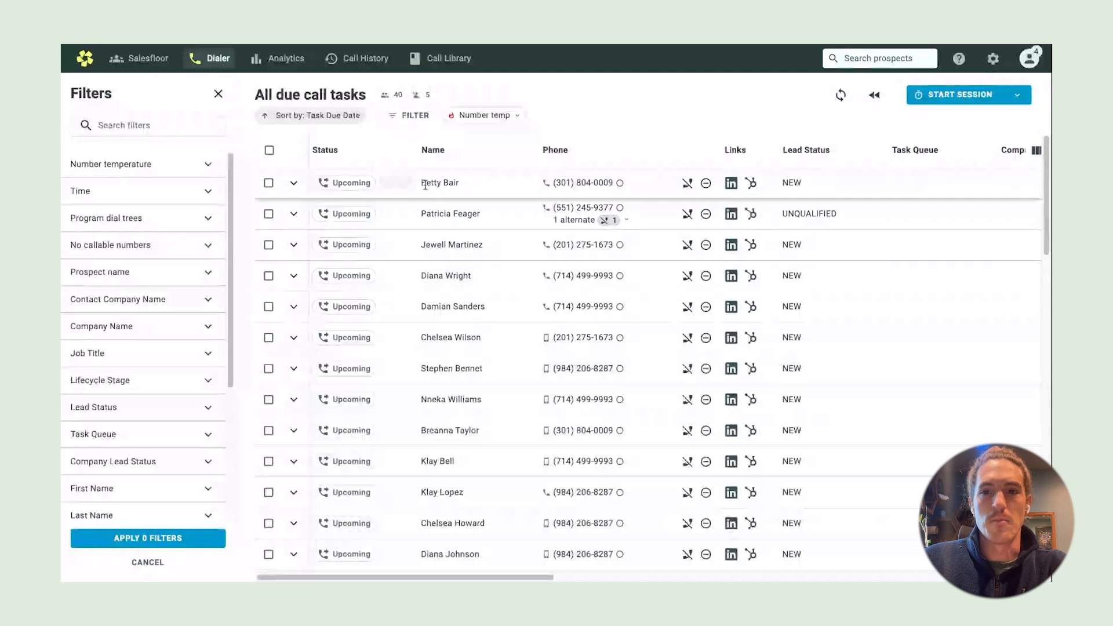
Add Task Title to the displayed HubSpot fields in Integrations settings and save it
left_click(1031, 60)
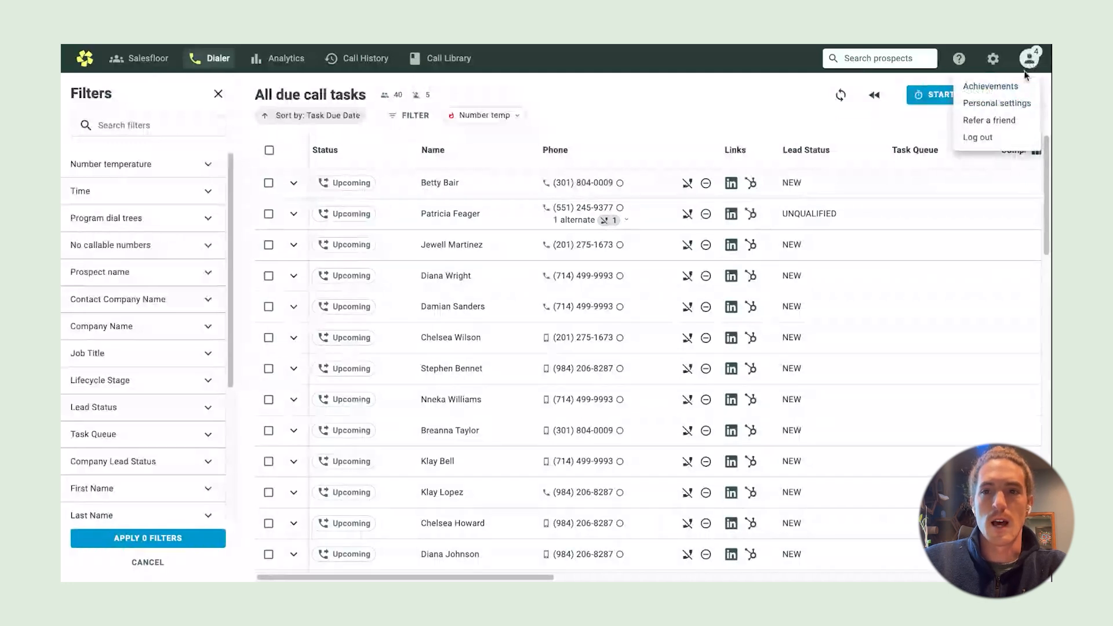
left_click(1012, 106)
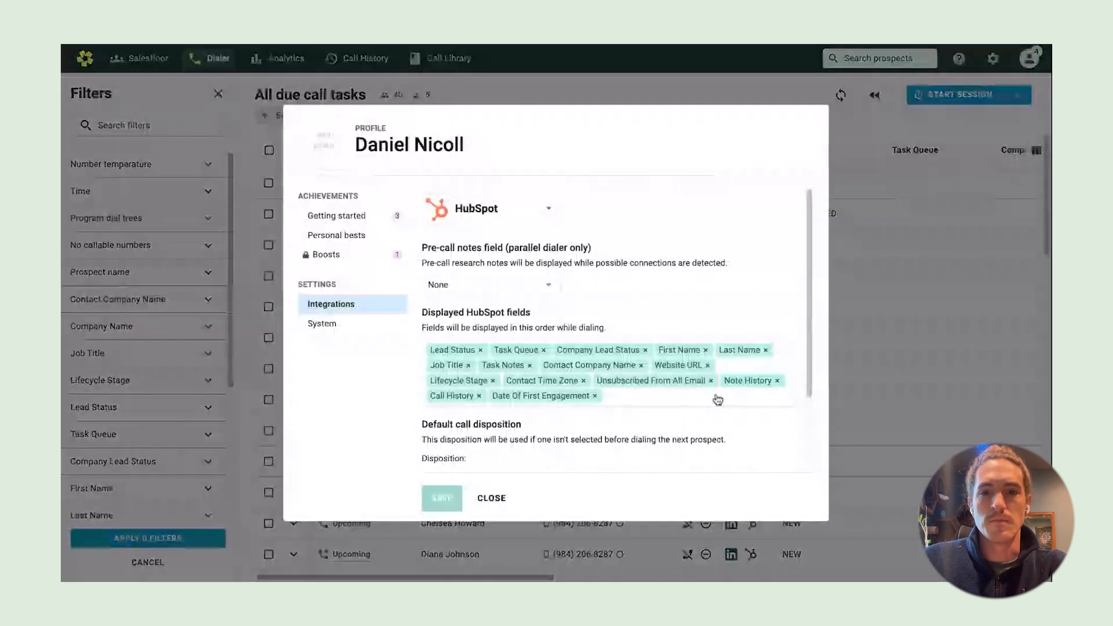
left_click(661, 405)
type("task tit")
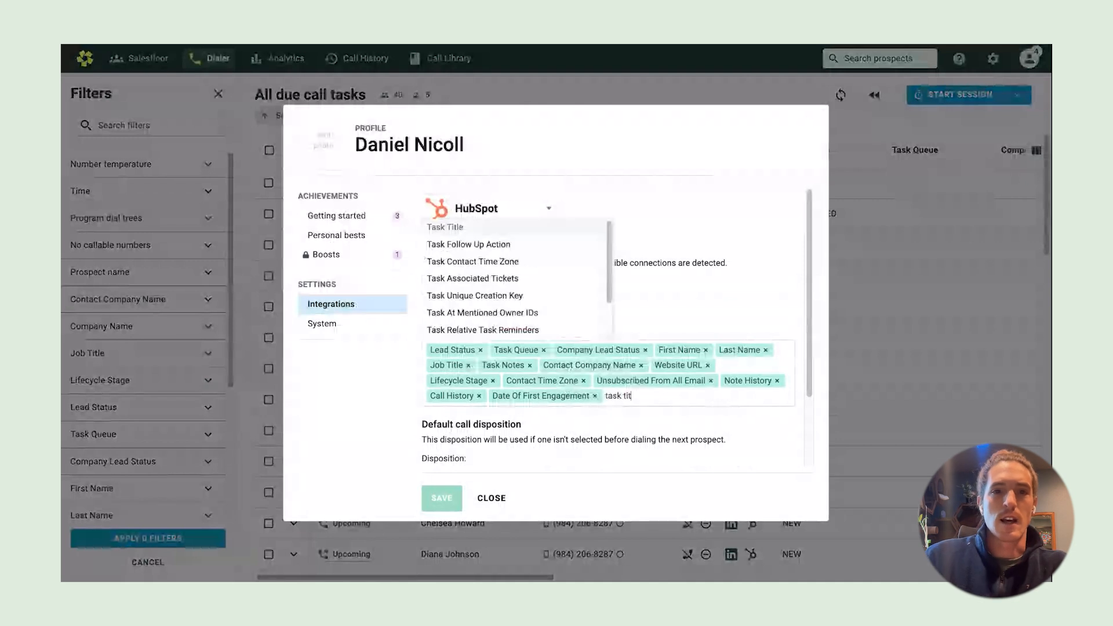
left_click(563, 229)
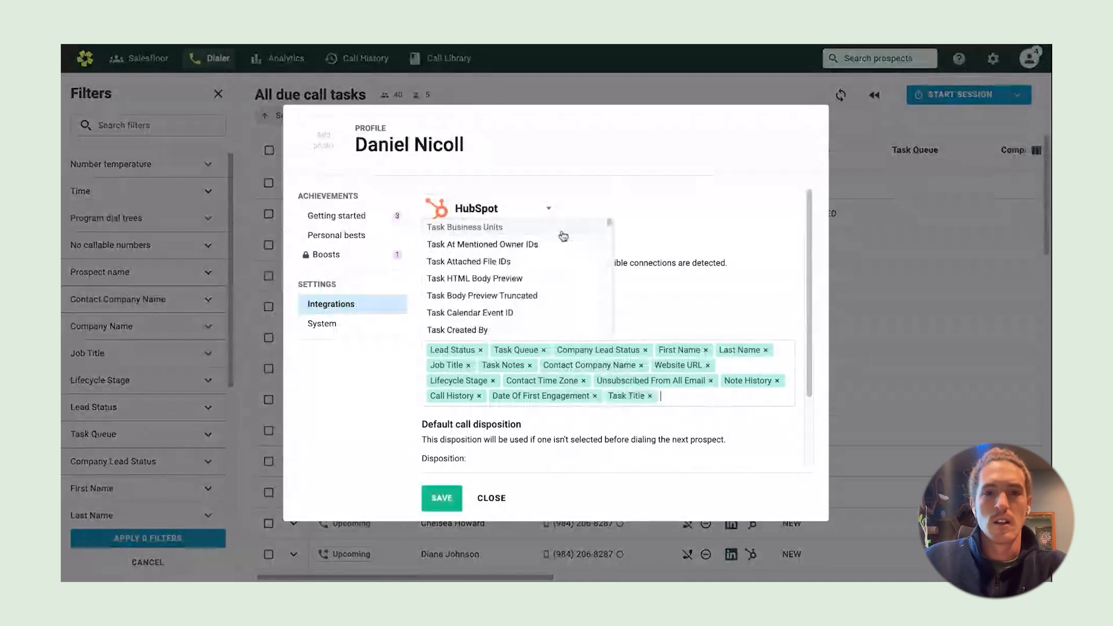
left_click(684, 417)
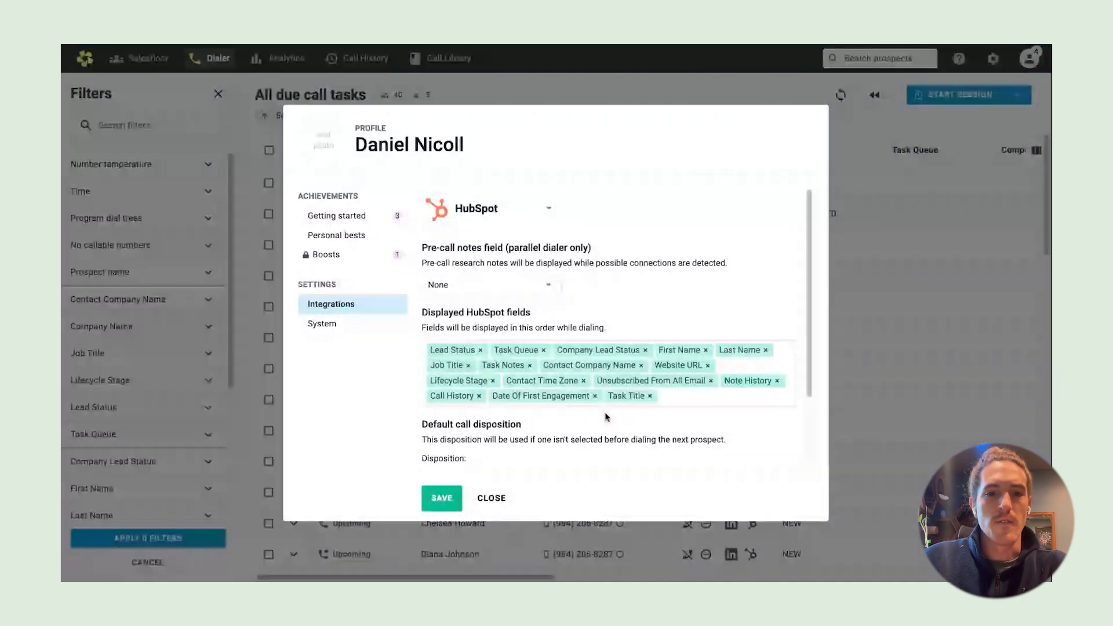
left_click(443, 505)
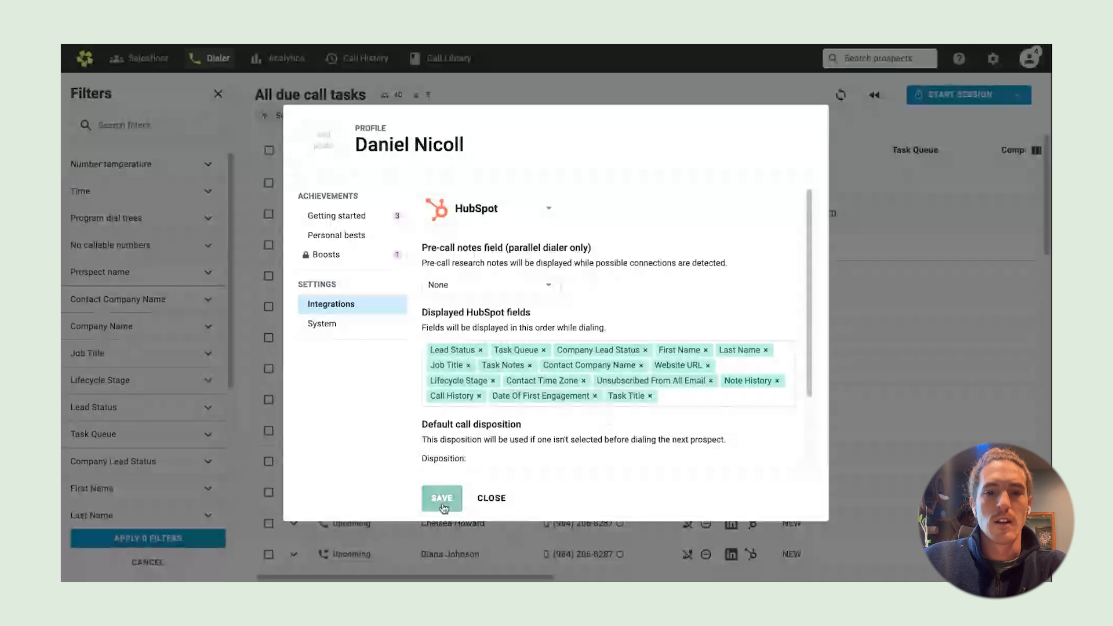
left_click(492, 499)
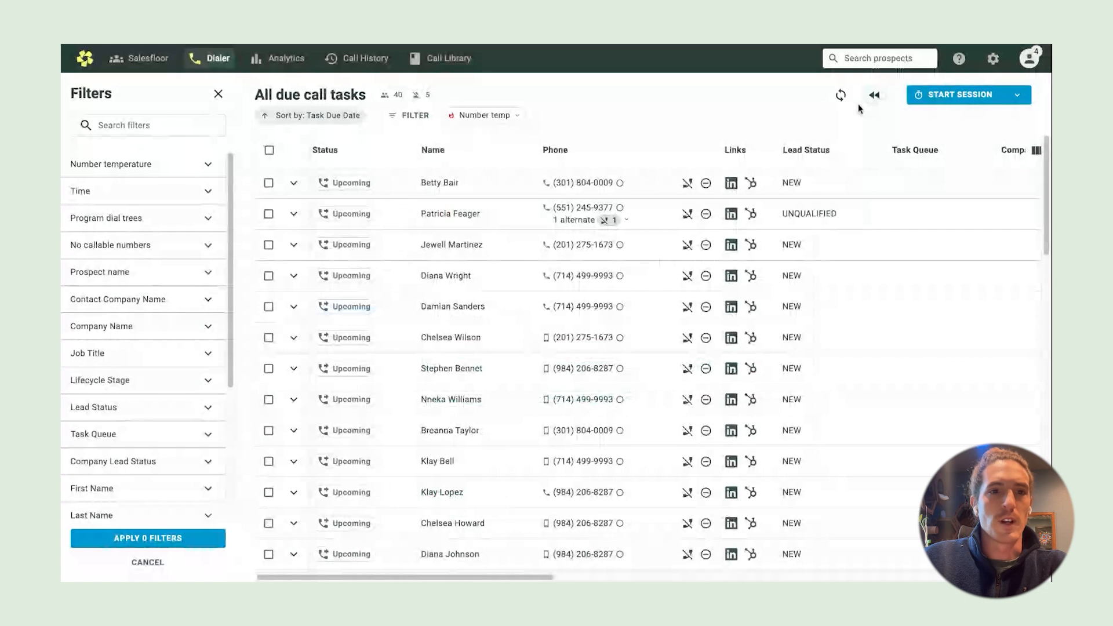
Refresh call tasks from HubSpot and scroll right to the now-filled Task Title column
left_click(840, 95)
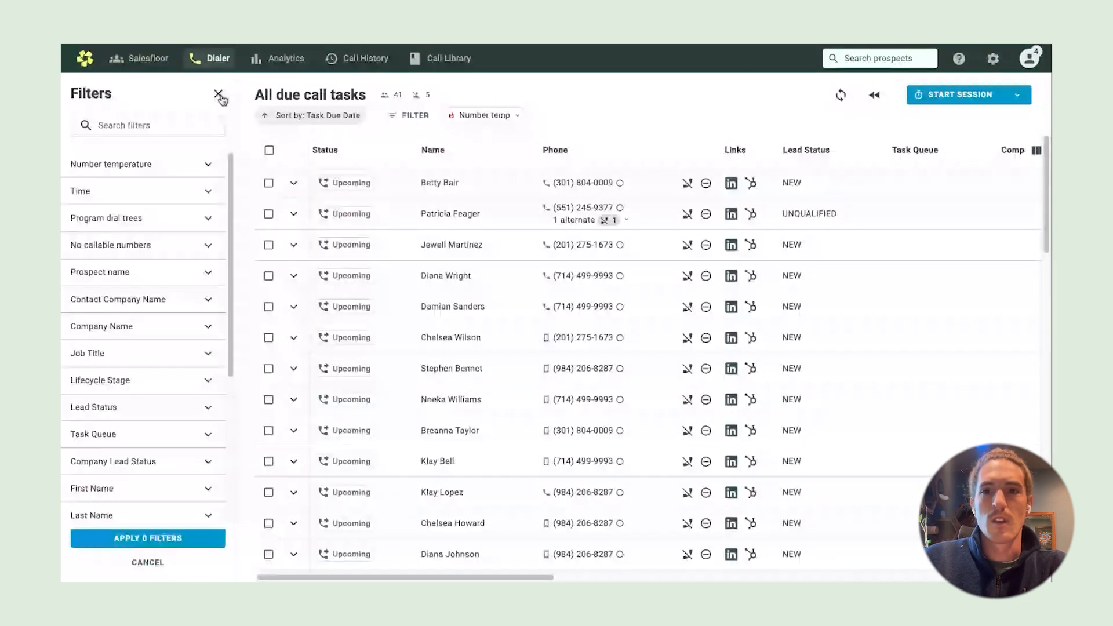
left_click(218, 95)
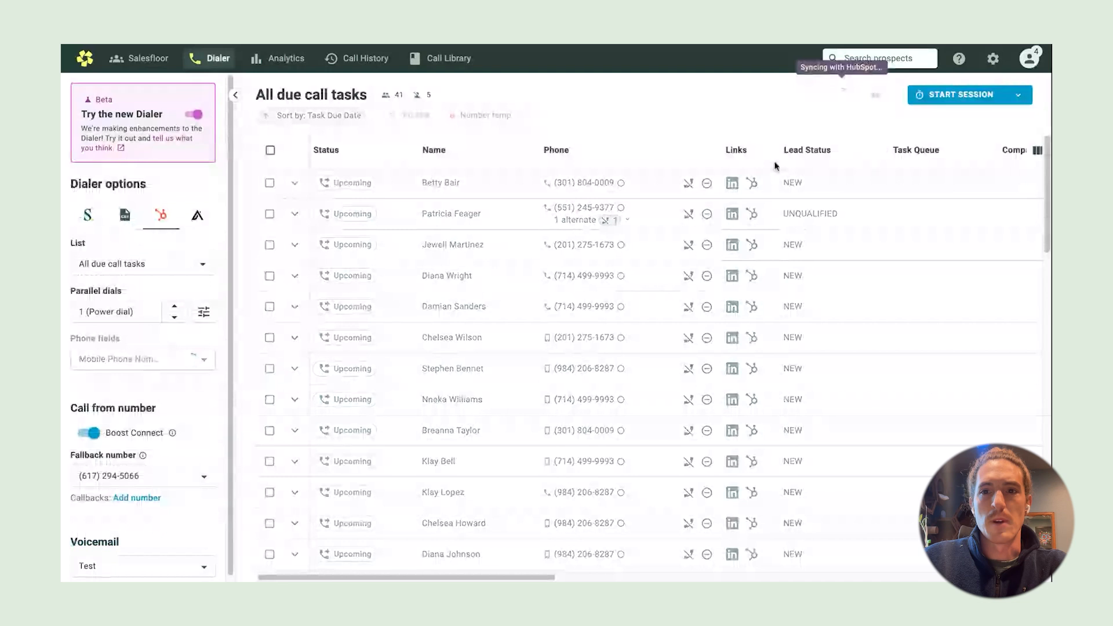
scroll(774, 166, "right", 5)
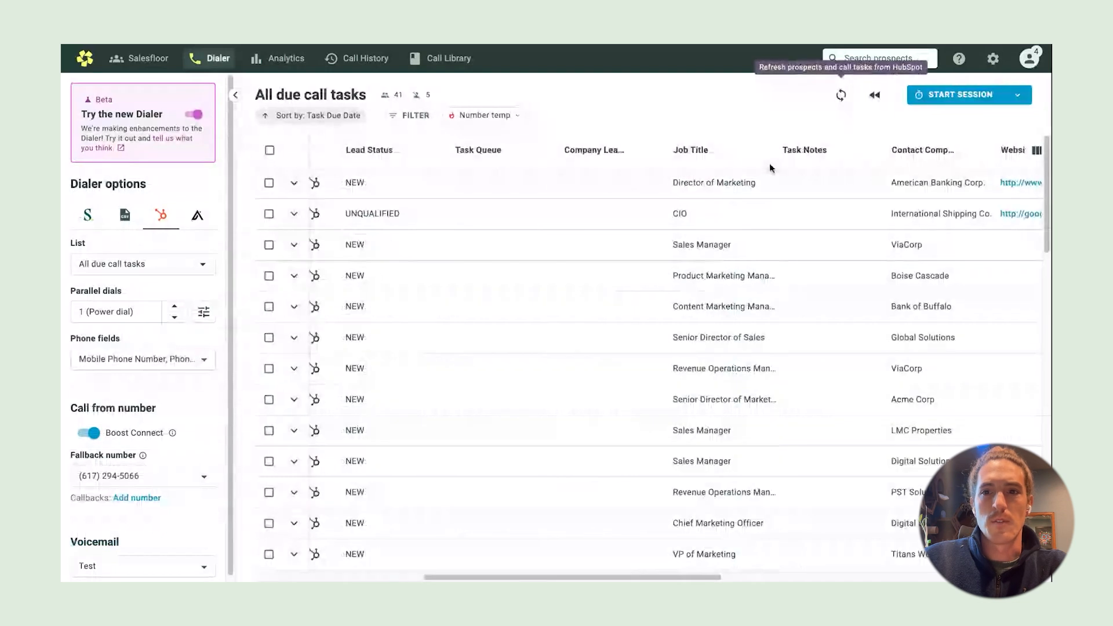
scroll(772, 172, "right", 5)
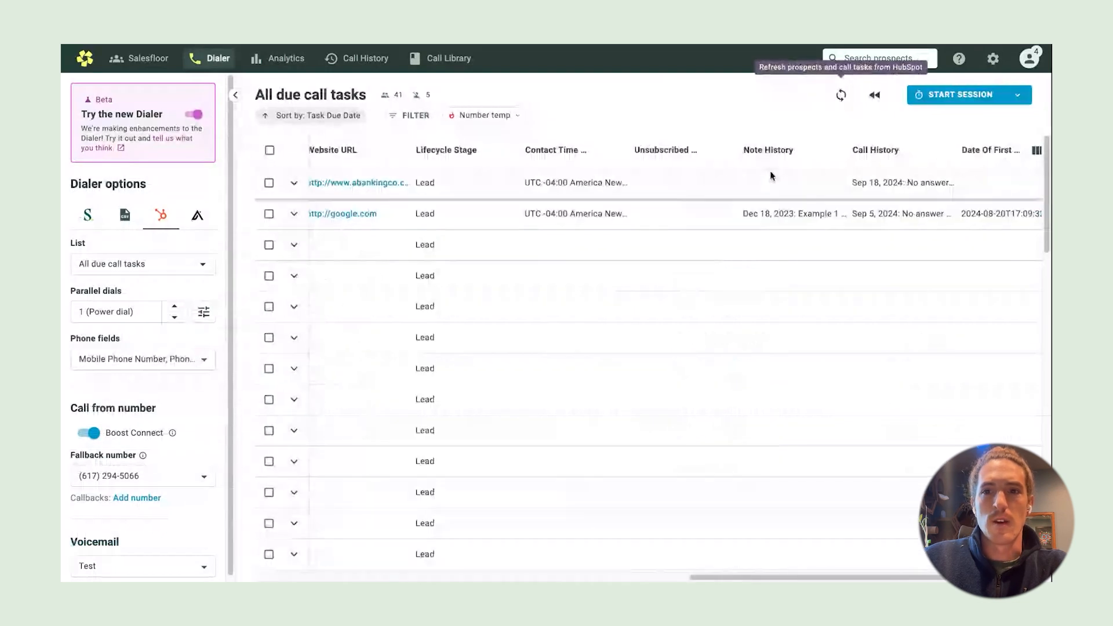
scroll(769, 171, "right", 3)
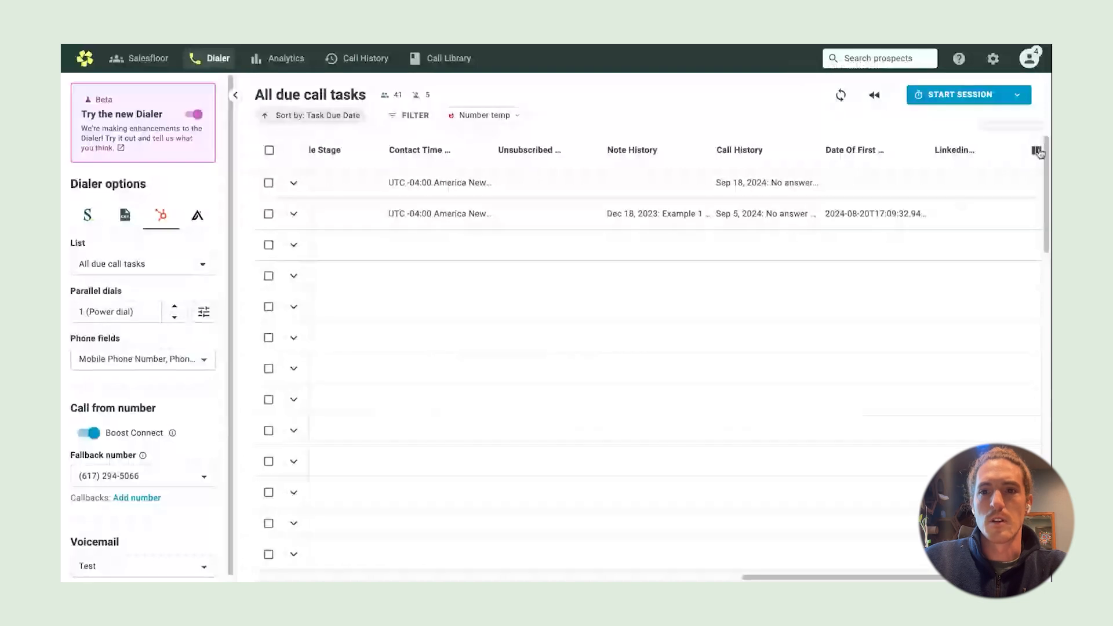
scroll(855, 176, "right", 5)
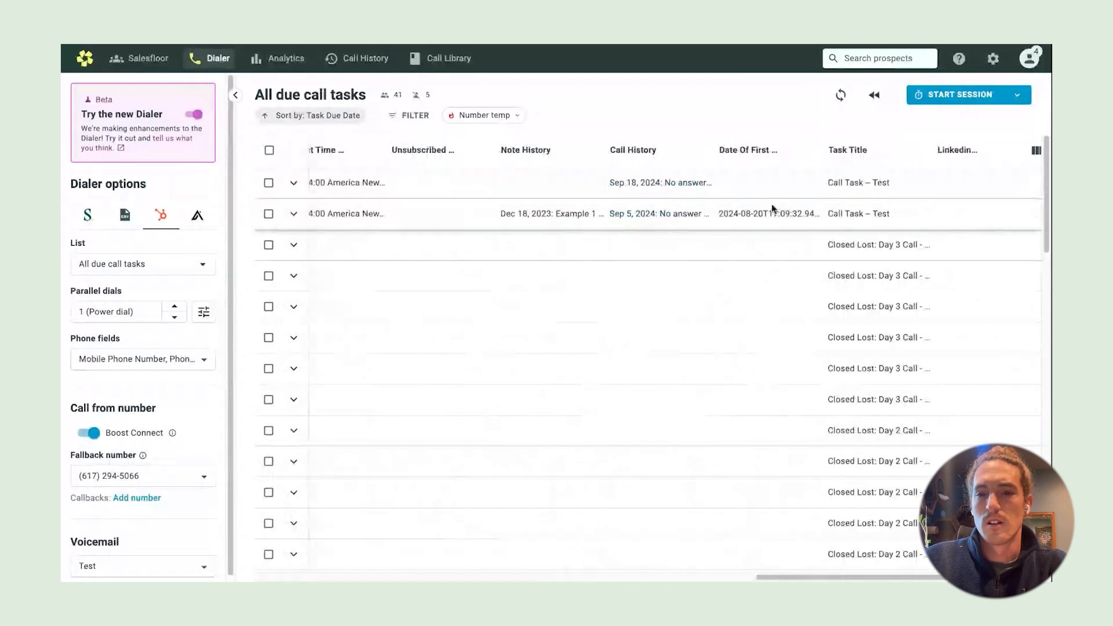
scroll(809, 240, "left", 3)
scroll(809, 240, "right", 3)
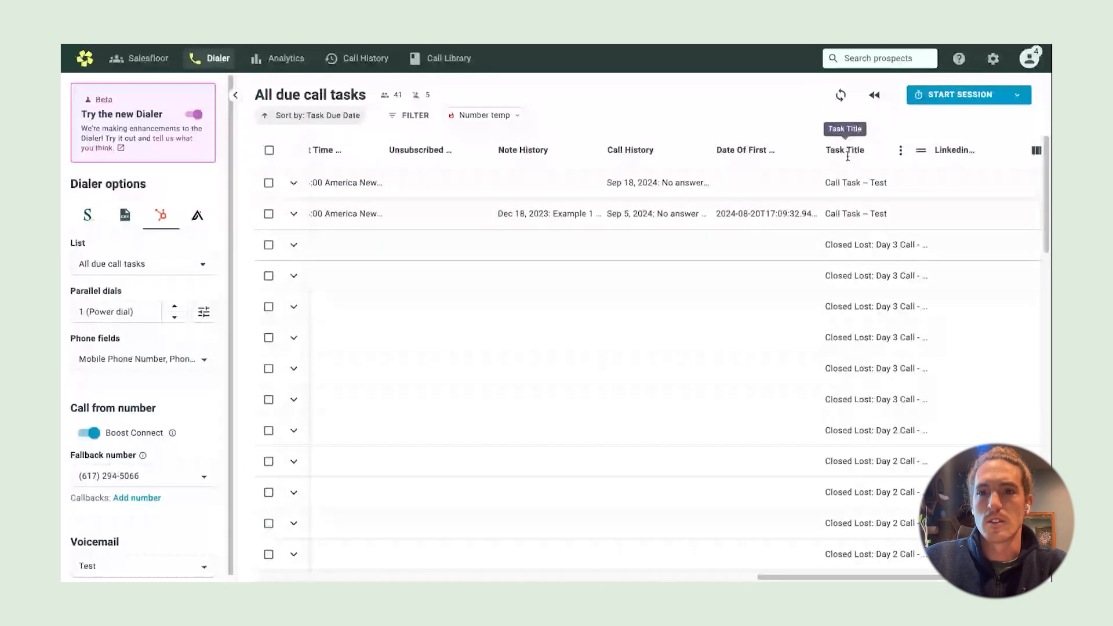
Check the task titles, including Orum | Test Sequence - Call 1, and reopen the filter options
scroll(867, 325, "down", 5)
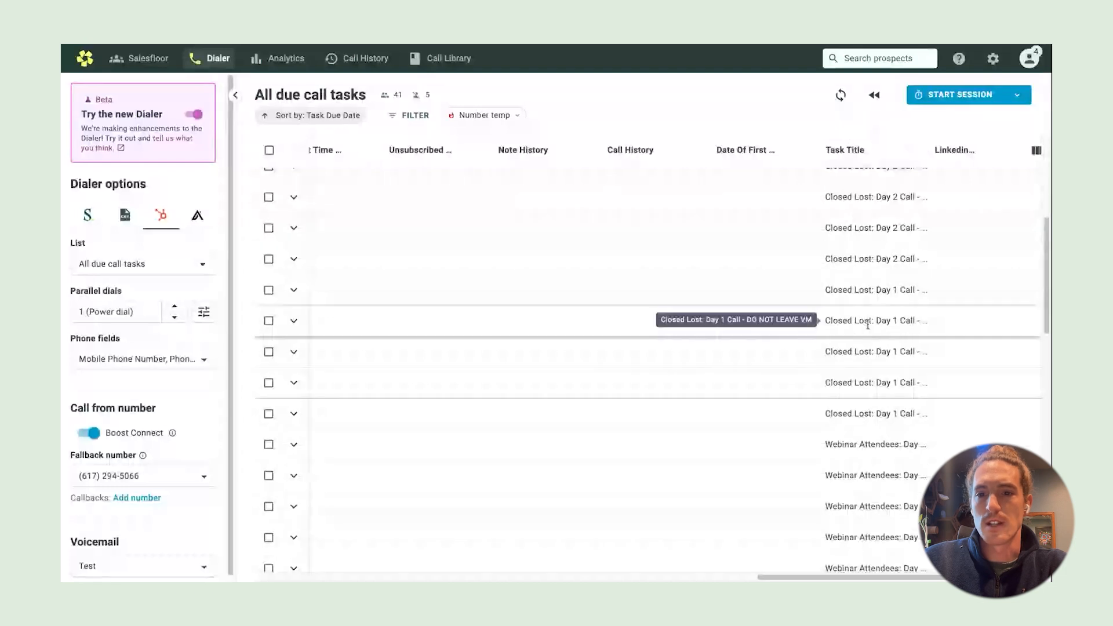
scroll(868, 325, "down", 5)
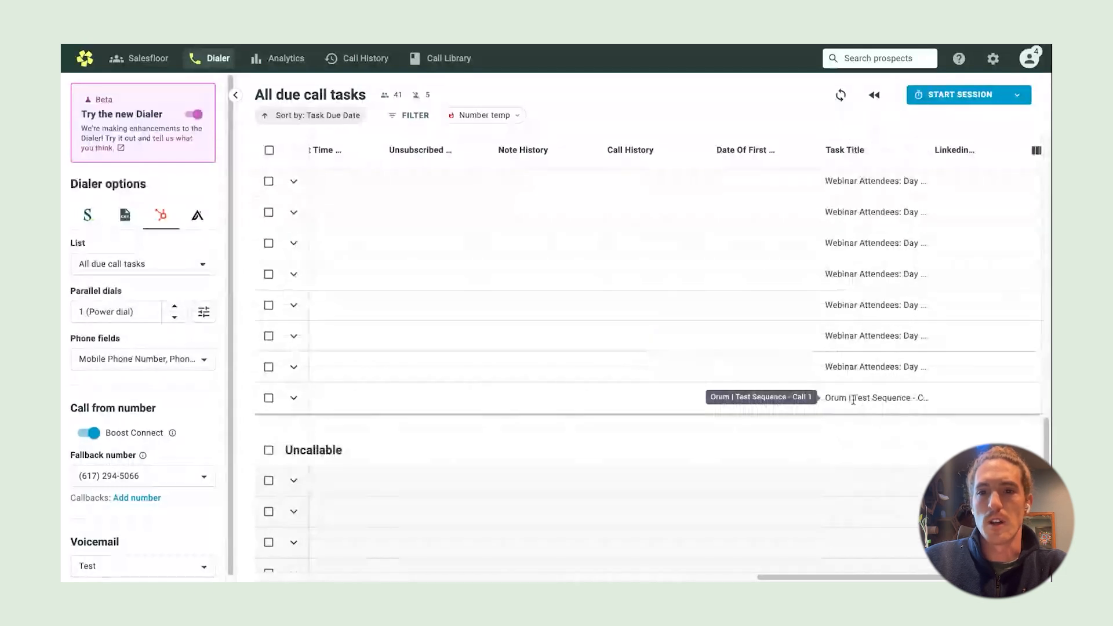
scroll(787, 285, "down", 5)
scroll(655, 247, "up", 15)
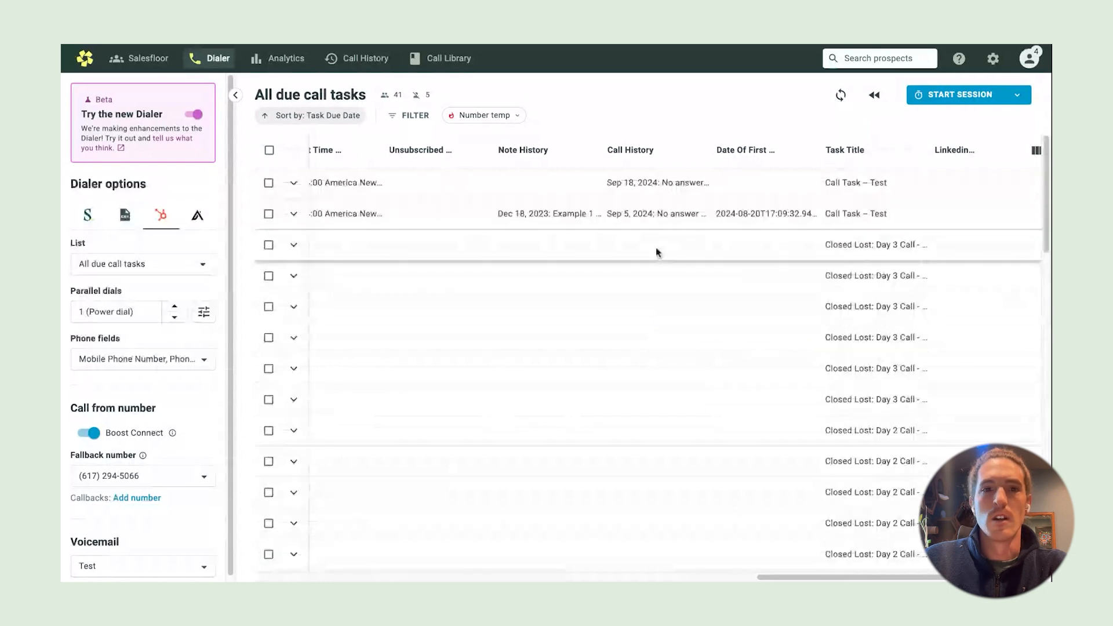
left_click(400, 116)
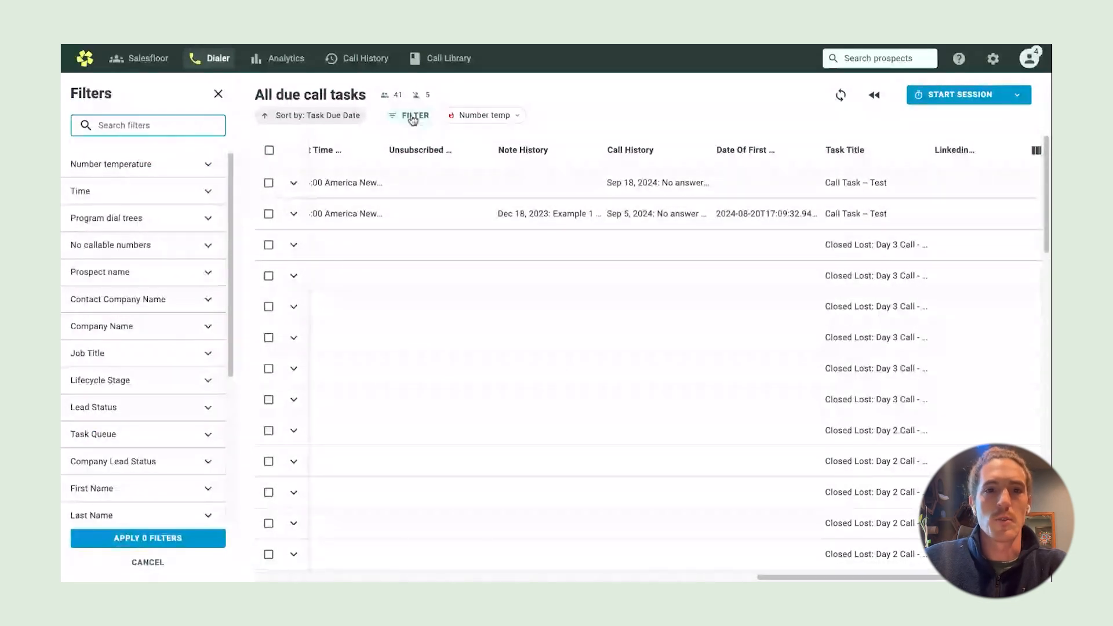
Filter call tasks by Task Title 'Orum | Test Sequence - Call 1', leaving one prospect
type("tas")
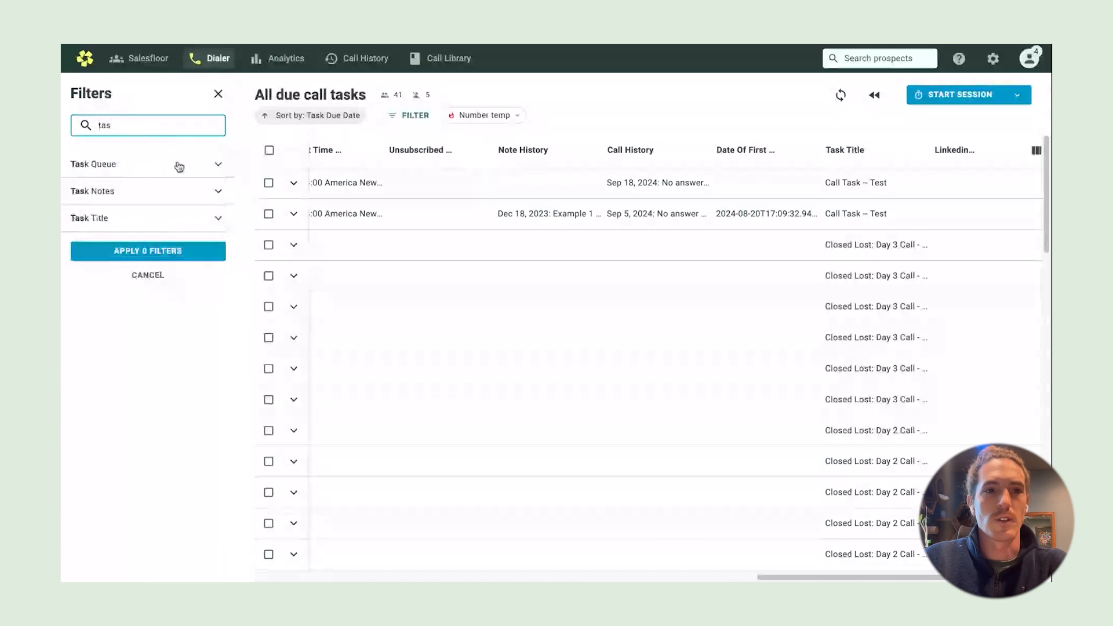
left_click(205, 224)
left_click(212, 244)
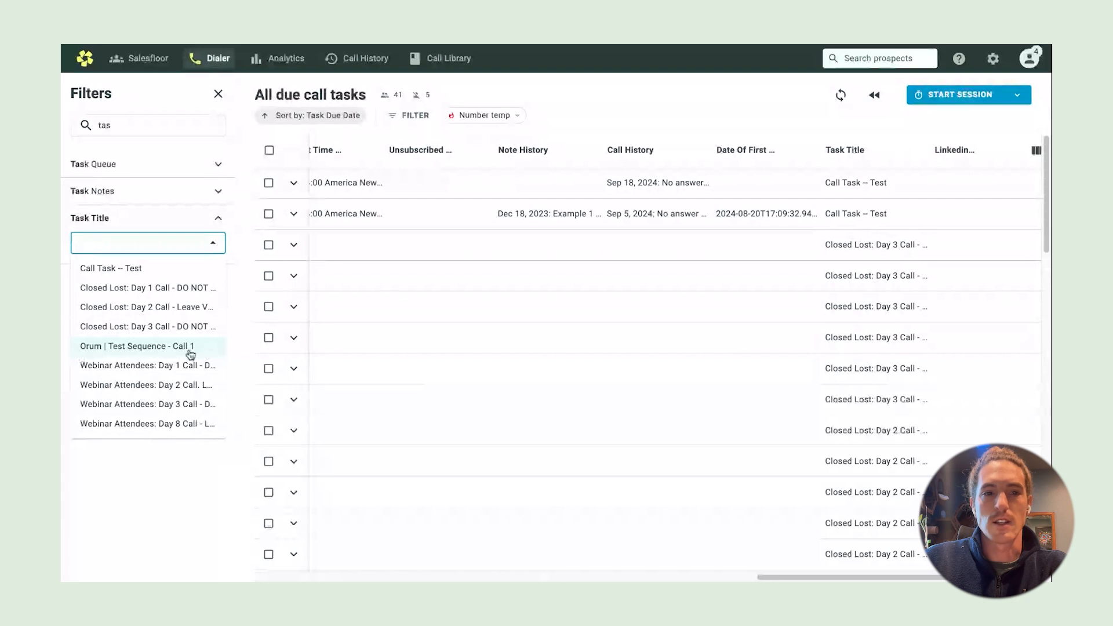
left_click(160, 348)
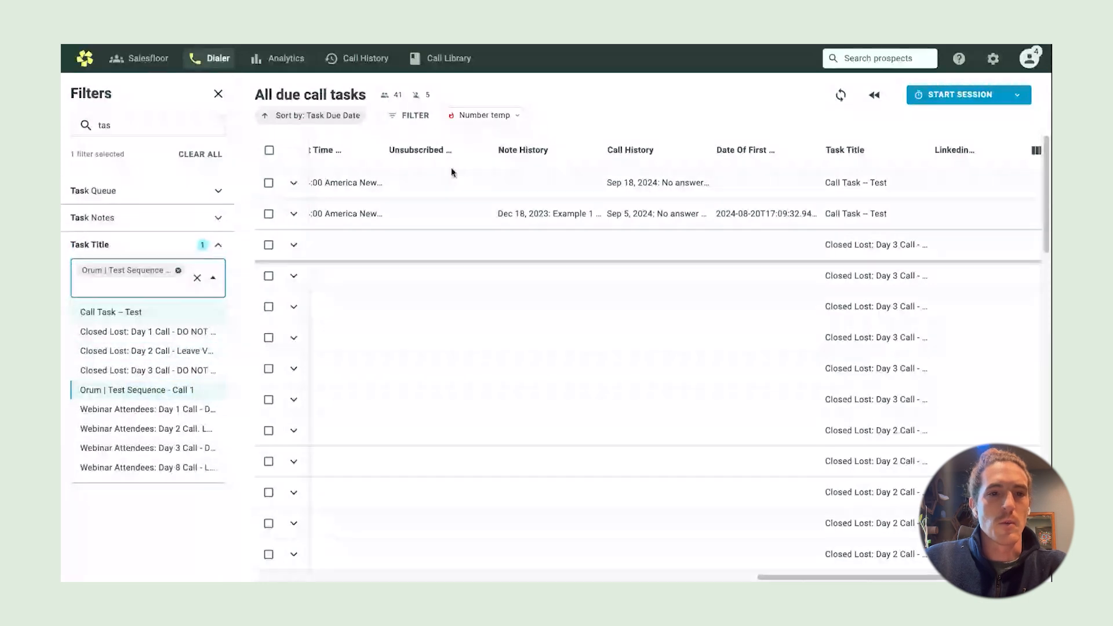
left_click(145, 510)
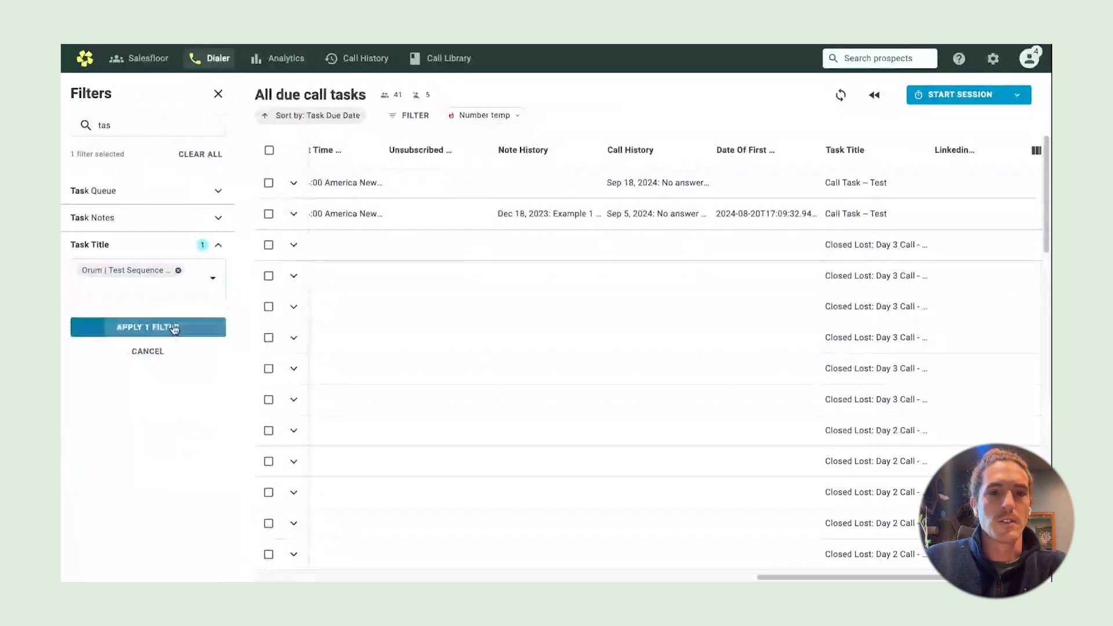
left_click(175, 328)
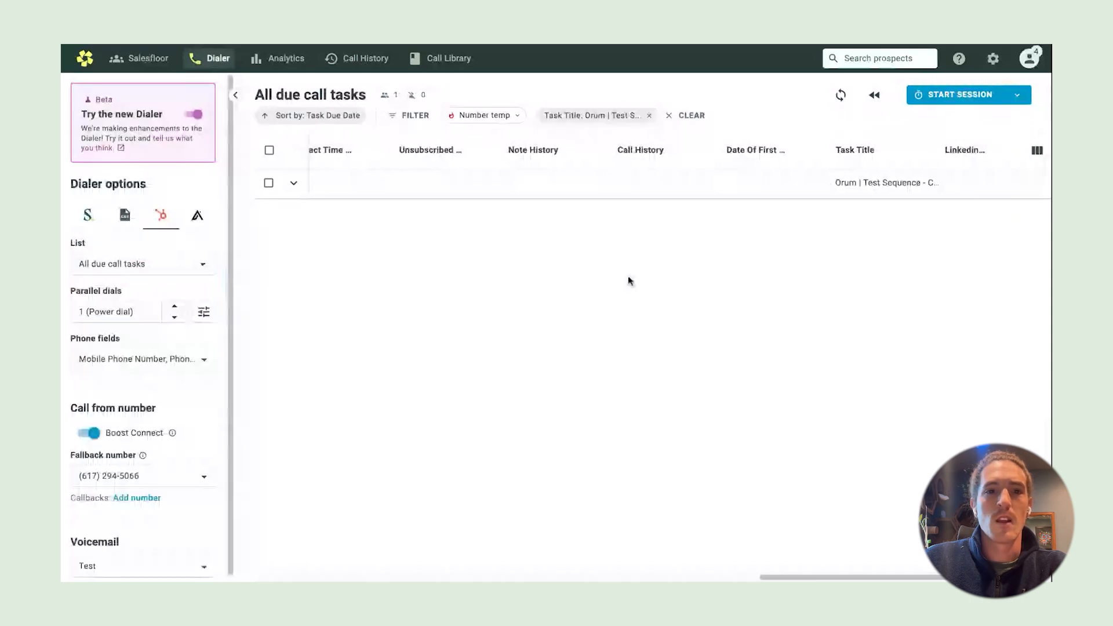
scroll(522, 267, "left", 3)
Scroll the task table left to show the remaining task's Status, Name and Phone columns
scroll(419, 253, "left", 15)
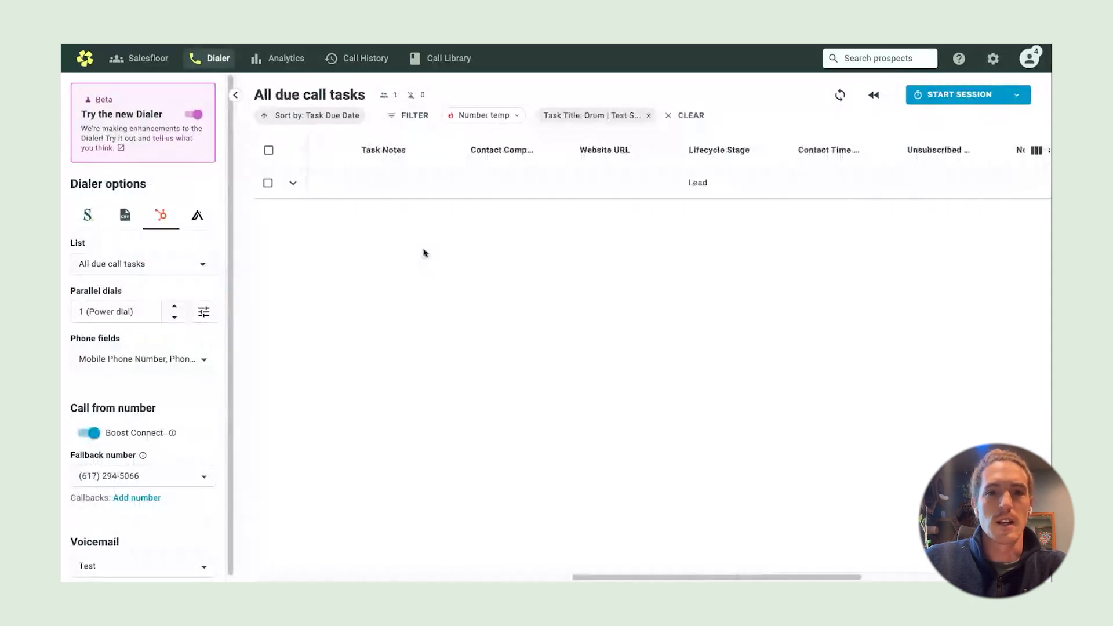
scroll(432, 255, "left", 2)
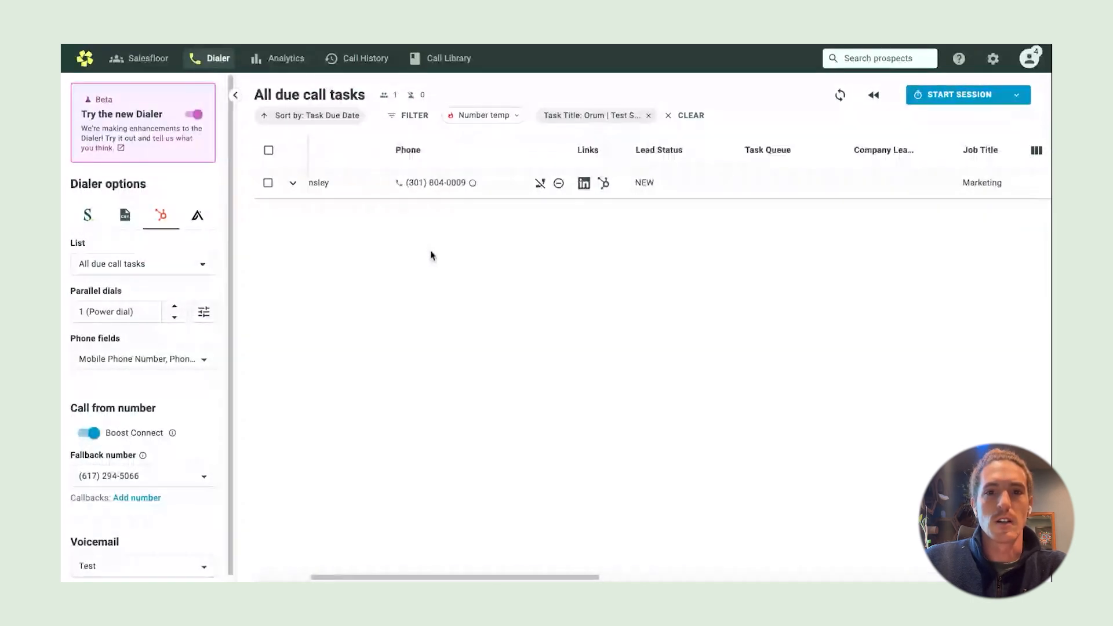
scroll(432, 255, "left", 3)
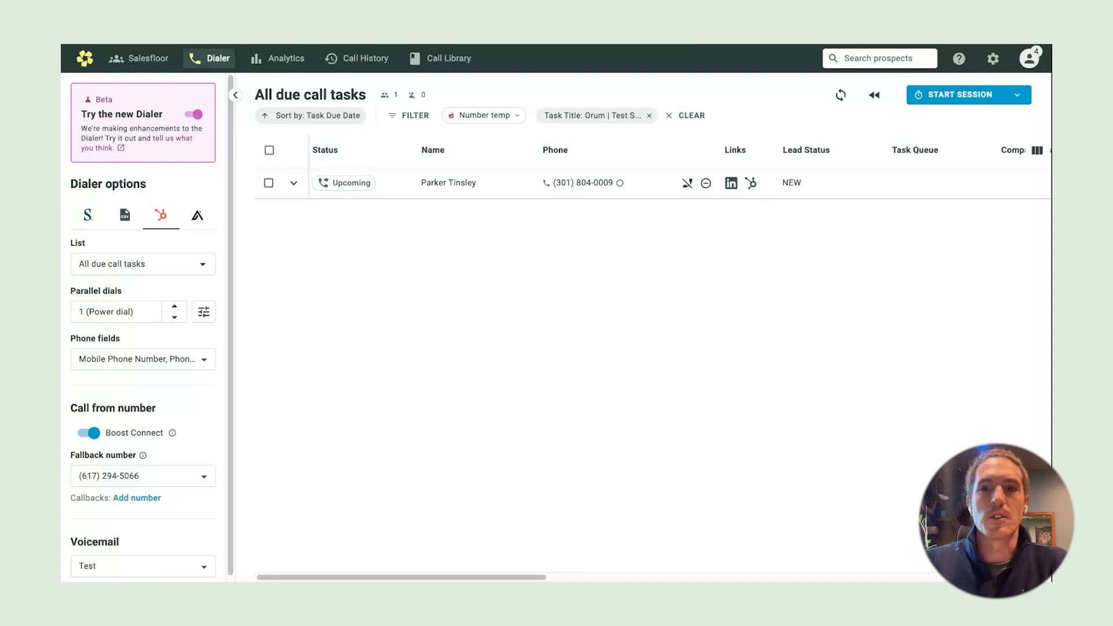
Expand the remaining prospect's details (lead status New, job title Marketing) and open the profile menu
left_click(291, 186)
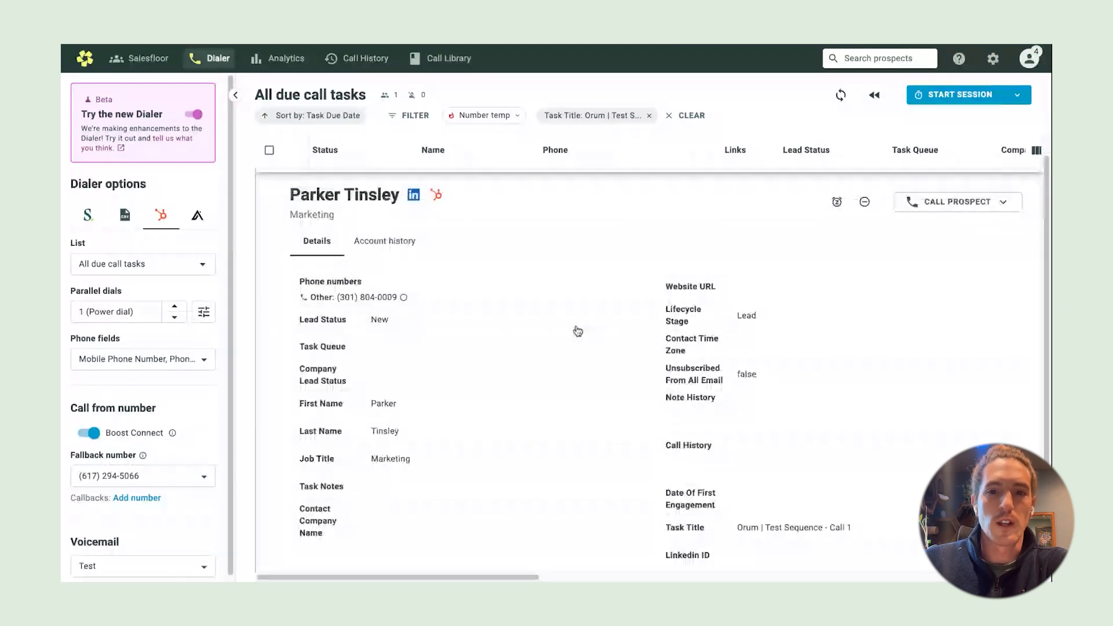
scroll(577, 331, "down", 1)
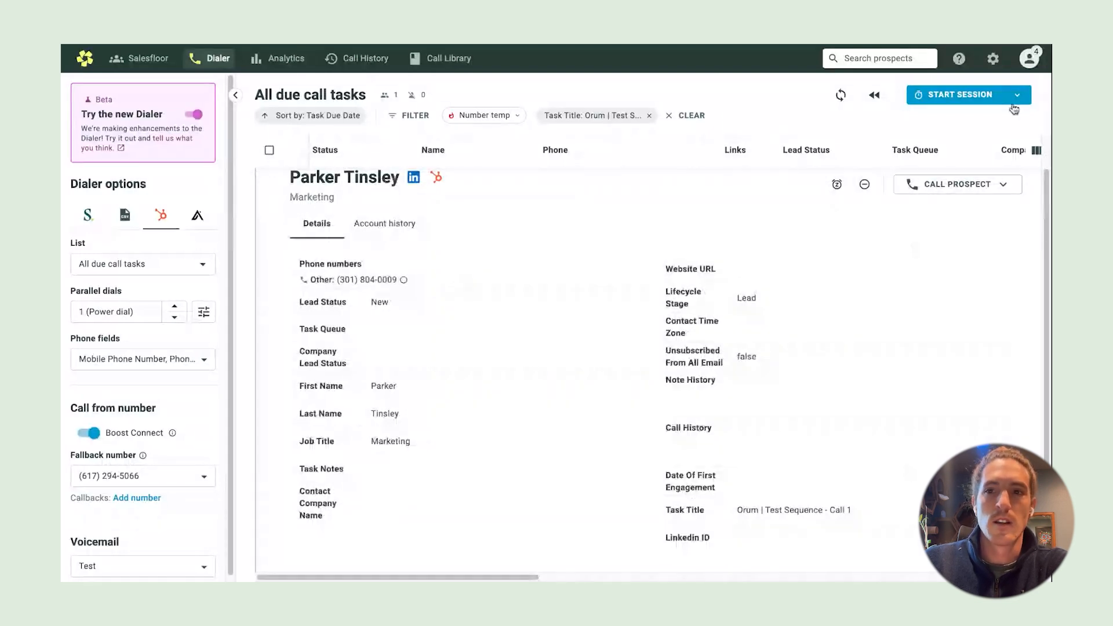
left_click(1030, 63)
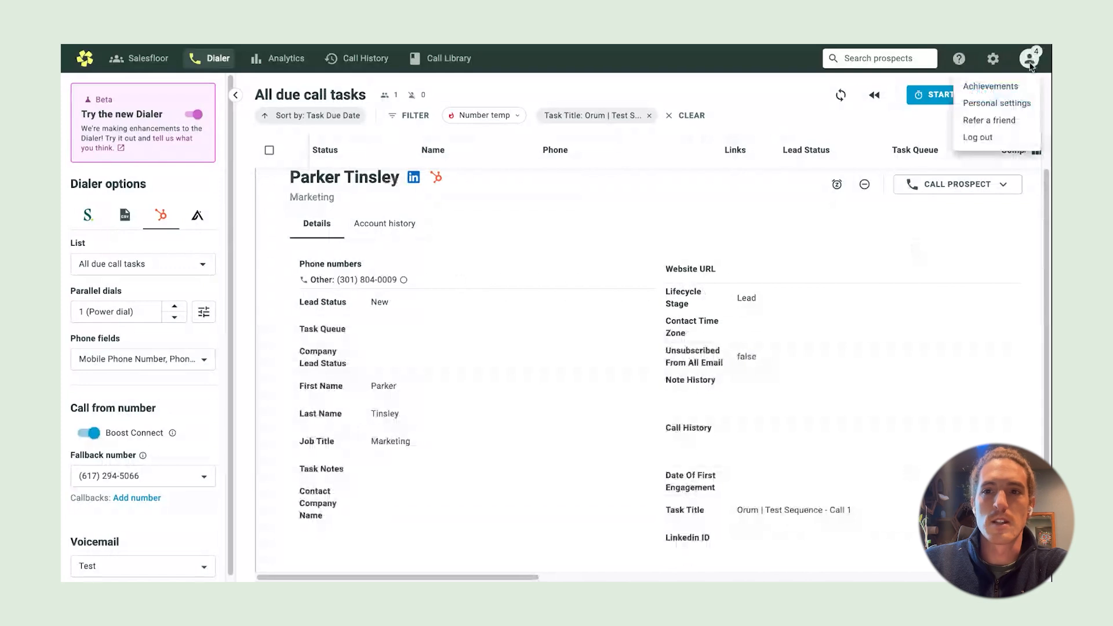
In Integrations settings, order displayed HubSpot fields First Name, Last Name, Job Title, then move Note History, Task Queue, Call History
left_click(1002, 106)
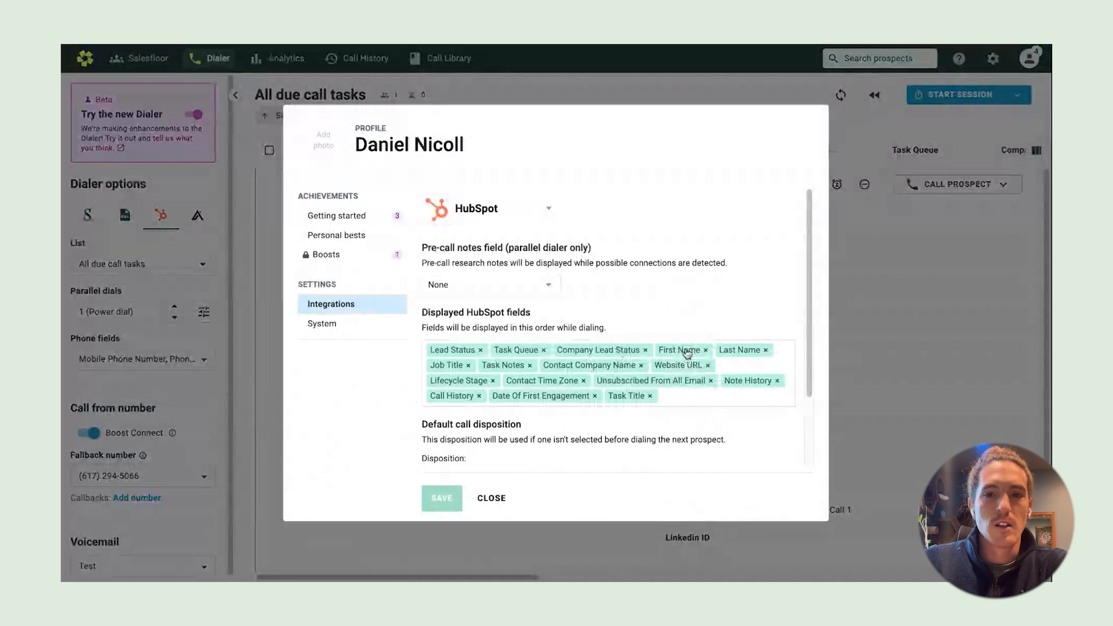
left_click_drag(687, 354, 453, 352)
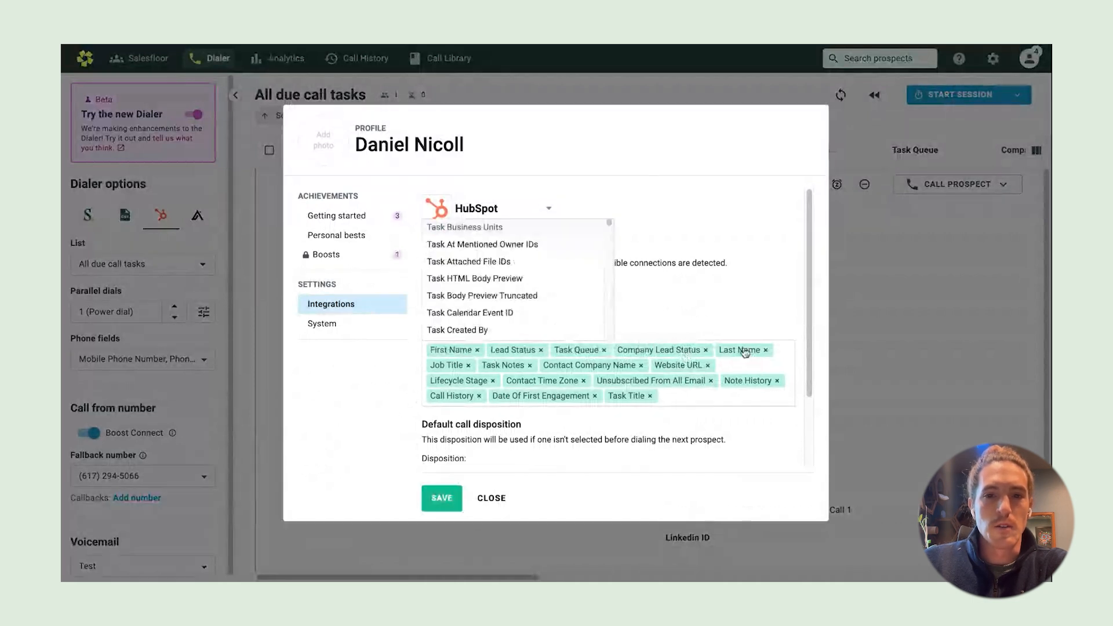
left_click_drag(744, 353, 550, 370)
left_click_drag(756, 354, 740, 390)
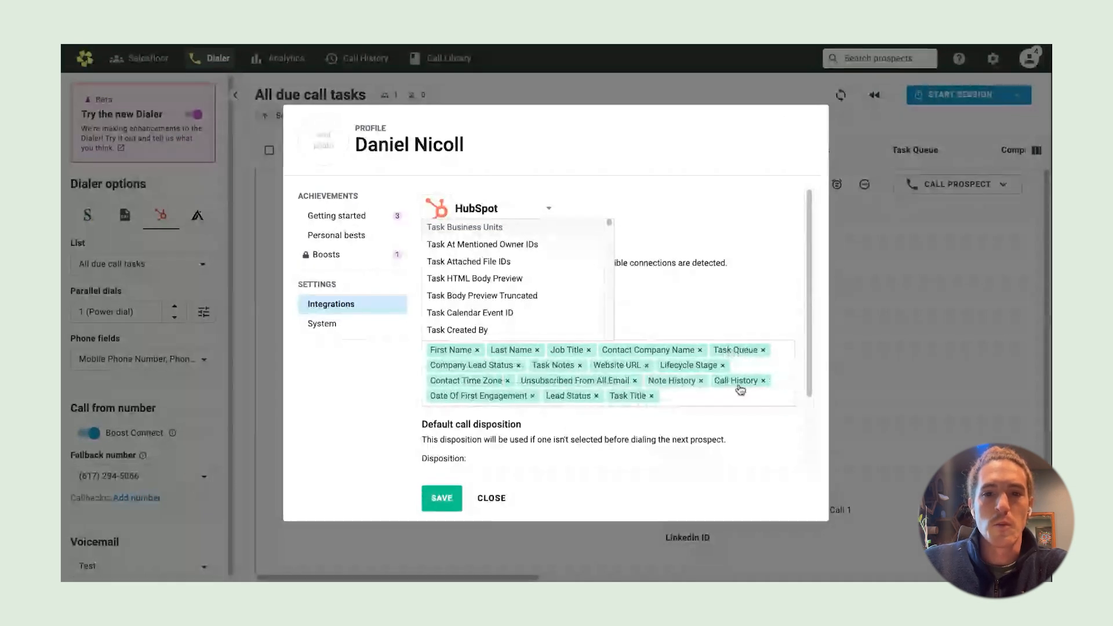
left_click_drag(671, 381, 487, 368)
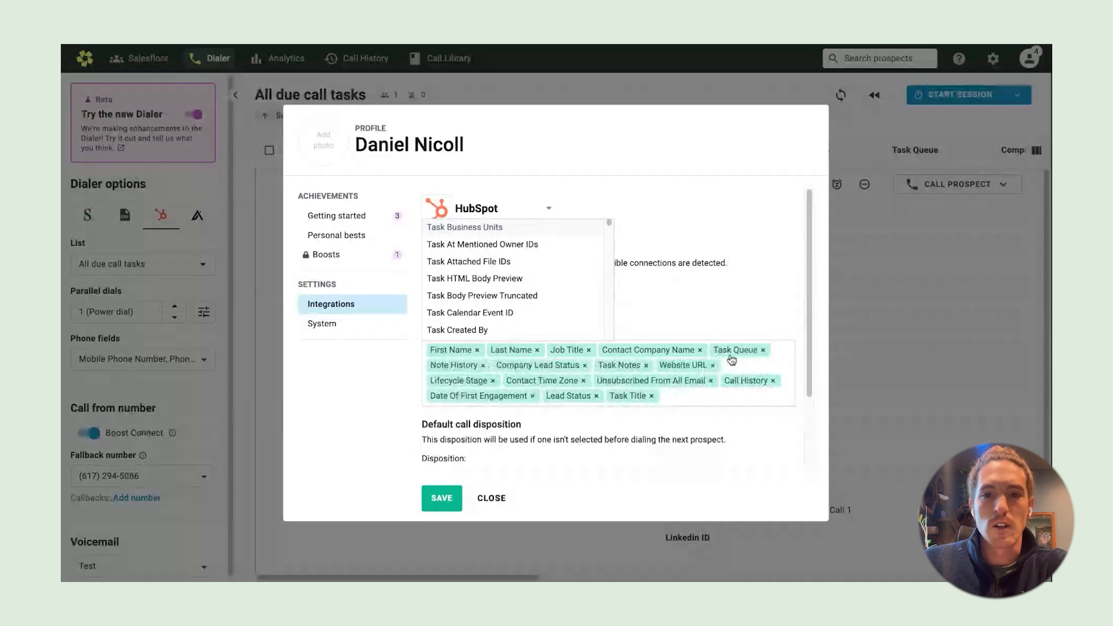
left_click_drag(732, 360, 560, 403)
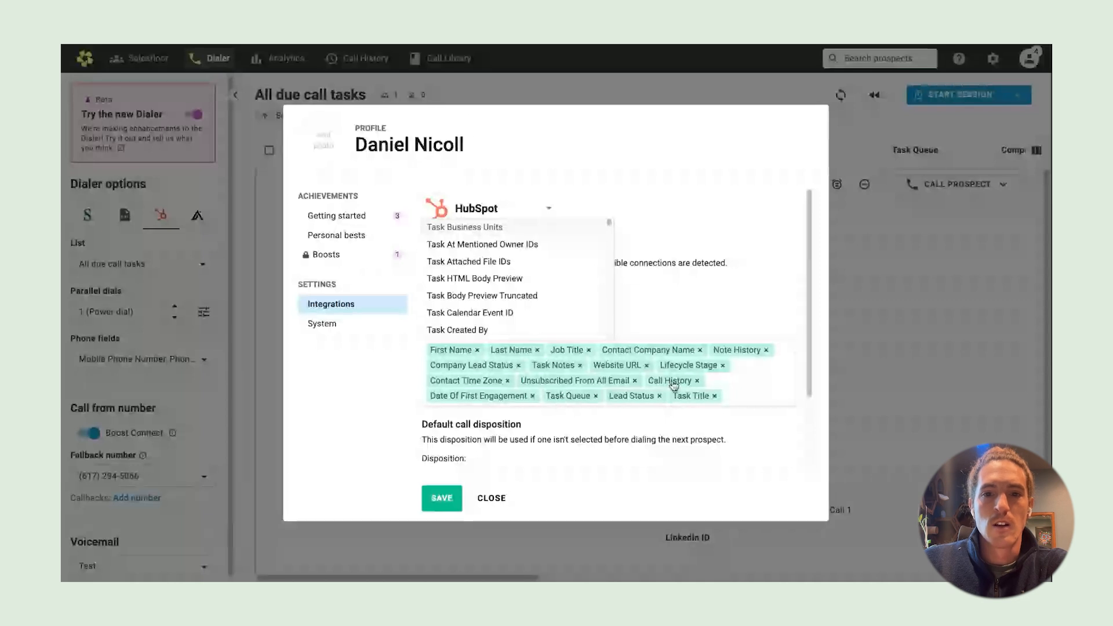
left_click_drag(673, 385, 667, 387)
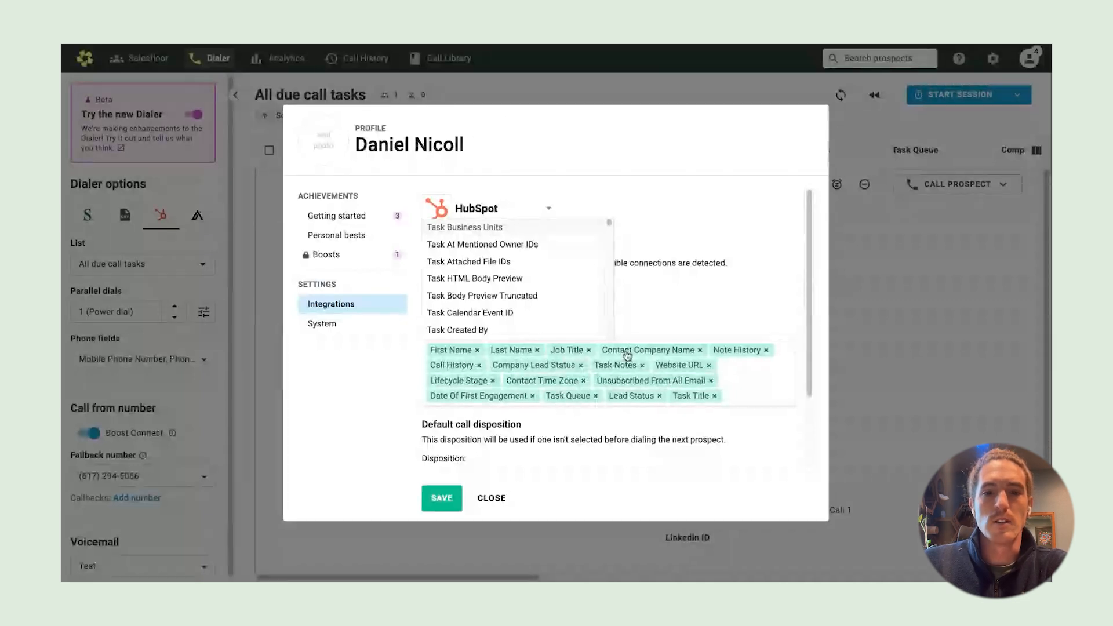
Save the new displayed-field order and close the personal settings
left_click(689, 306)
scroll(609, 331, "down", 2)
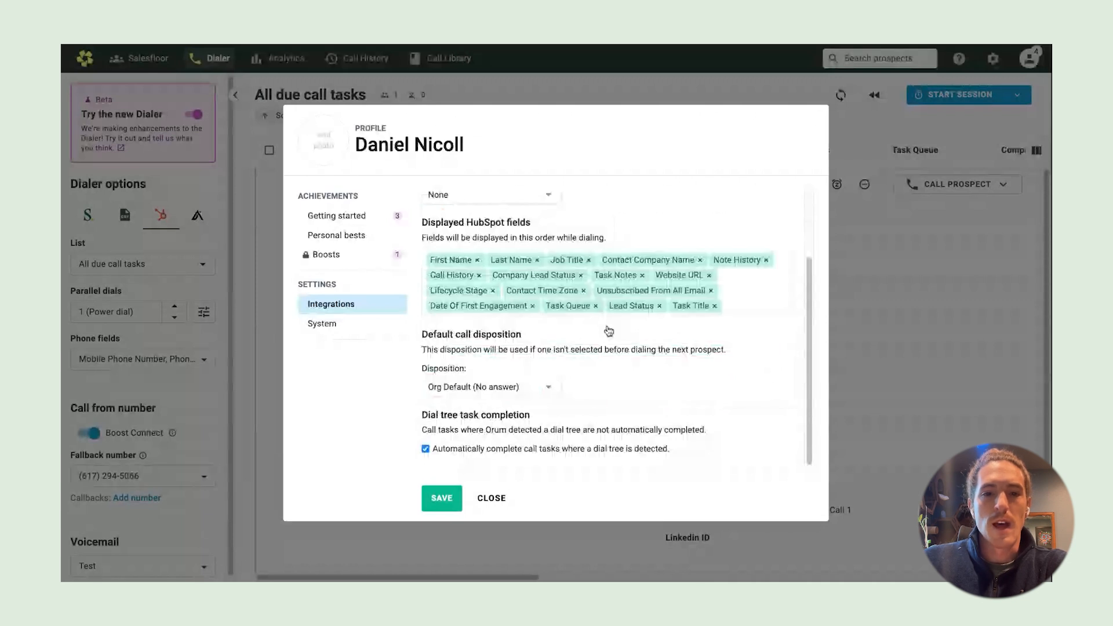
scroll(608, 331, "up", 1)
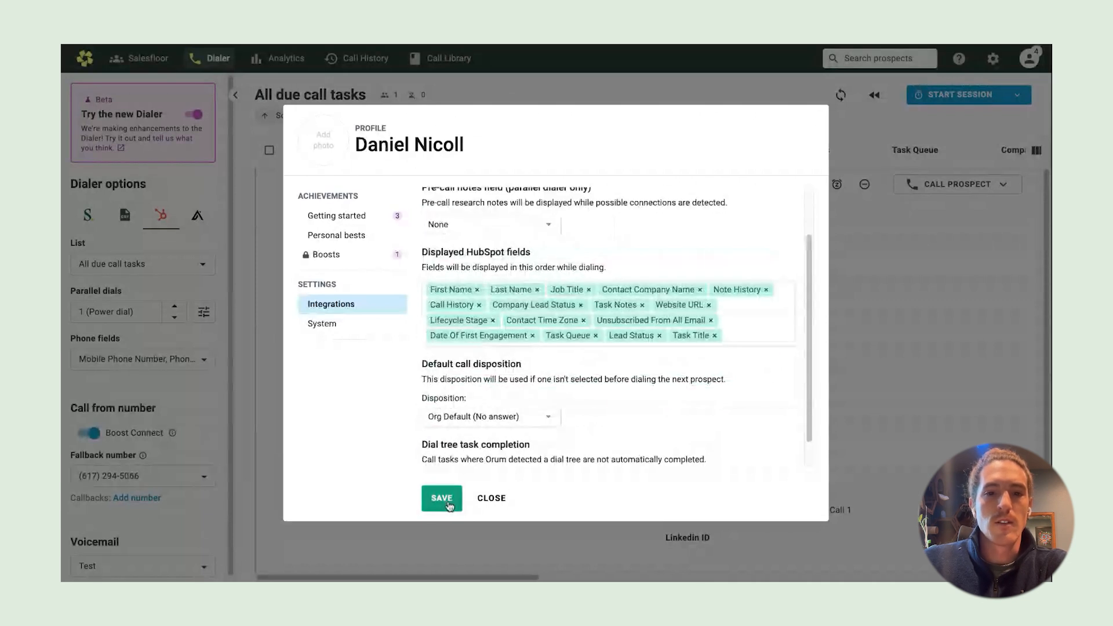
left_click(450, 506)
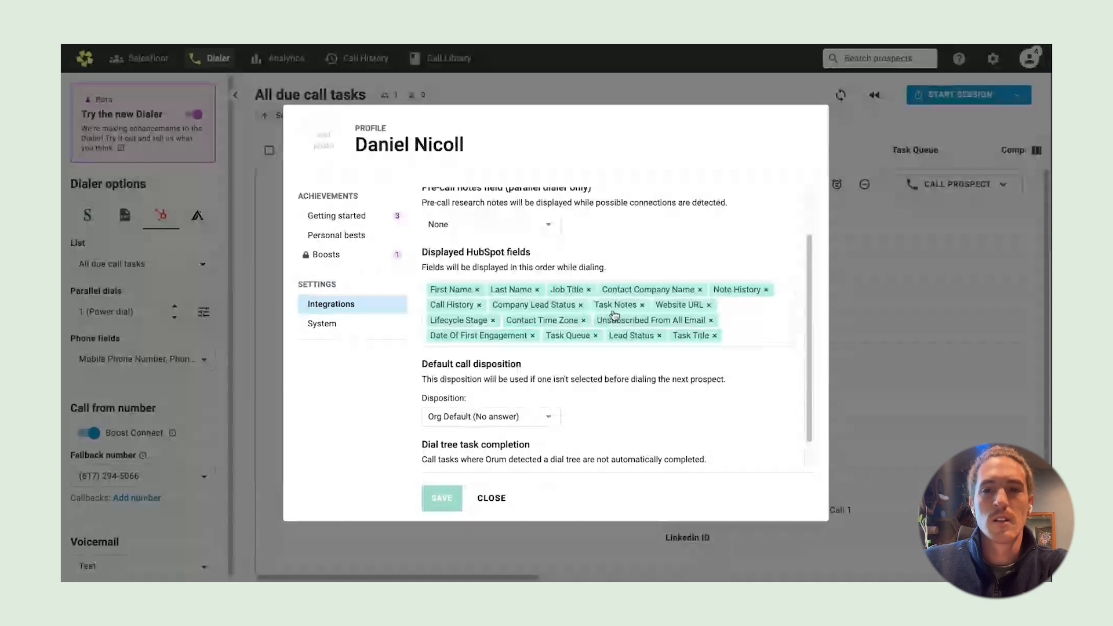
left_click(492, 498)
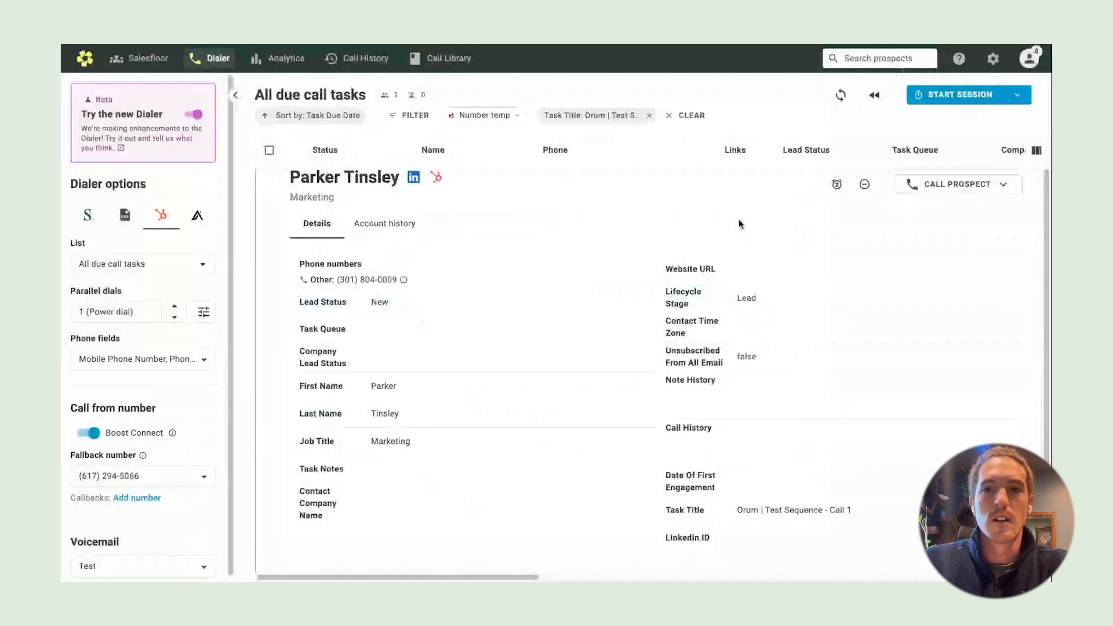
Resync the dialer's call task list with HubSpot
left_click(840, 96)
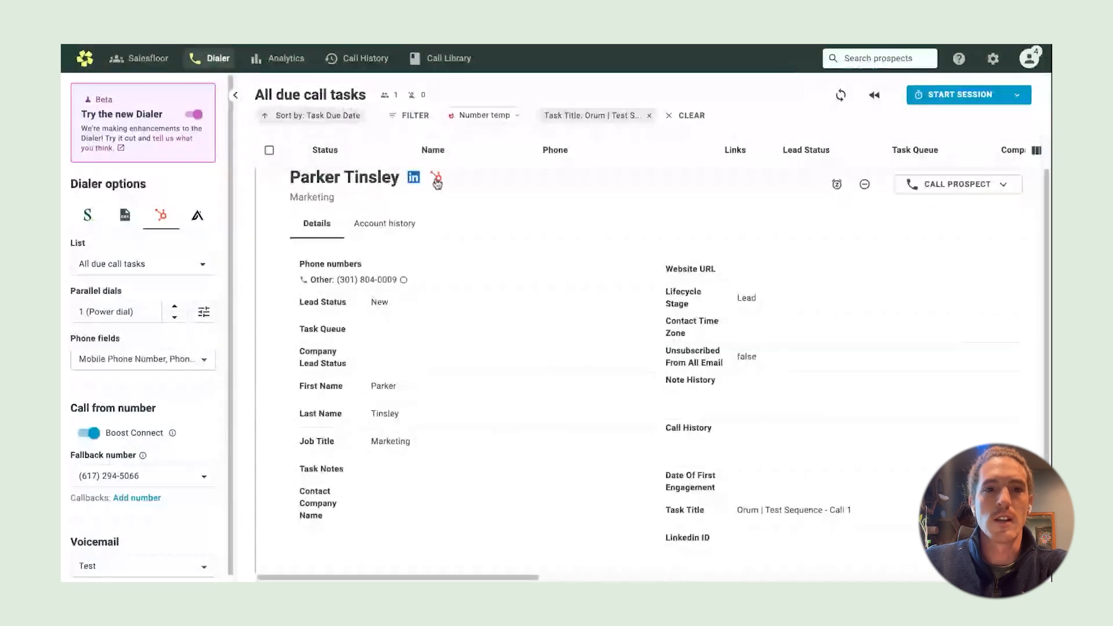
scroll(299, 192, "up", 1)
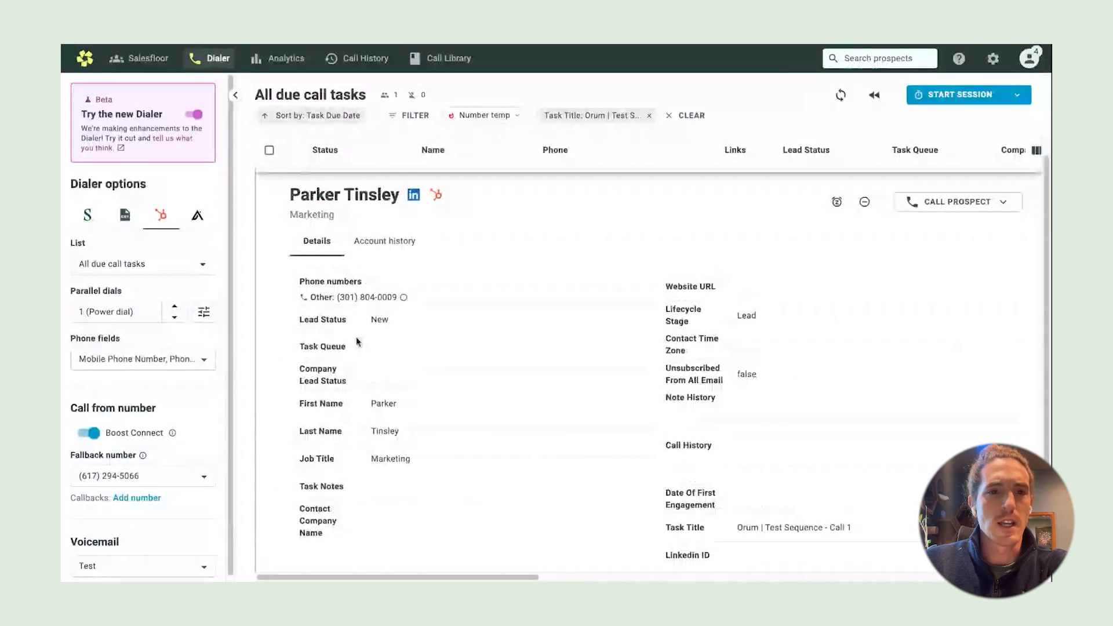
scroll(295, 182, "up", 1)
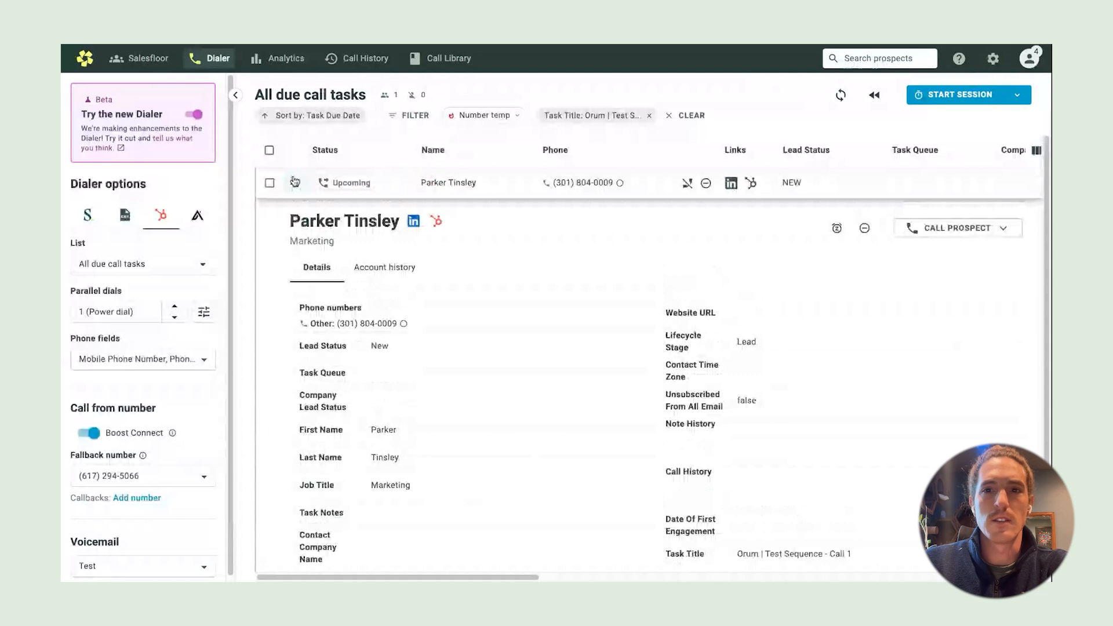
left_click(295, 181)
left_click(833, 101)
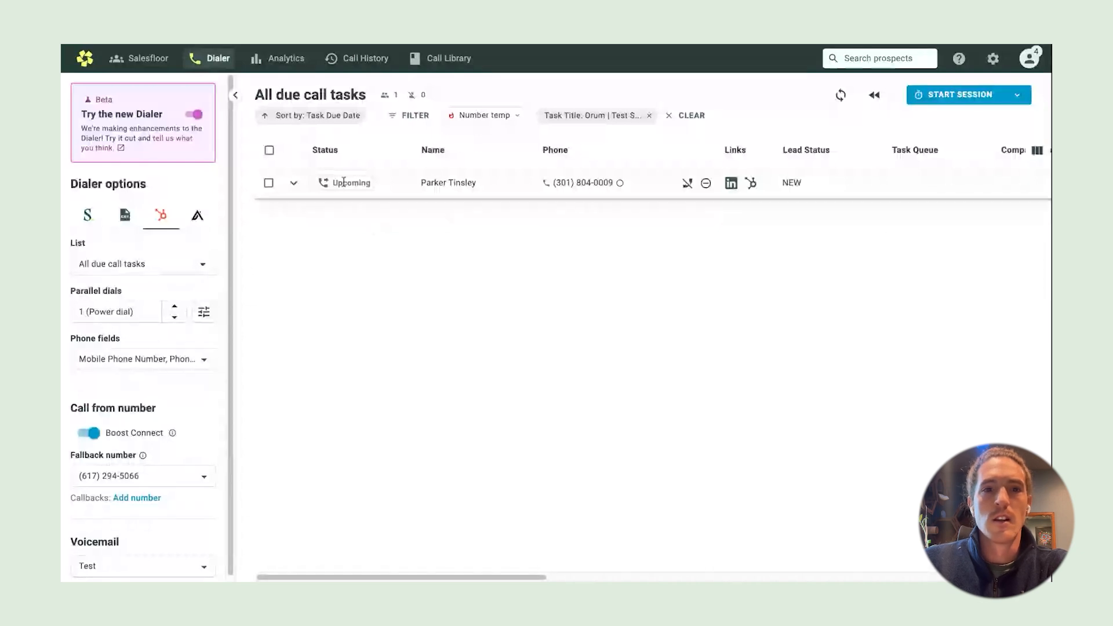
Expand and collapse the prospect's details repeatedly, leaving it as a single collapsed row
left_click(294, 183)
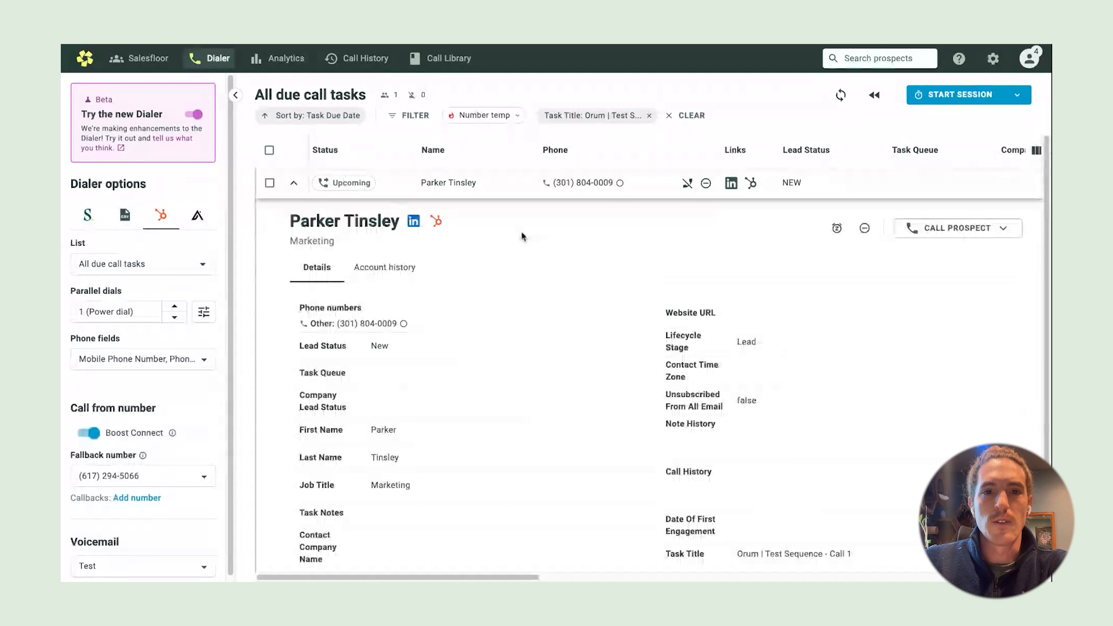
left_click(294, 183)
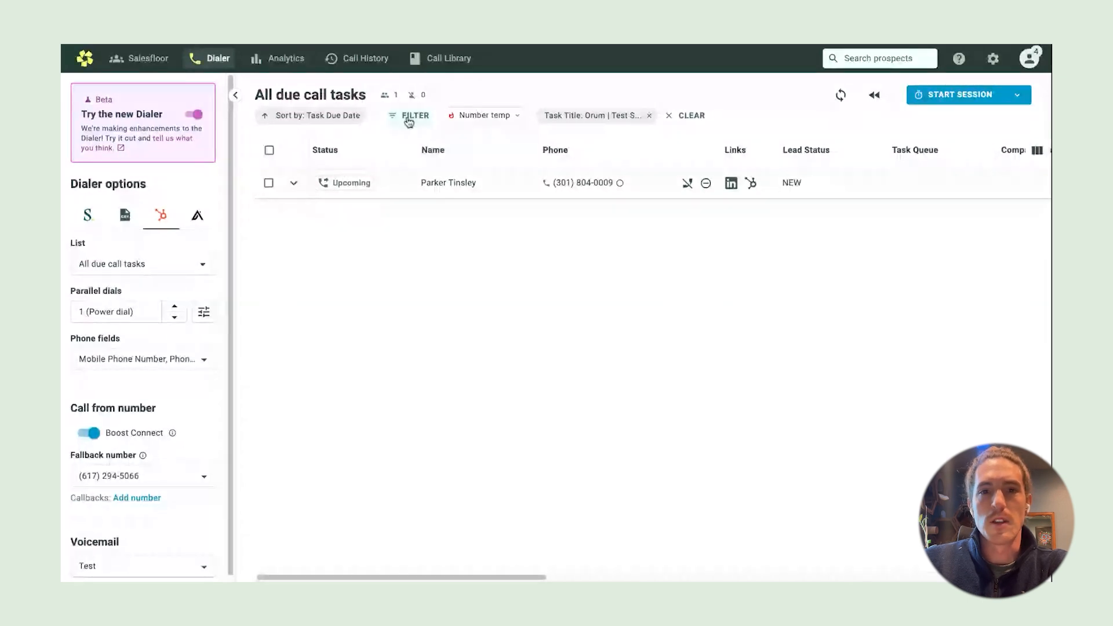
left_click(293, 183)
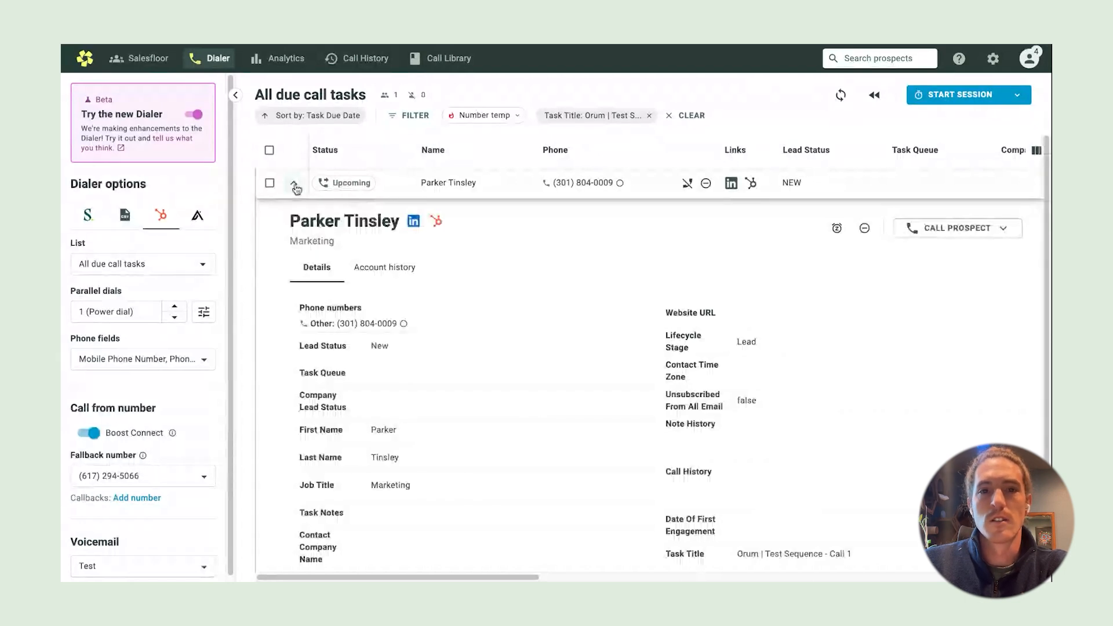
left_click(294, 184)
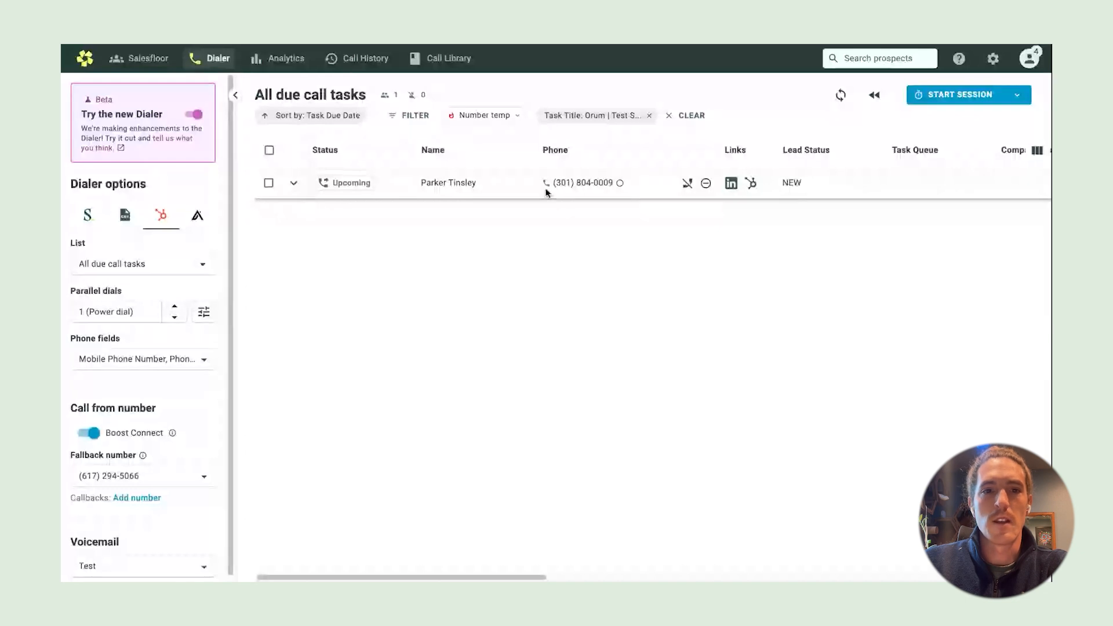
left_click(294, 184)
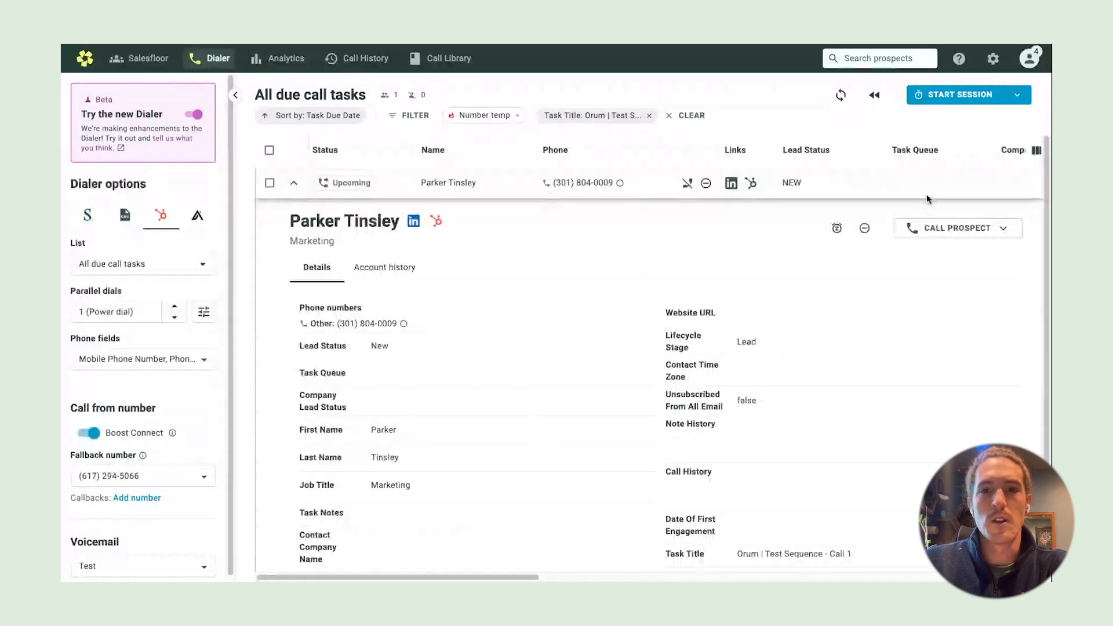
left_click(293, 190)
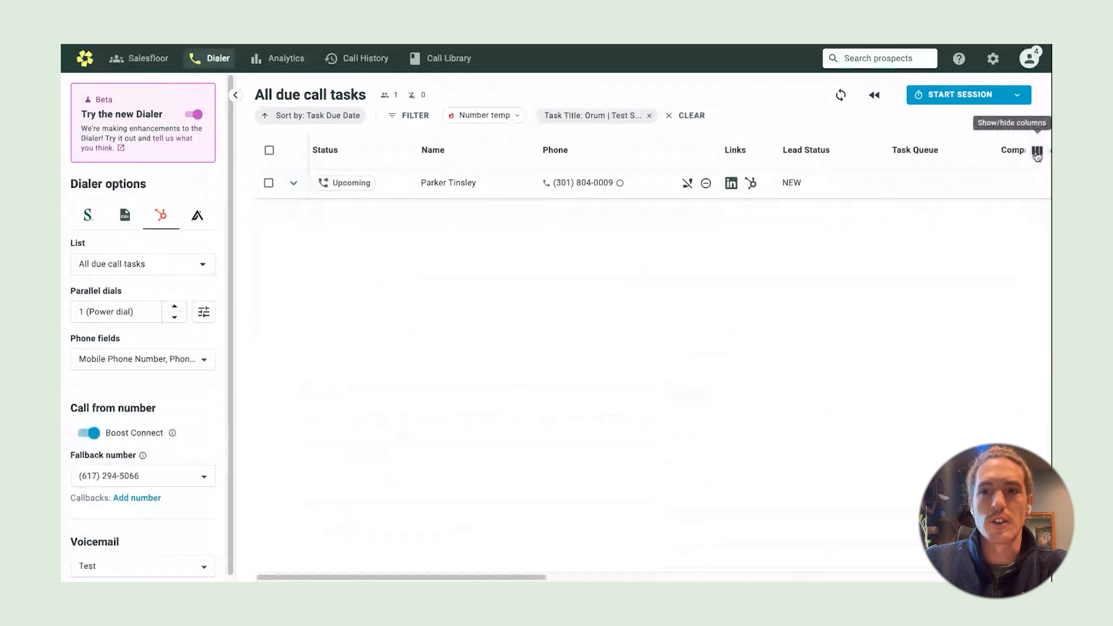
Hide fields 15, 14, 13 and Lead Status from the task table, then recheck the prospect row
left_click(1037, 152)
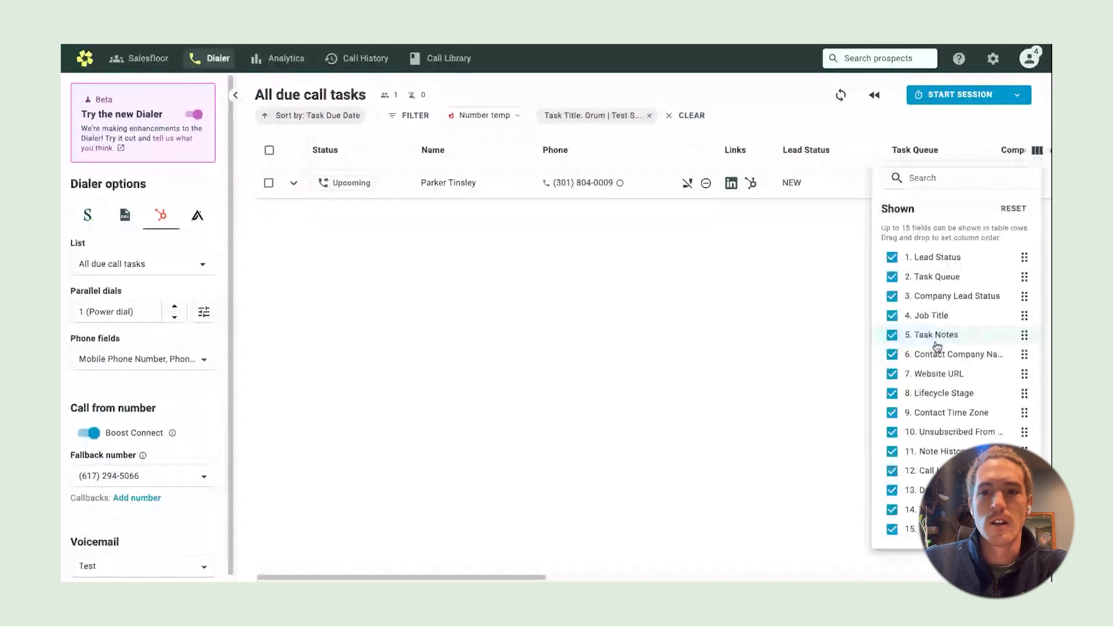
left_click(882, 528)
left_click(890, 506)
left_click(891, 487)
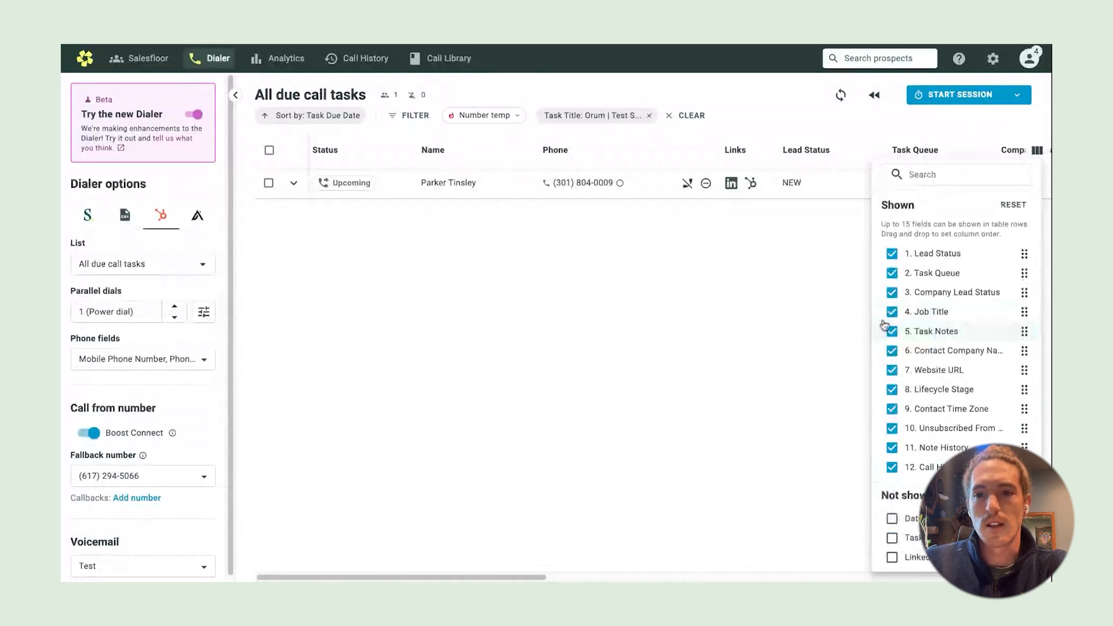
left_click(891, 253)
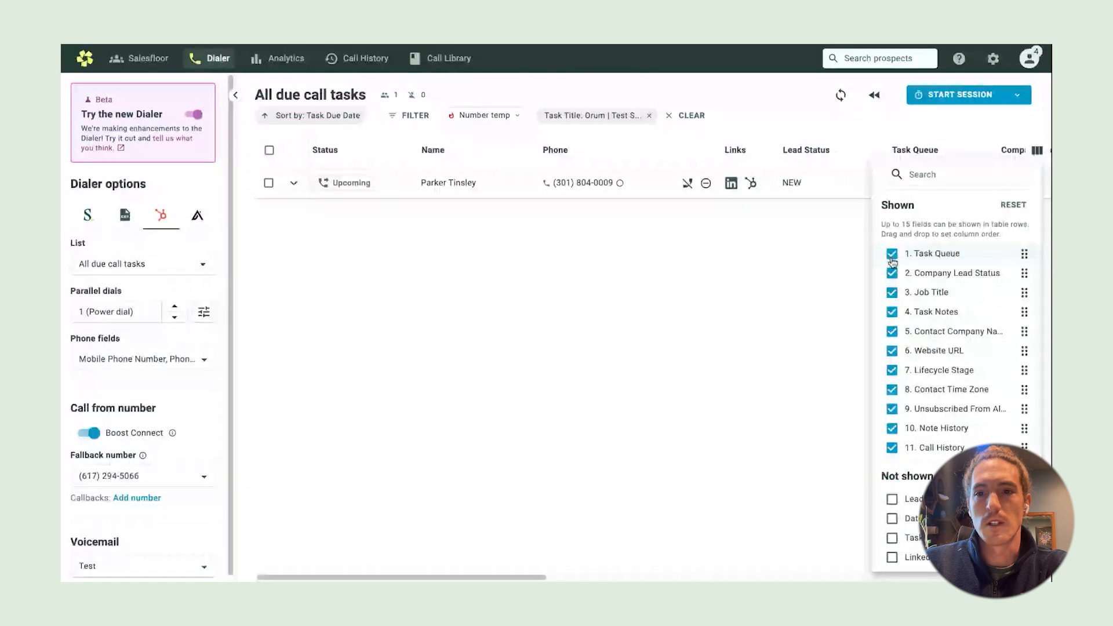
left_click(850, 233)
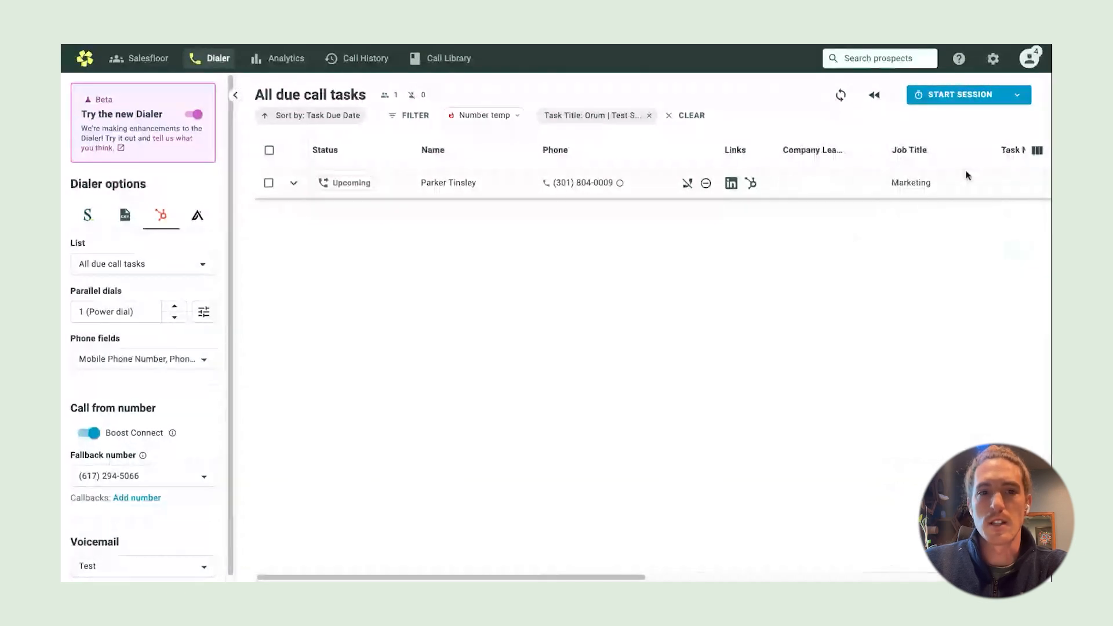
left_click(293, 183)
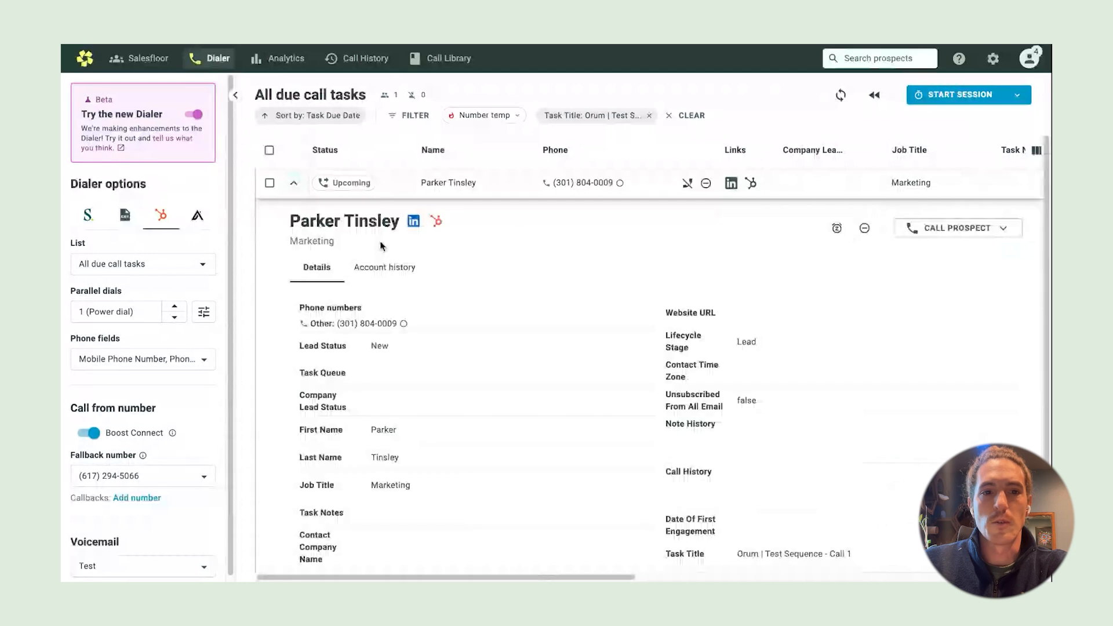
left_click(294, 184)
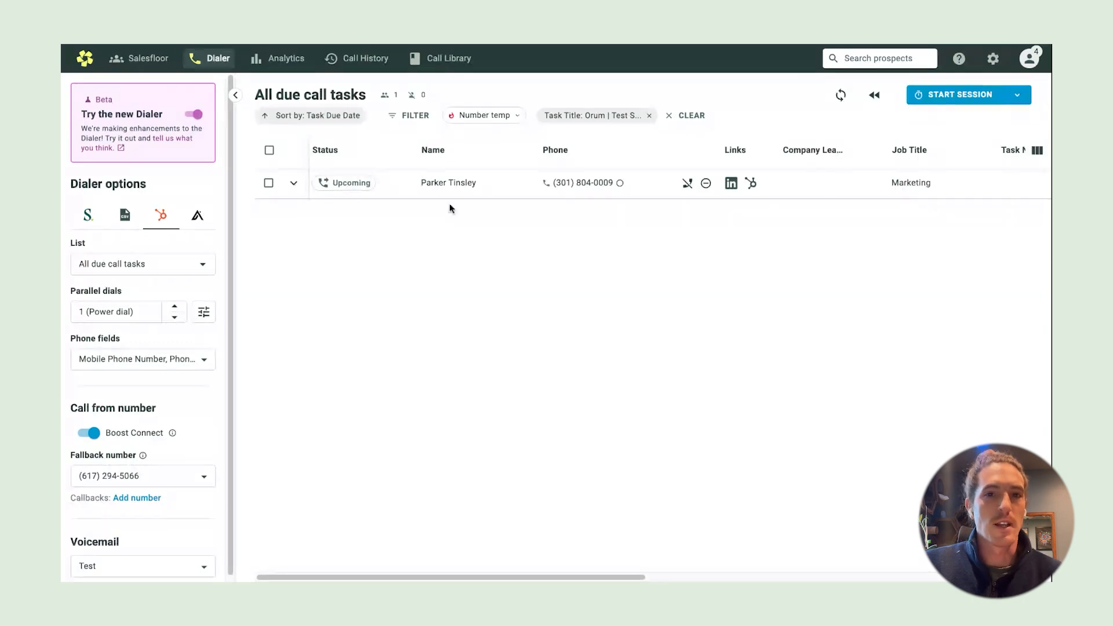
Clear the Task Title filter so the dialer lists all 41 due call tasks
left_click(655, 120)
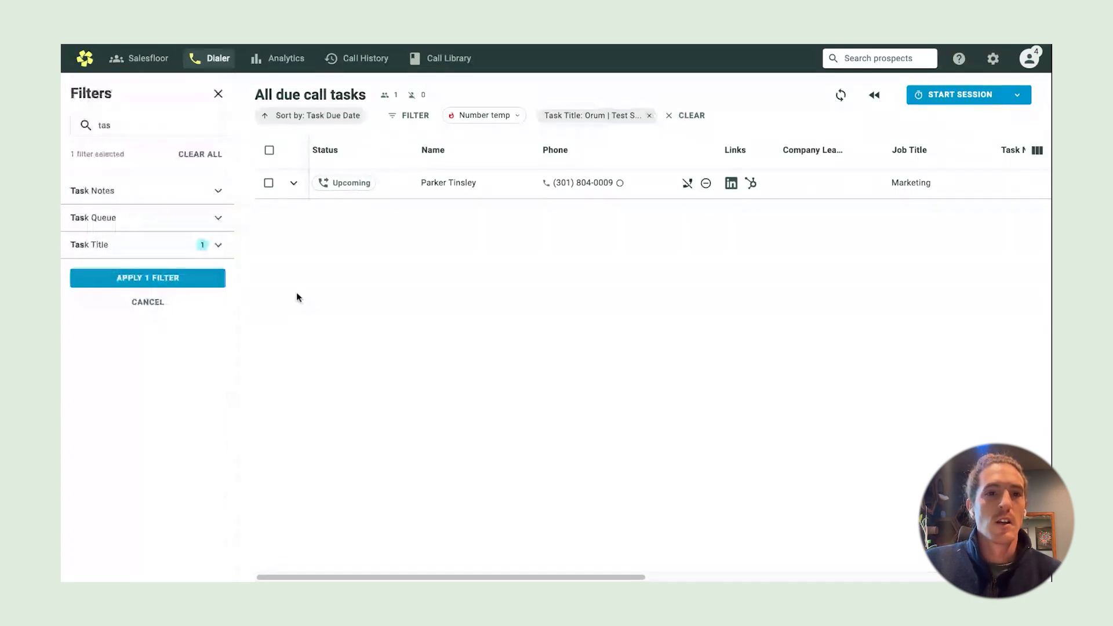
left_click(219, 94)
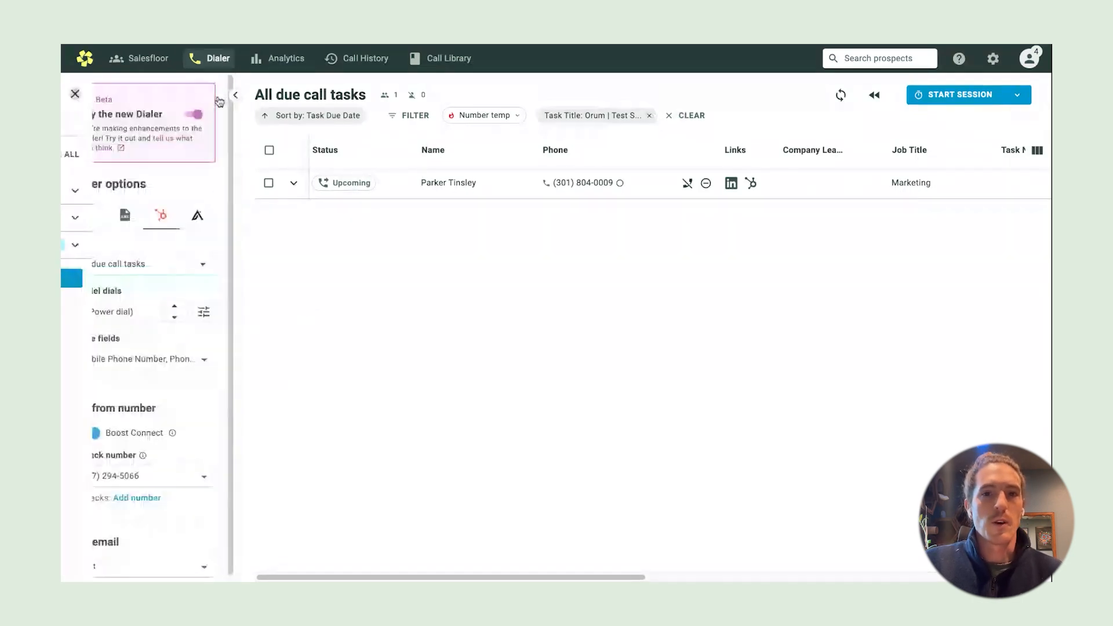
left_click(691, 117)
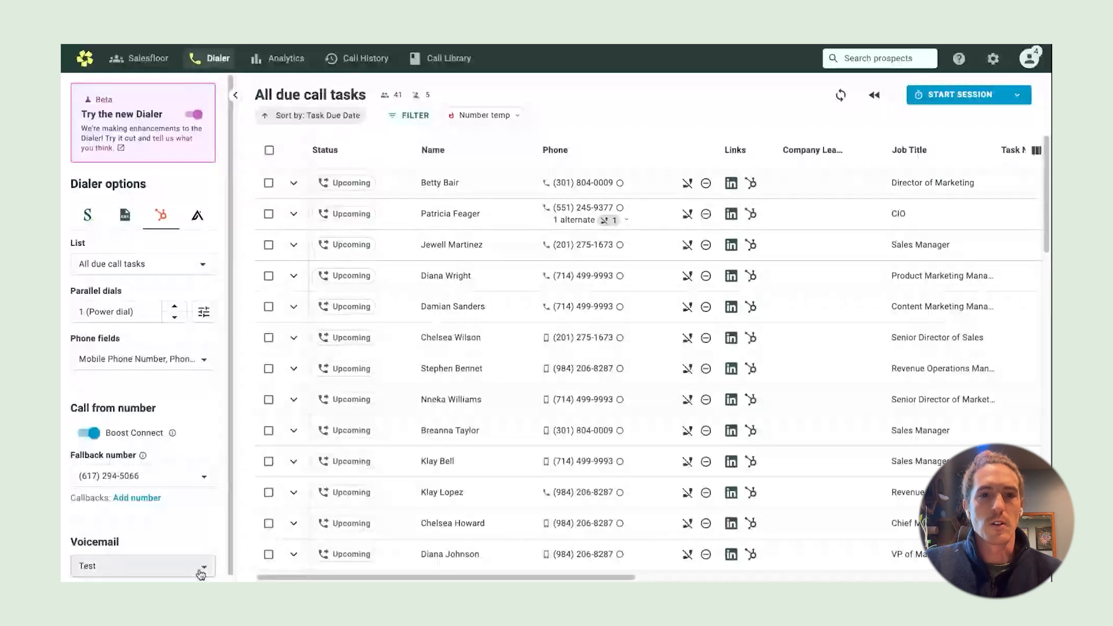
scroll(197, 500, "down", 1)
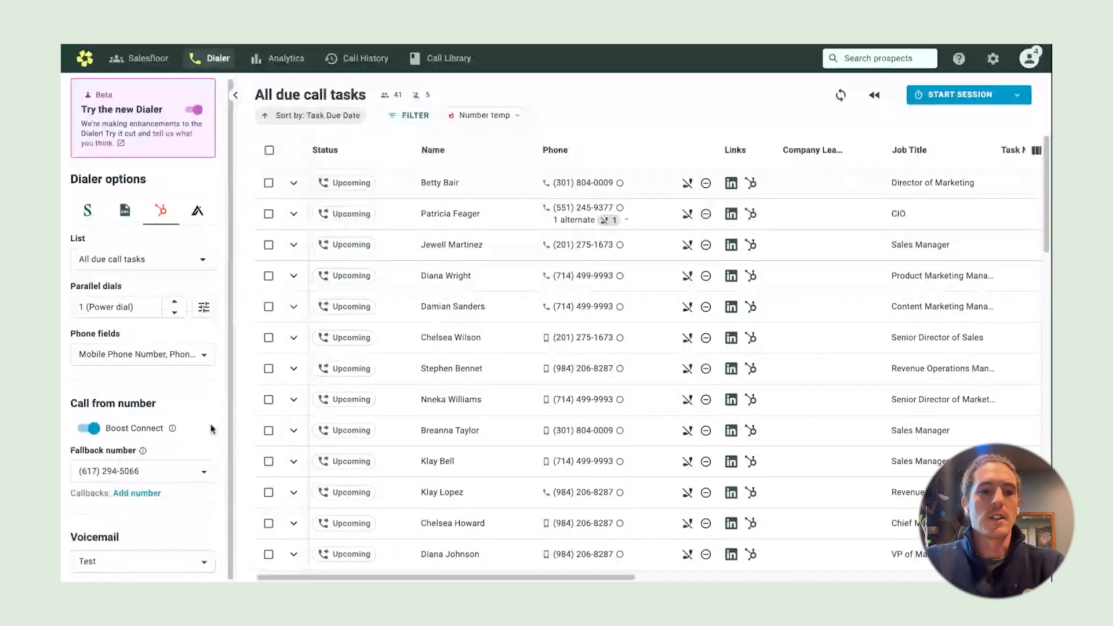
Record a new voicemail named 'Tast Sequence 1 Call 1' and save it as the dialer's voicemail
left_click(174, 561)
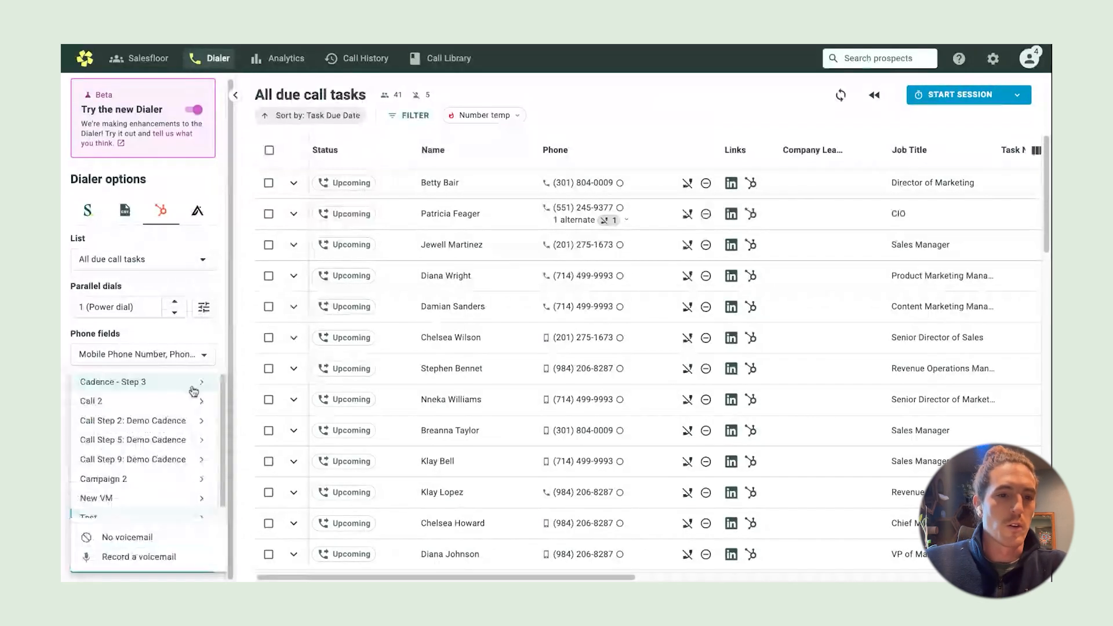
left_click(155, 561)
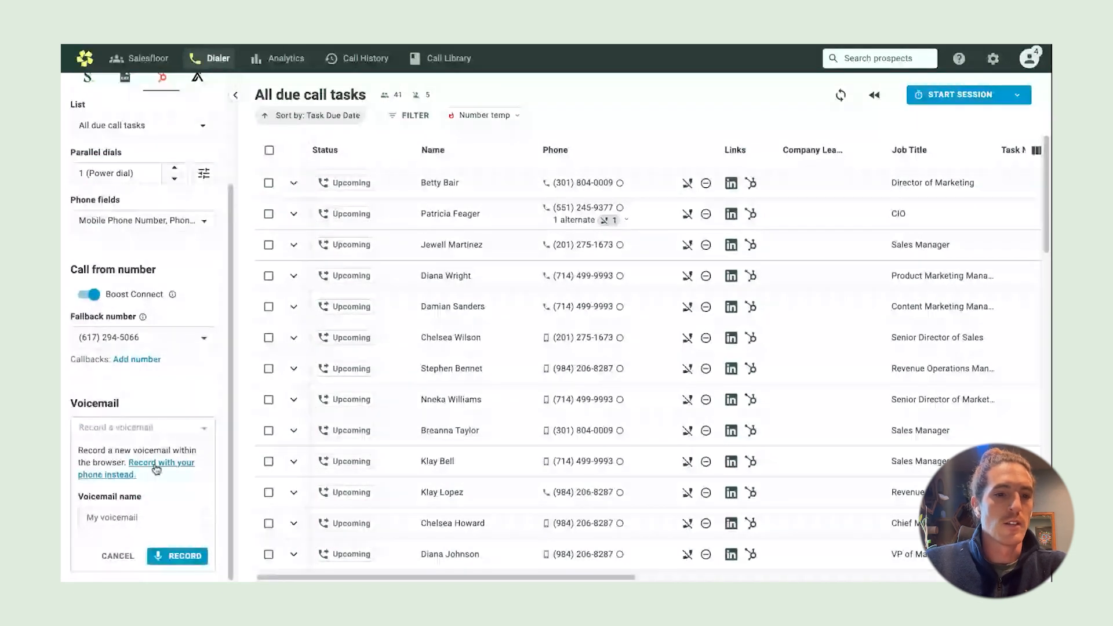
left_click(142, 509)
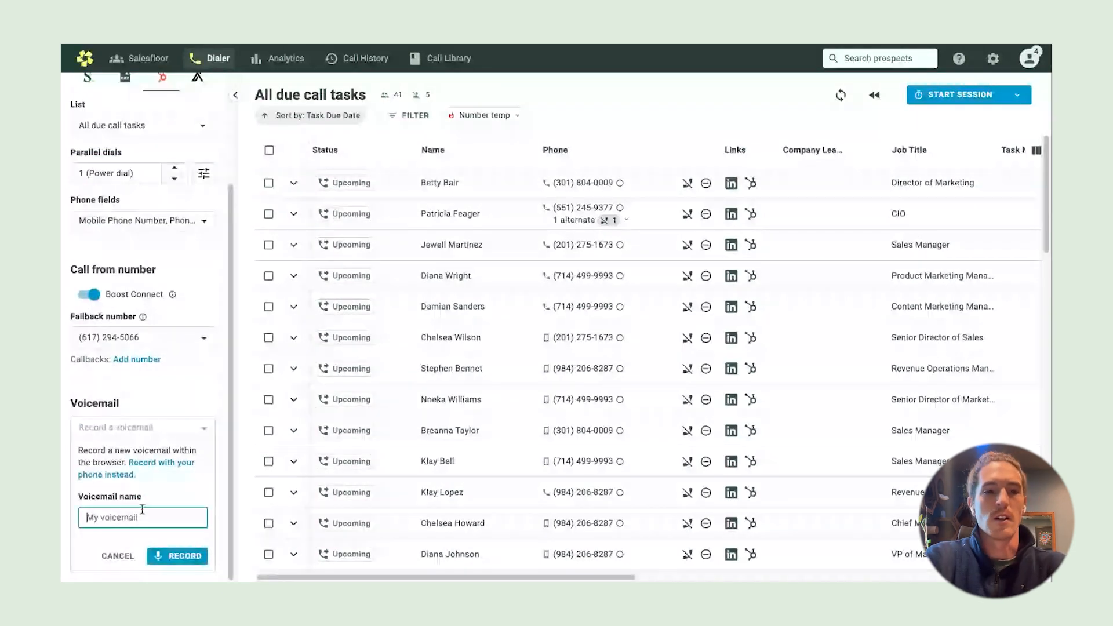
type("Tas")
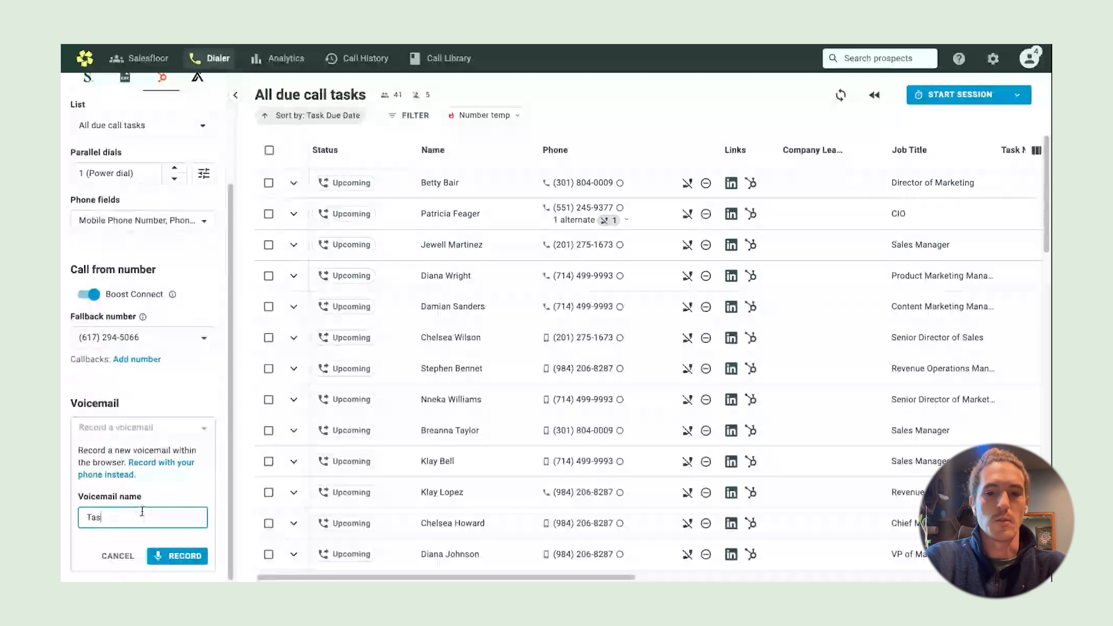
type("t S")
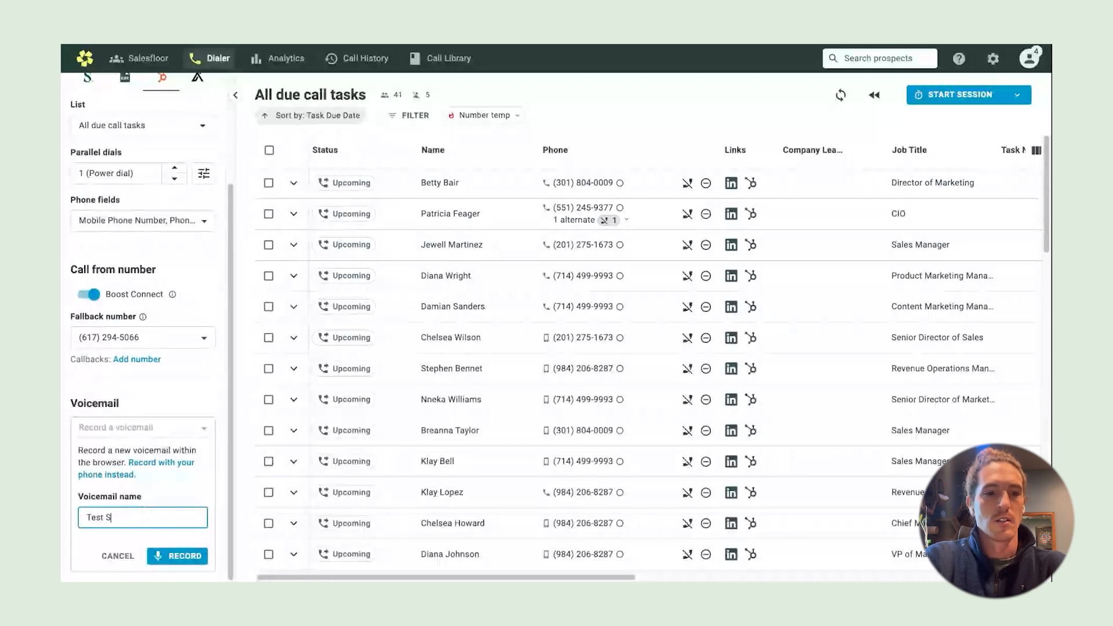
type("equence |")
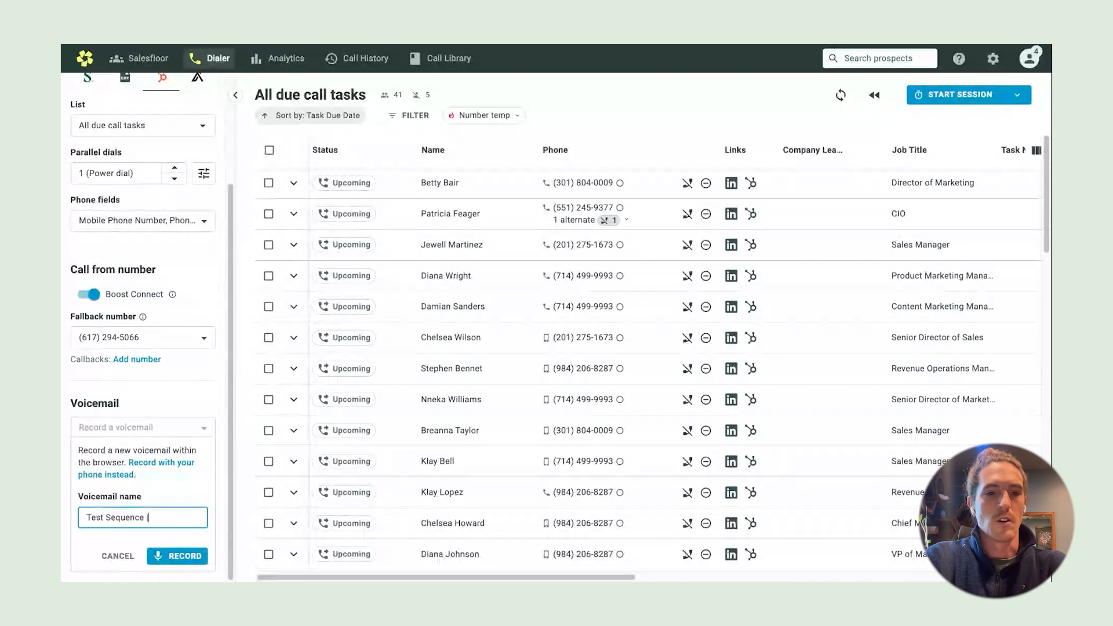
type("1")
type(" Call")
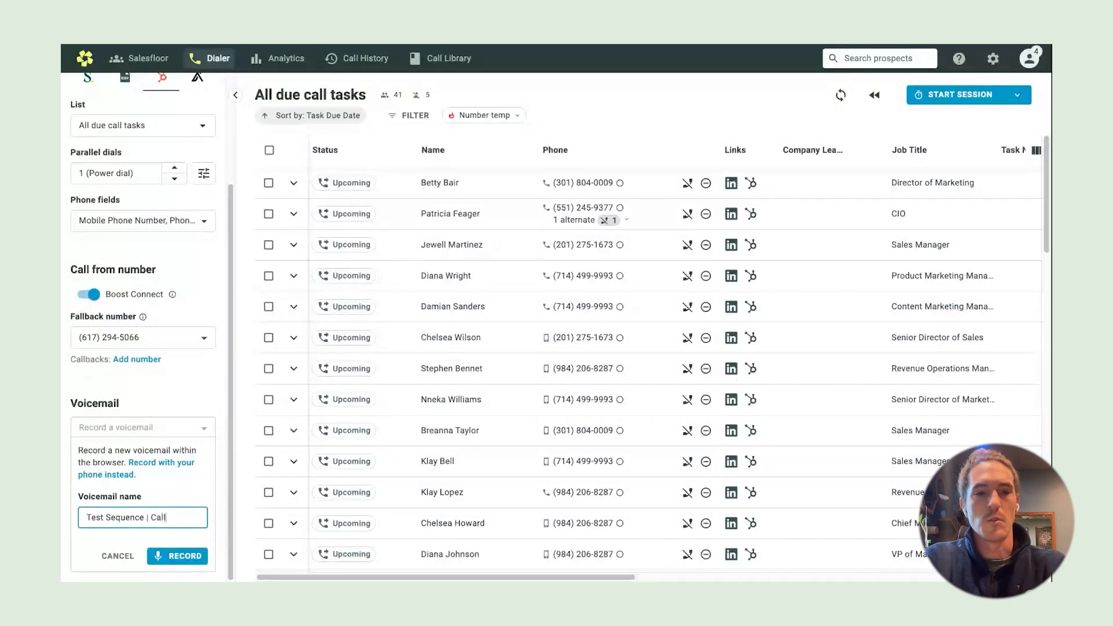
type(" 1")
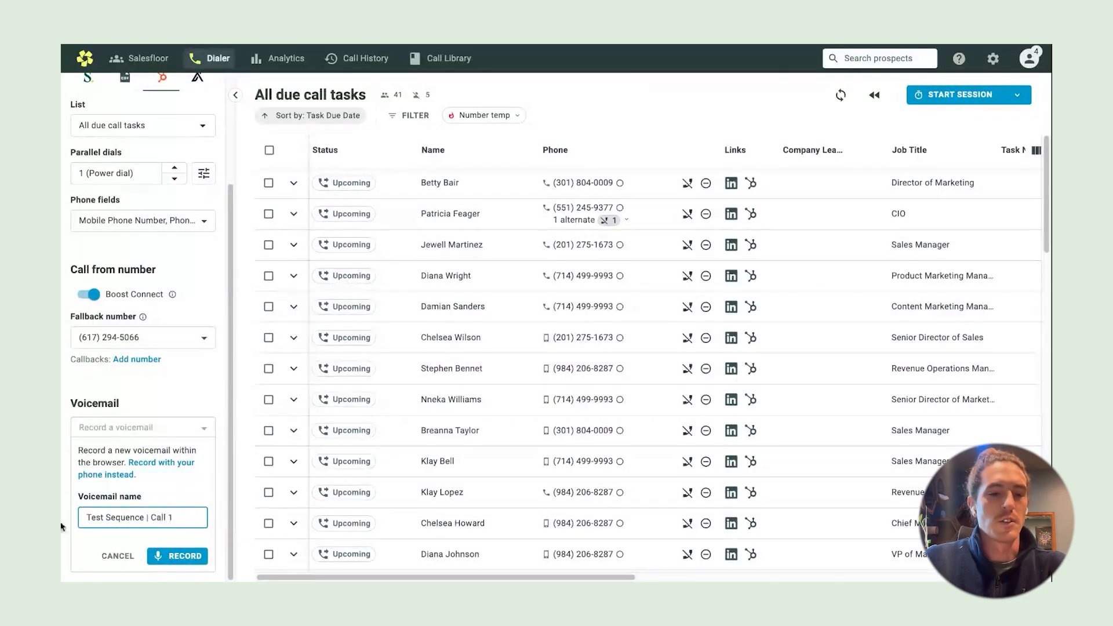
left_click(185, 556)
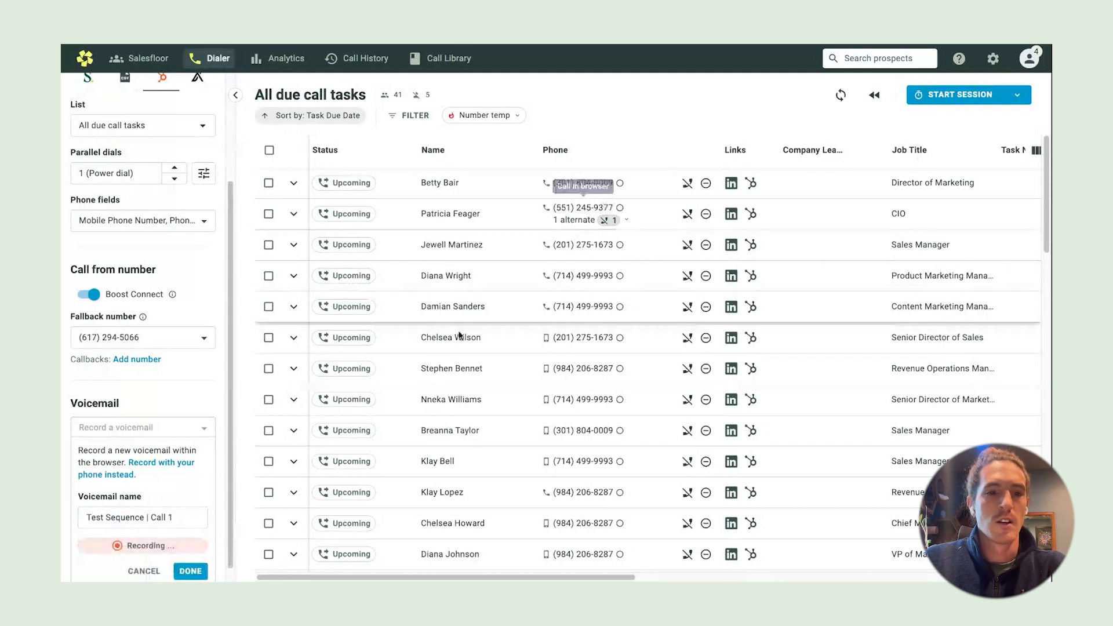
scroll(191, 491, "down", 1)
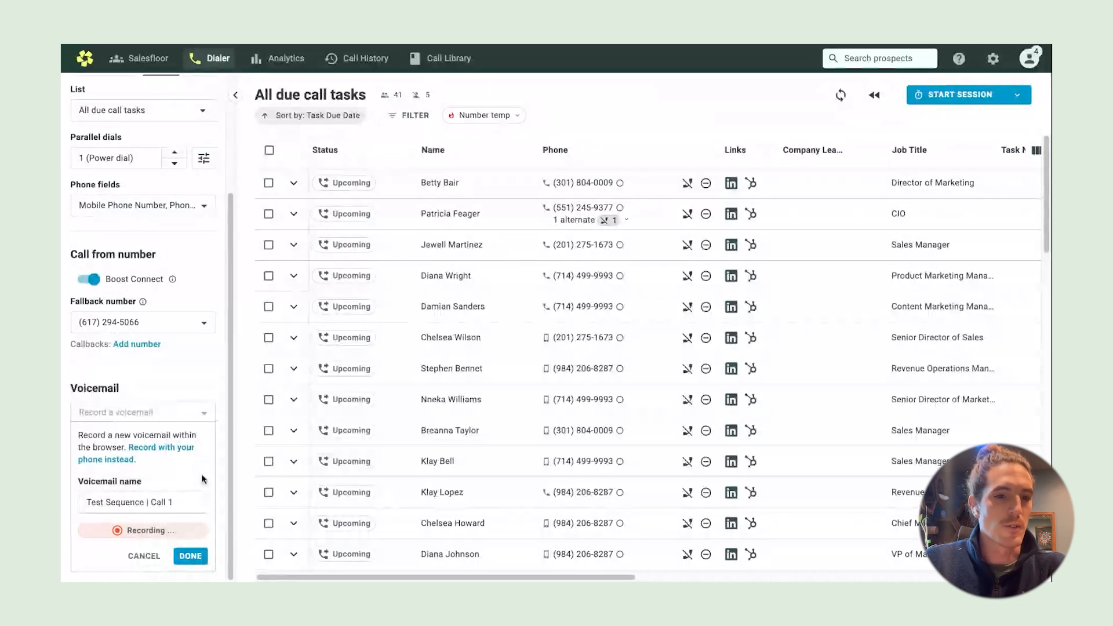
left_click(191, 557)
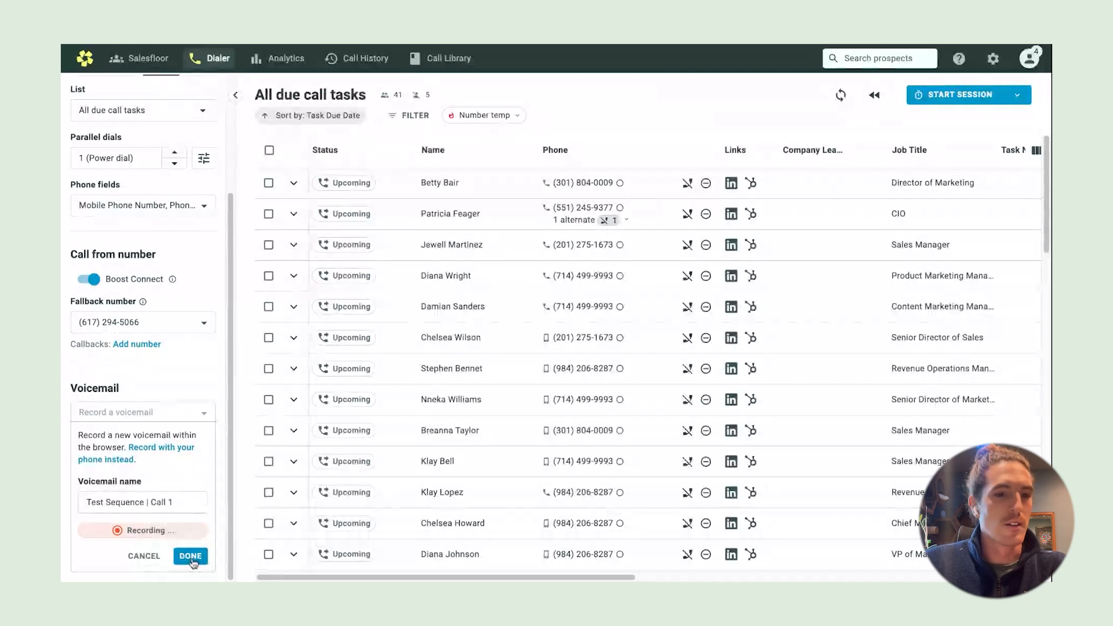
scroll(194, 560, "down", 1)
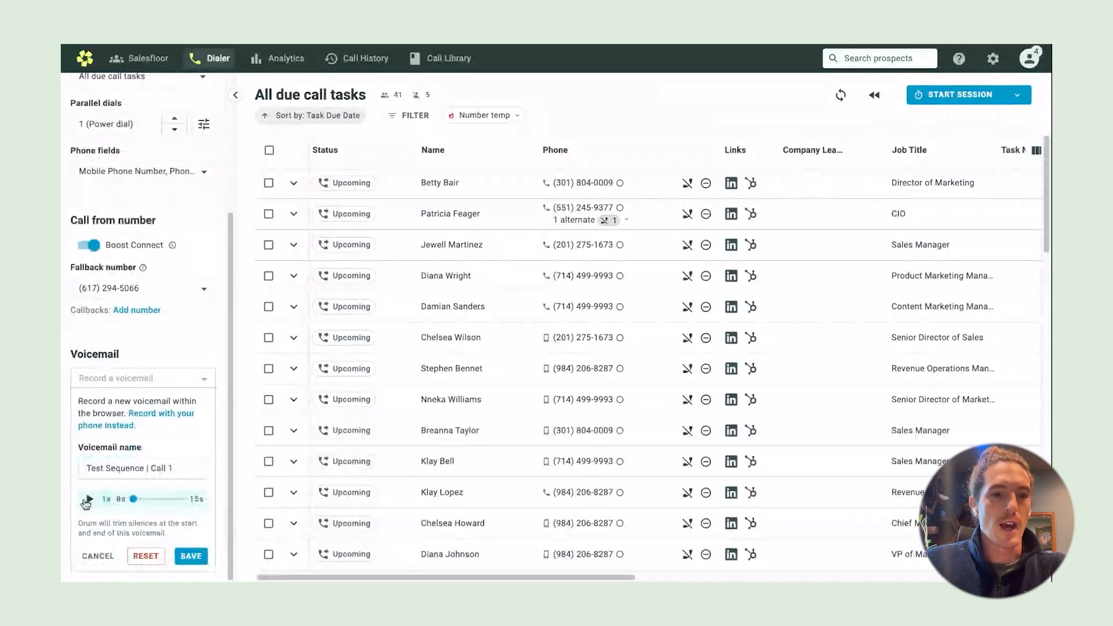
left_click(195, 560)
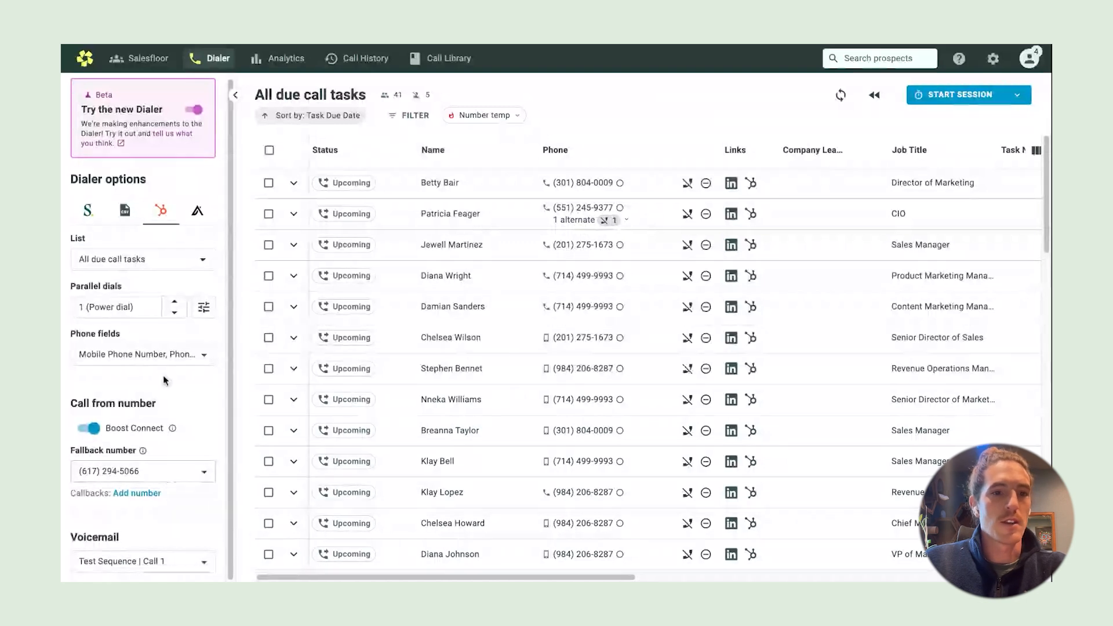
left_click(168, 355)
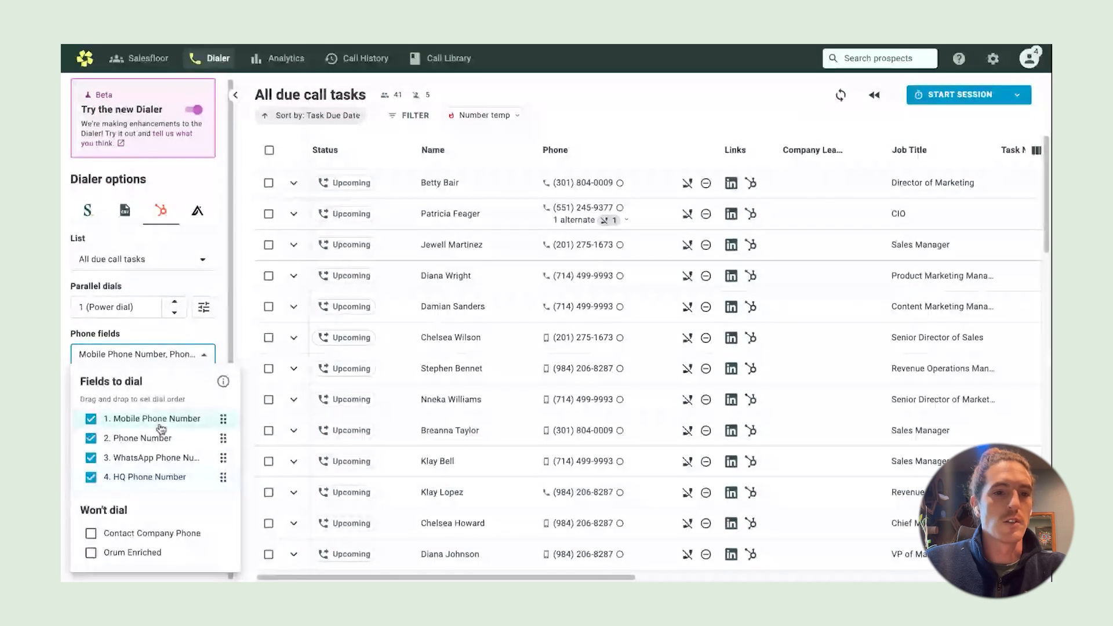
left_click(638, 124)
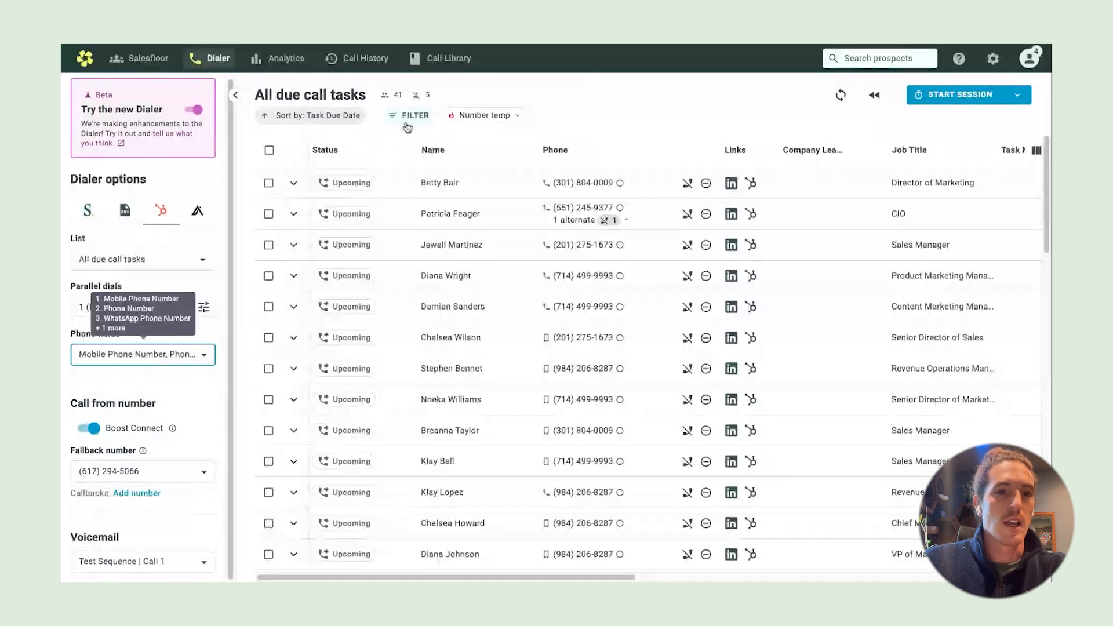
Filter the due call tasks by the task title Orum | Test Sequence - Call 1
left_click(409, 118)
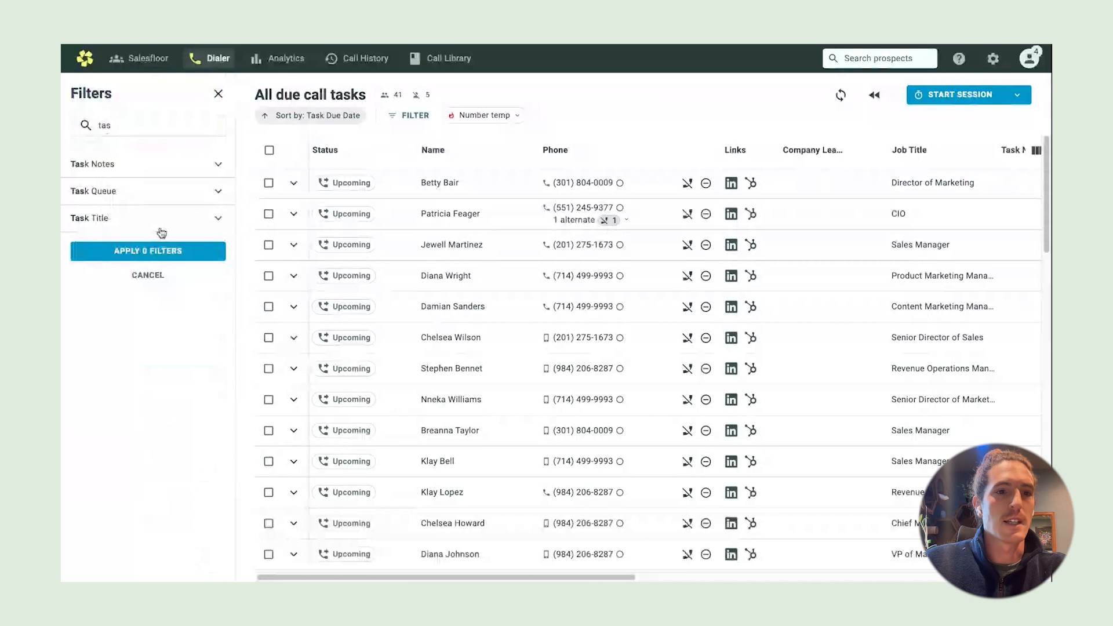
left_click(189, 226)
left_click(189, 241)
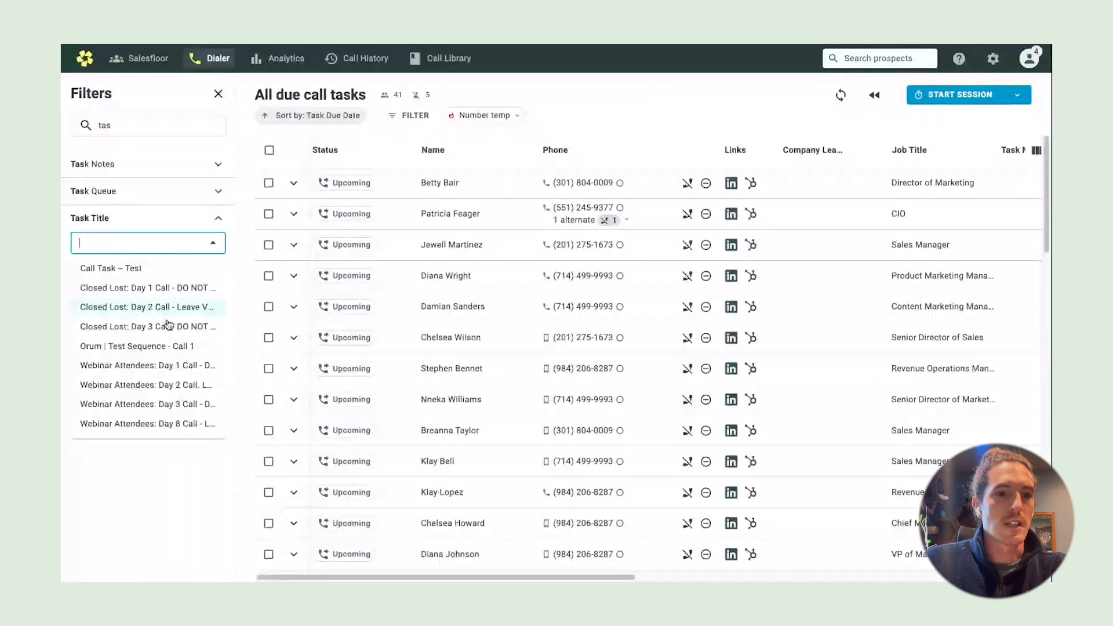
left_click(166, 346)
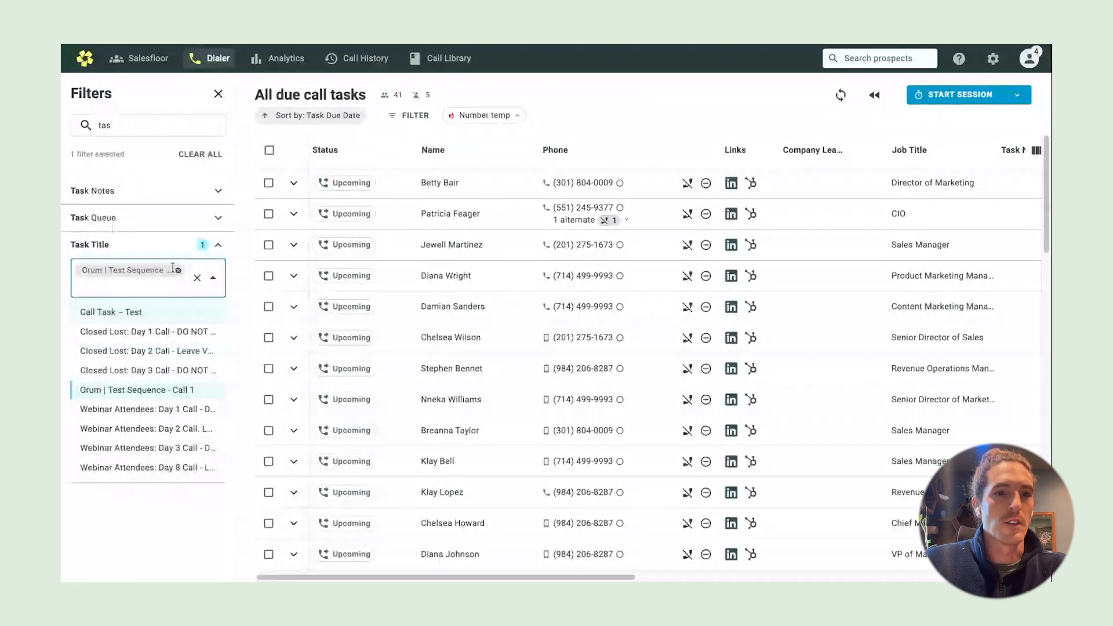
left_click(172, 269)
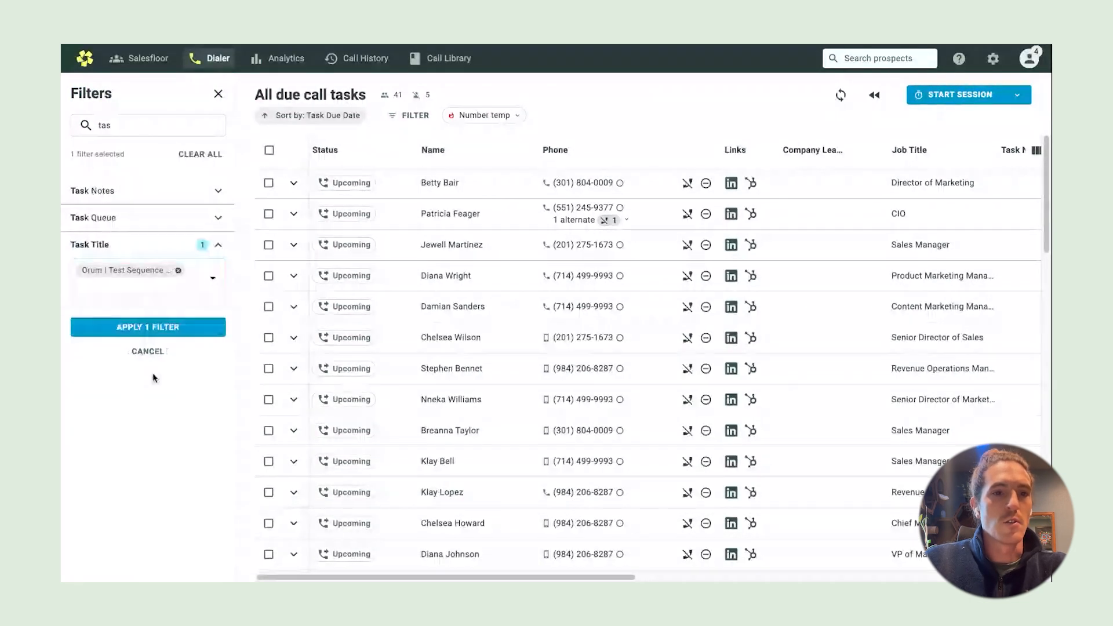
left_click(163, 329)
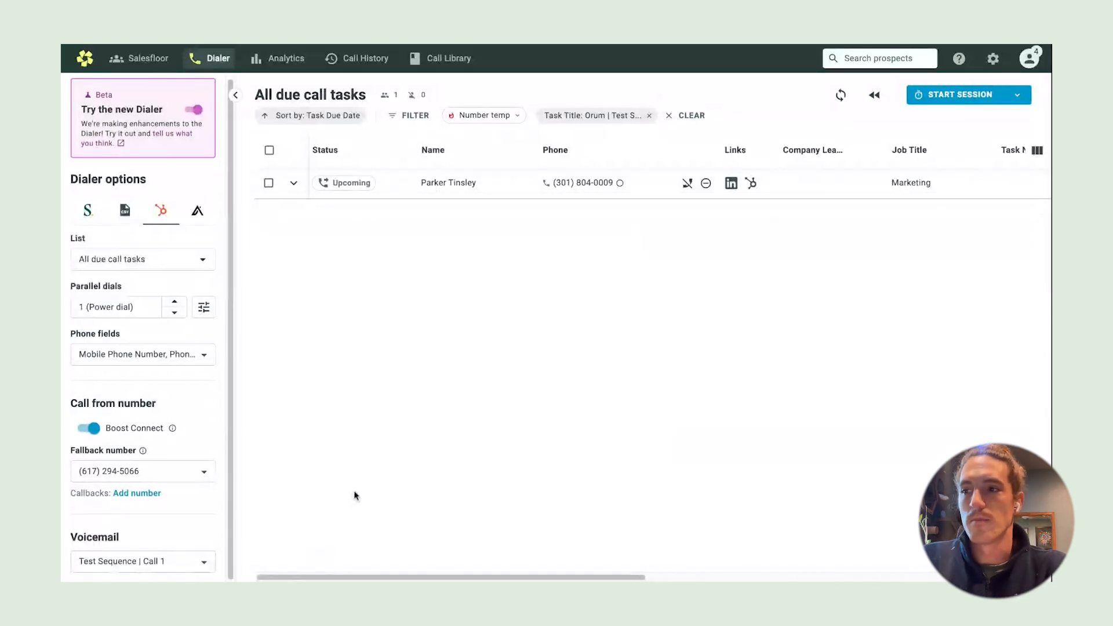
Switch the dialer list to Test List || Orum
left_click(204, 260)
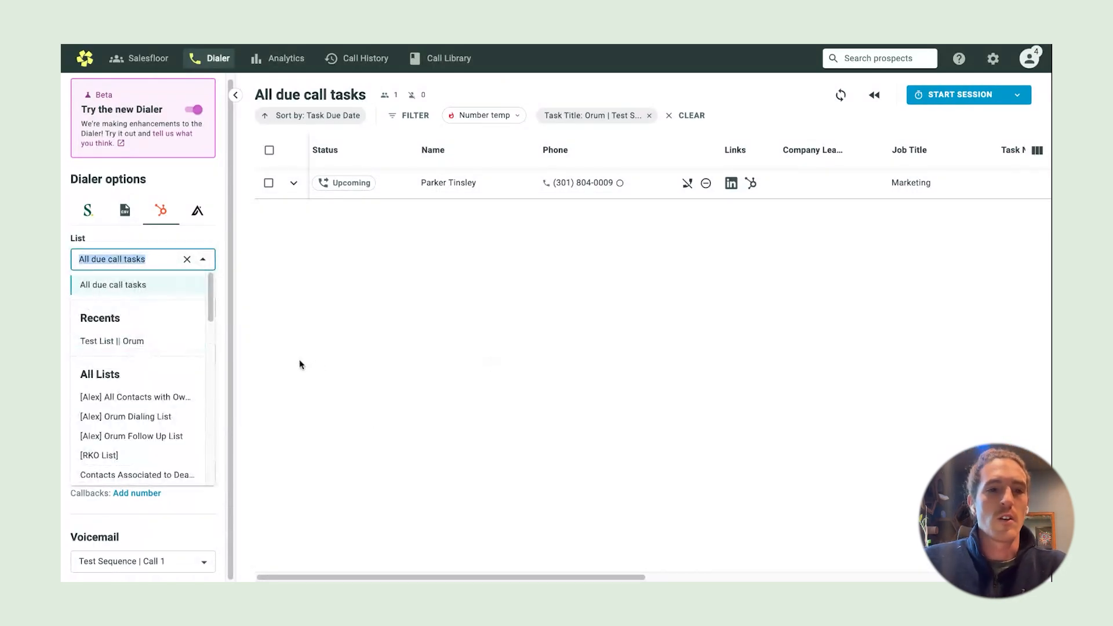
left_click(181, 347)
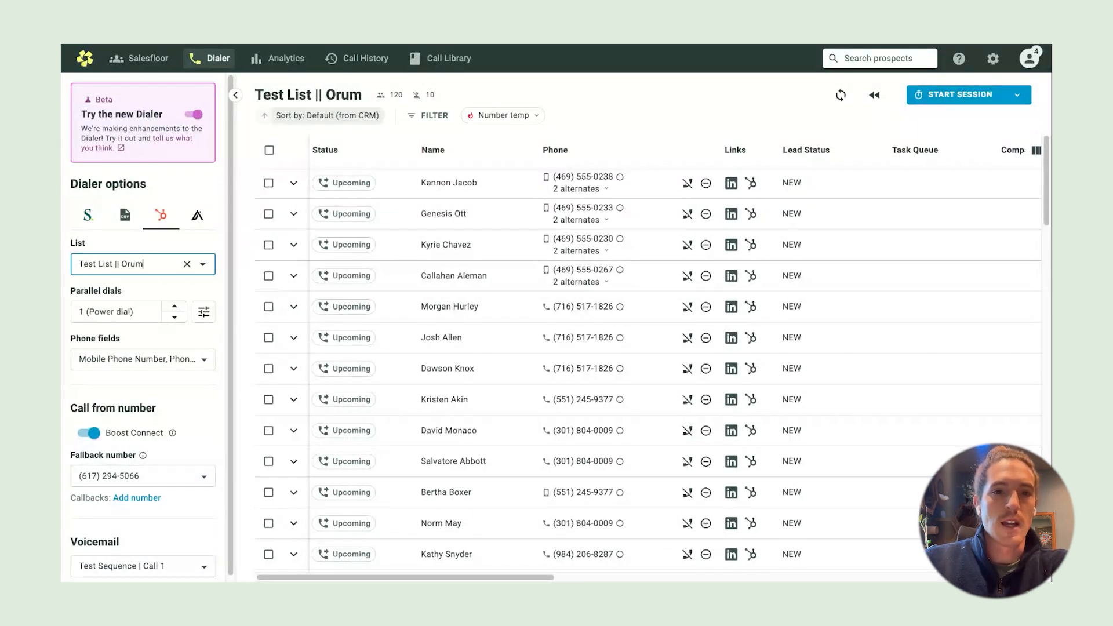
Expand the first prospect and change its lead status to Open Deal, then back to New
left_click(294, 185)
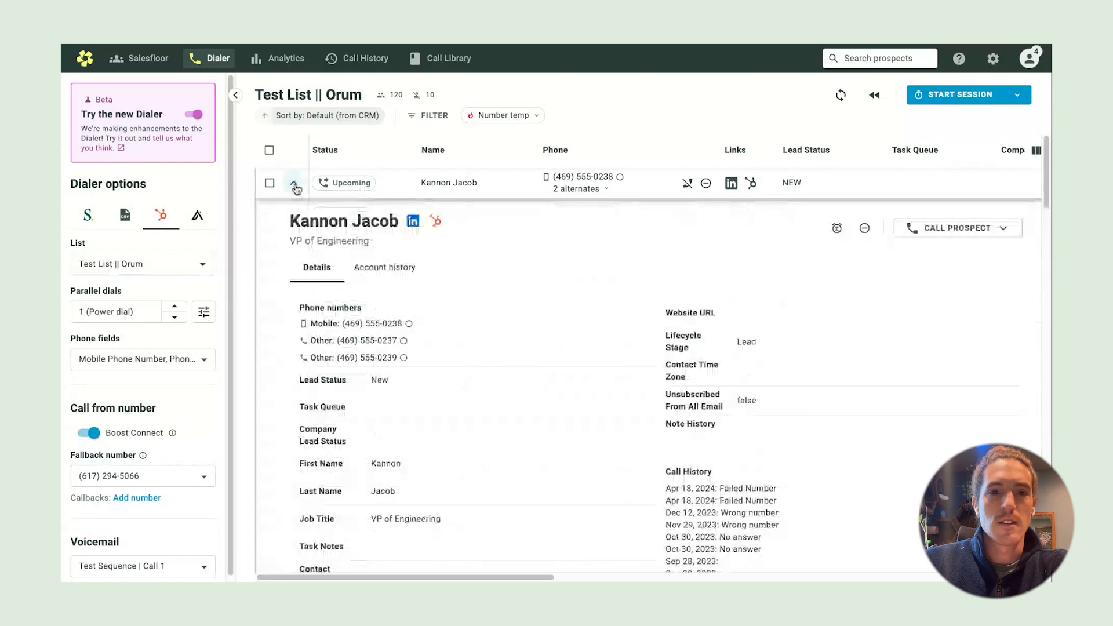
scroll(590, 336, "down", 5)
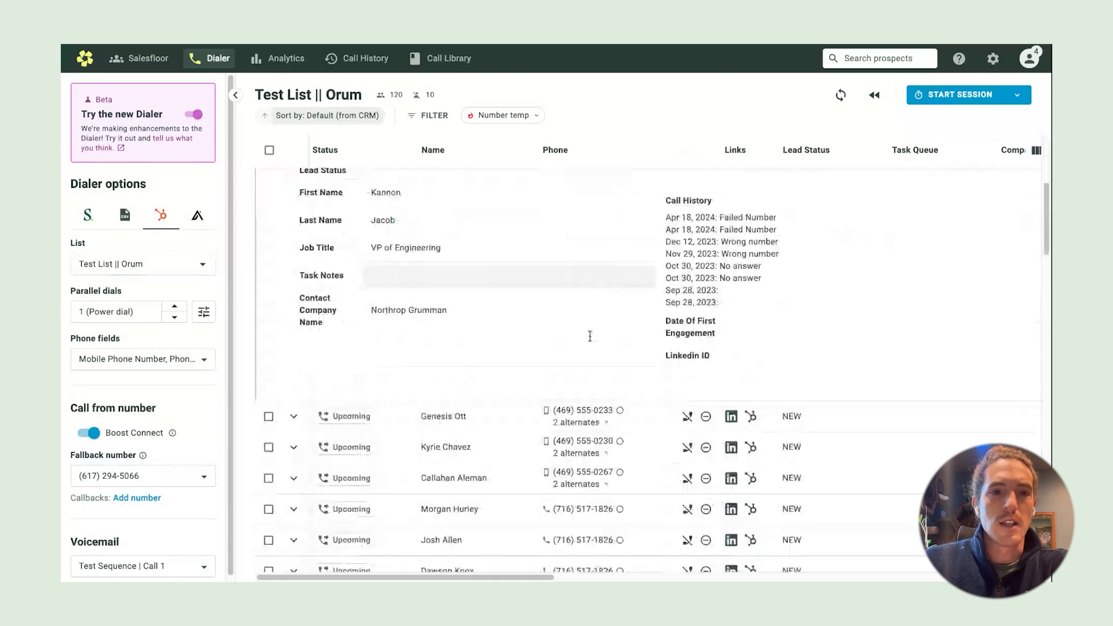
scroll(589, 337, "up", 3)
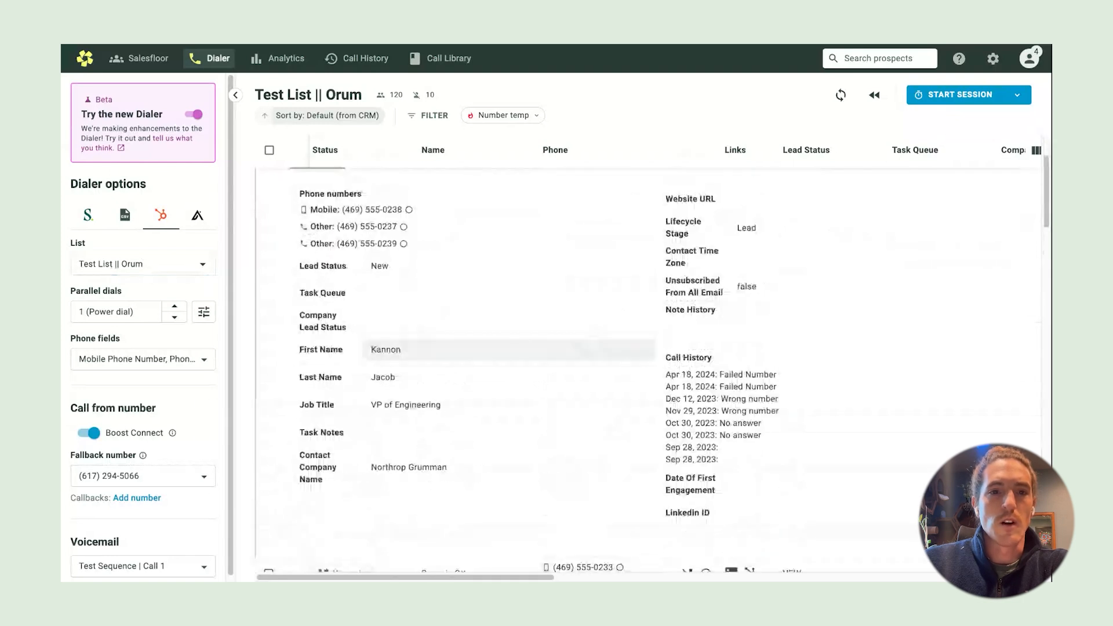
scroll(539, 317, "up", 1)
scroll(538, 318, "up", 1)
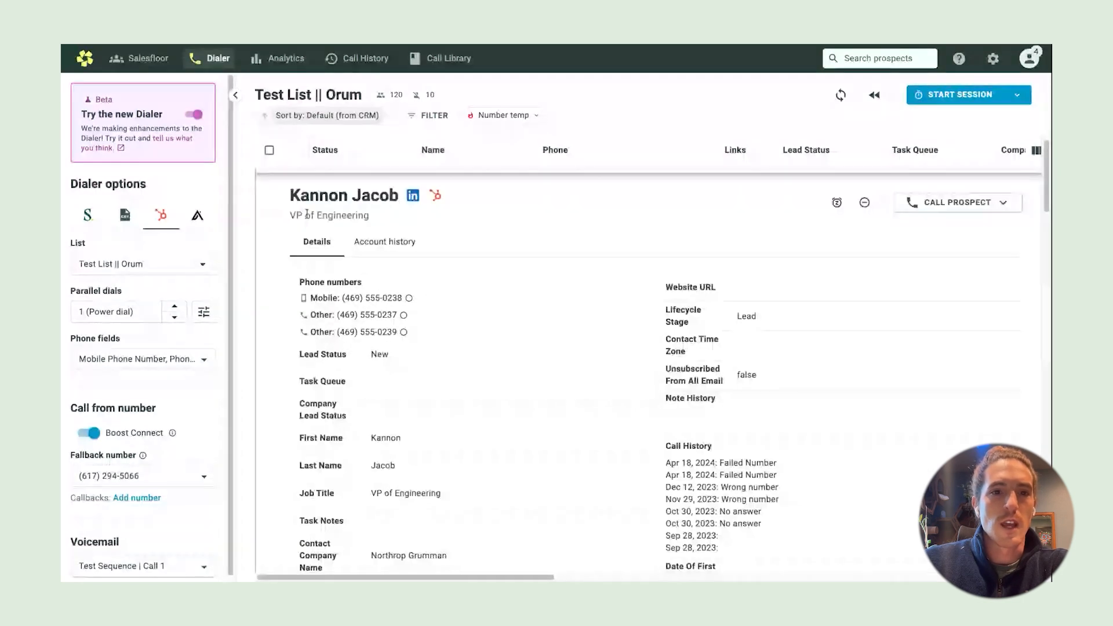
left_click(405, 360)
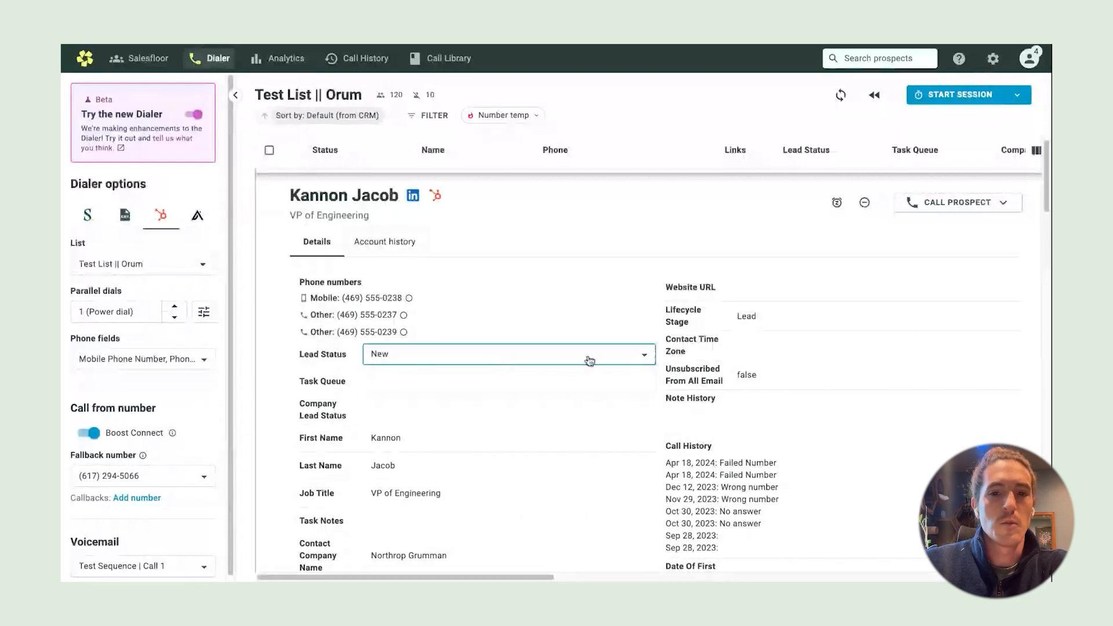
left_click(646, 358)
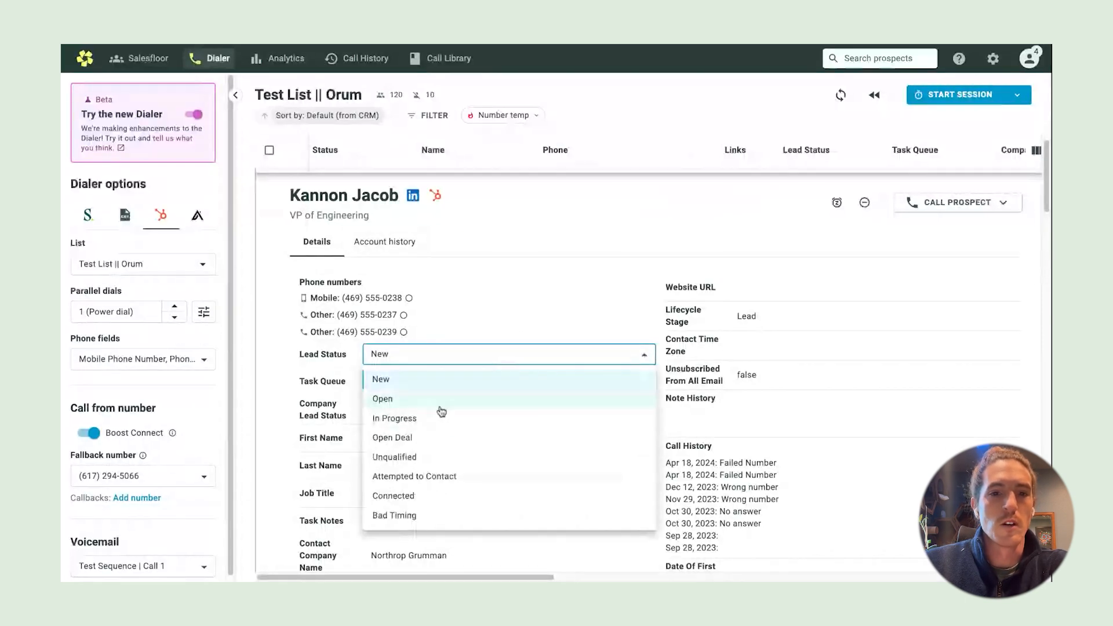
left_click(411, 444)
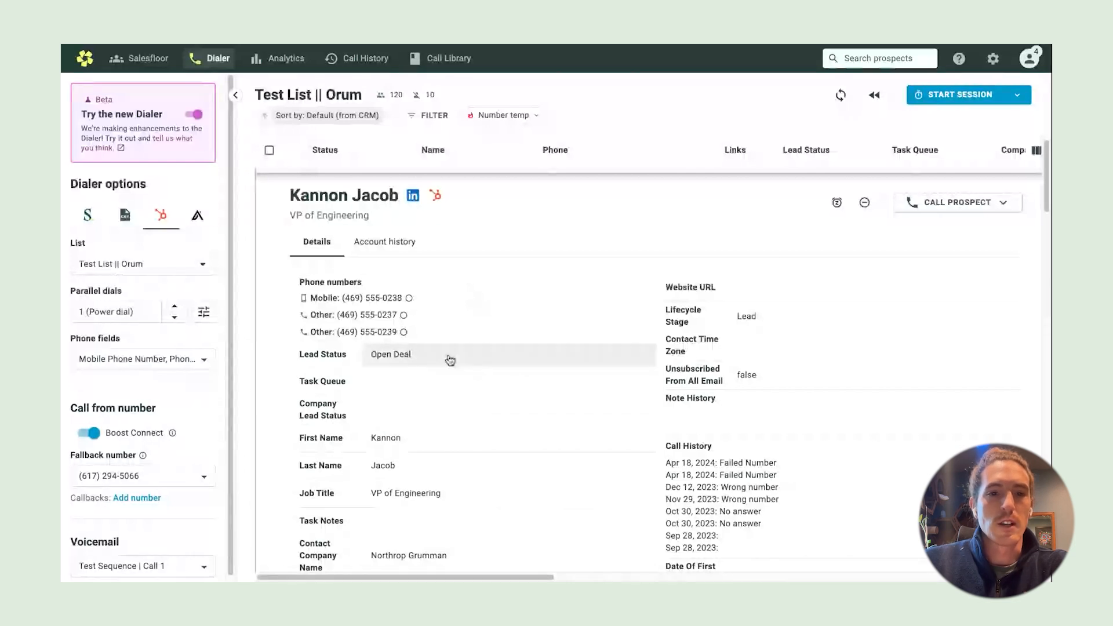
left_click(449, 360)
left_click(435, 382)
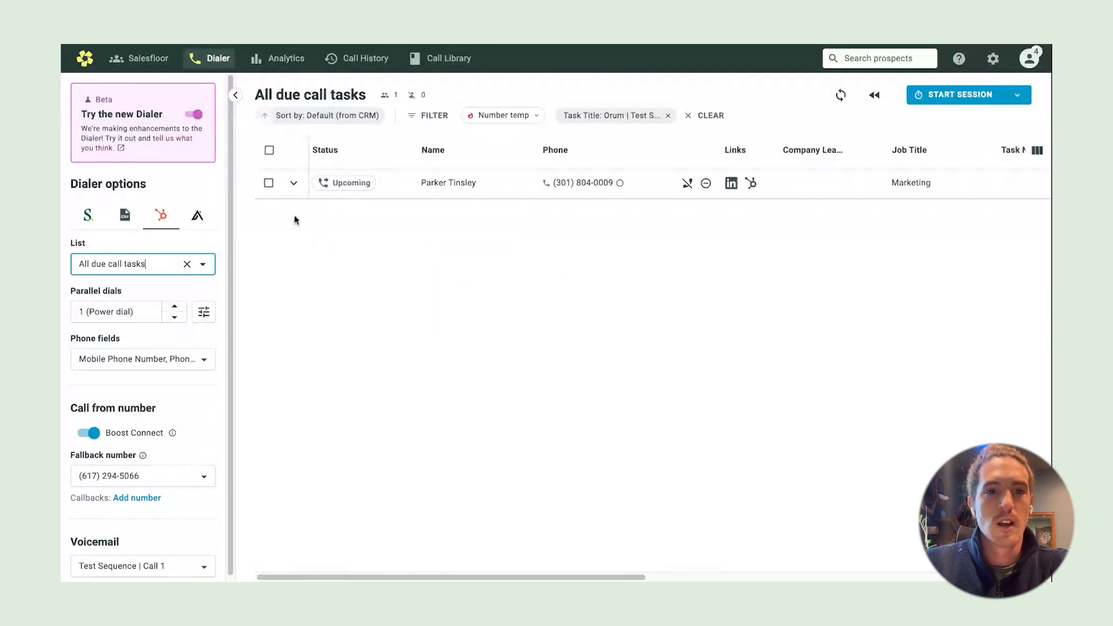
Expand the task's prospect details and open the contact's HubSpot record
left_click(293, 185)
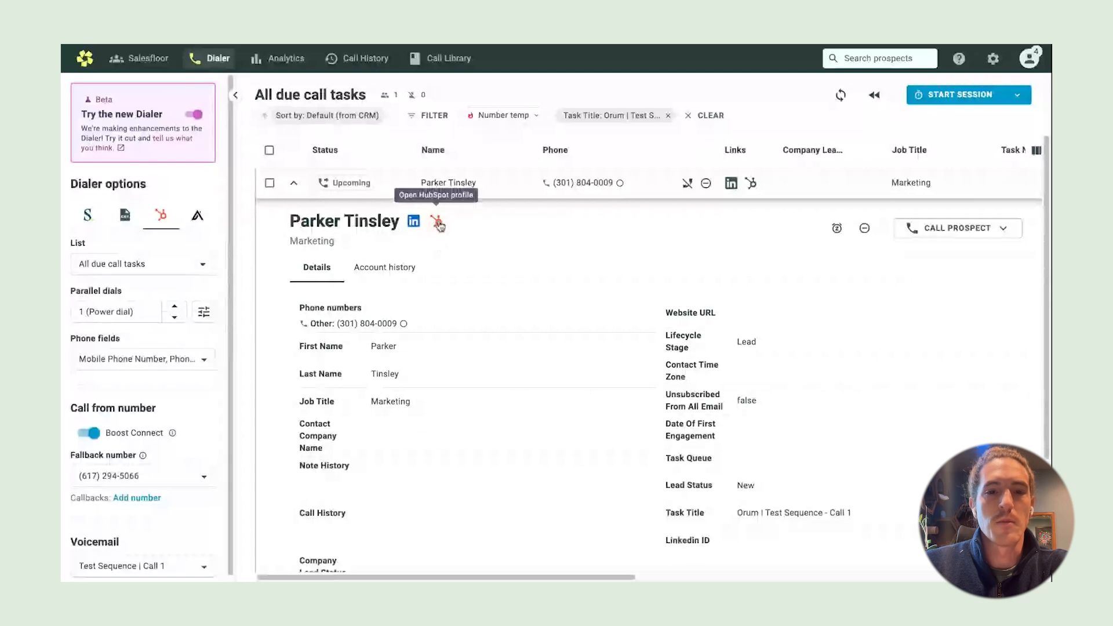
left_click(437, 223)
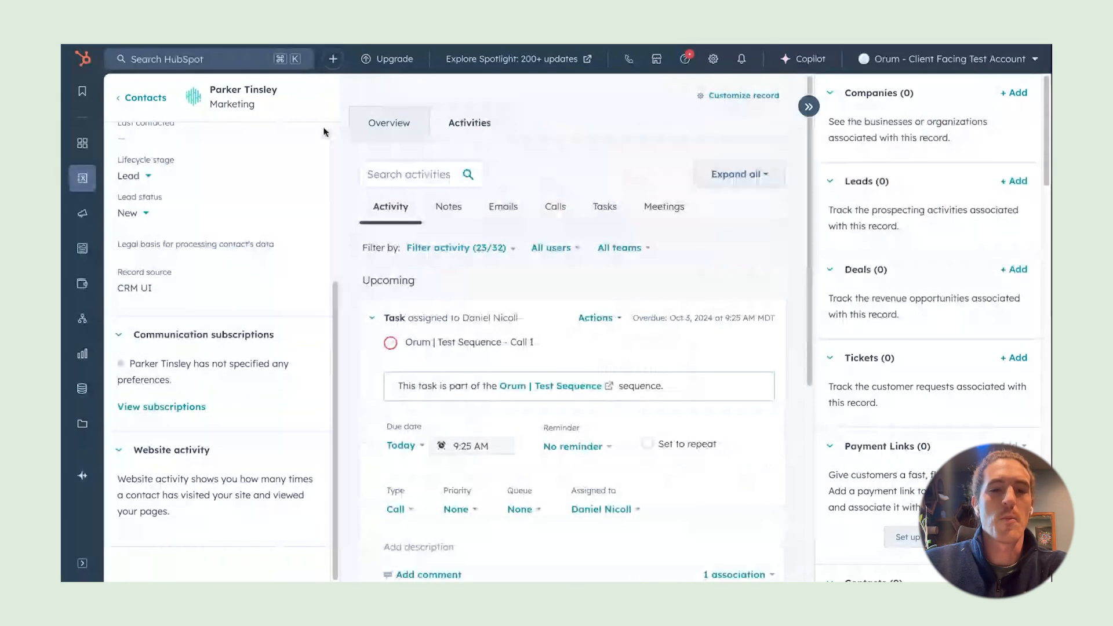
Scroll the contact's HubSpot activity feed and open the sequence task's Actions menu to view Unenroll
scroll(195, 167, "up", 5)
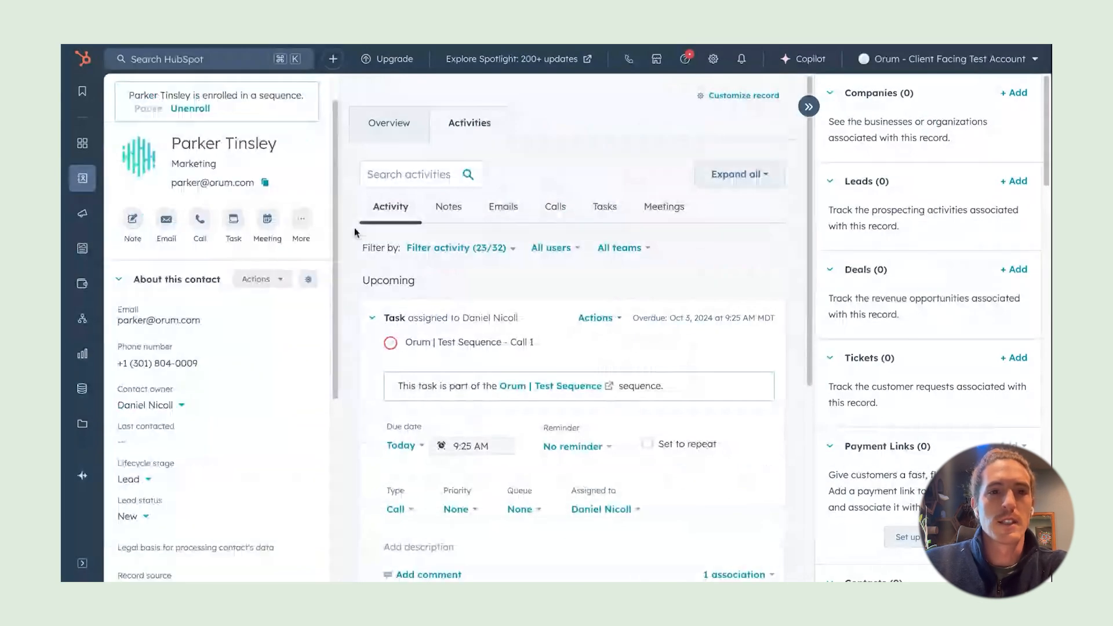
scroll(324, 243, "down", 4)
scroll(356, 282, "down", 4)
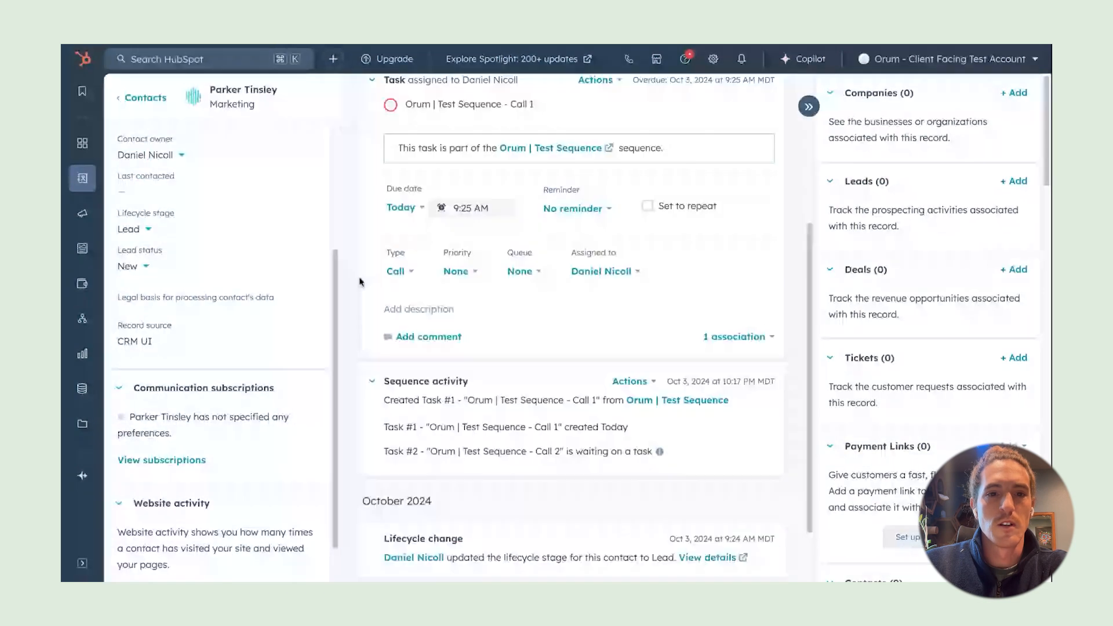
scroll(574, 357, "down", 1)
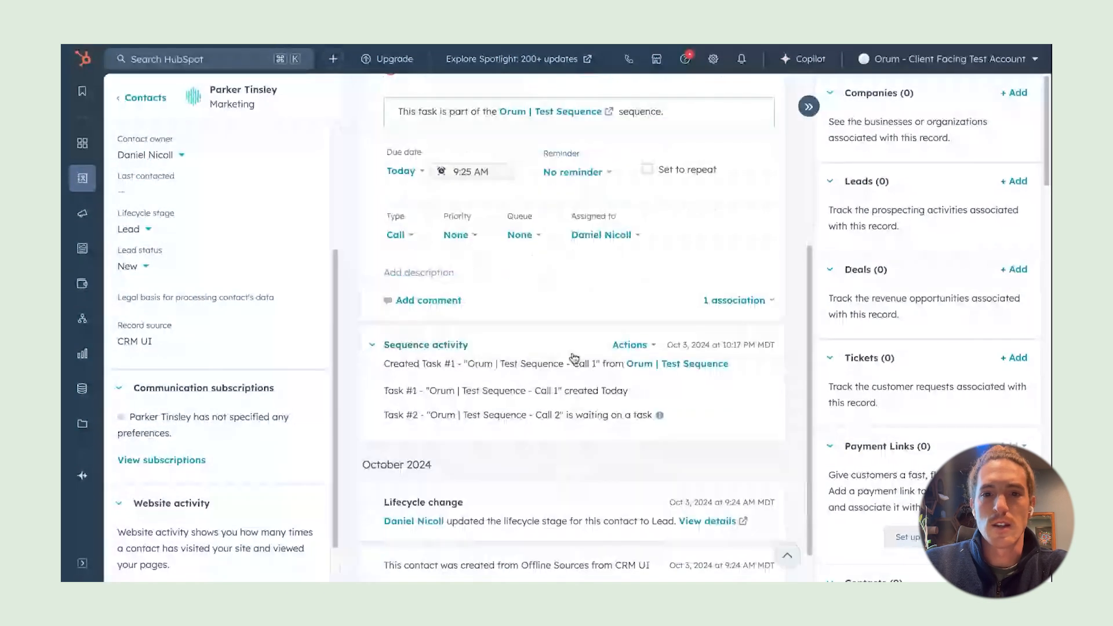
left_click(653, 346)
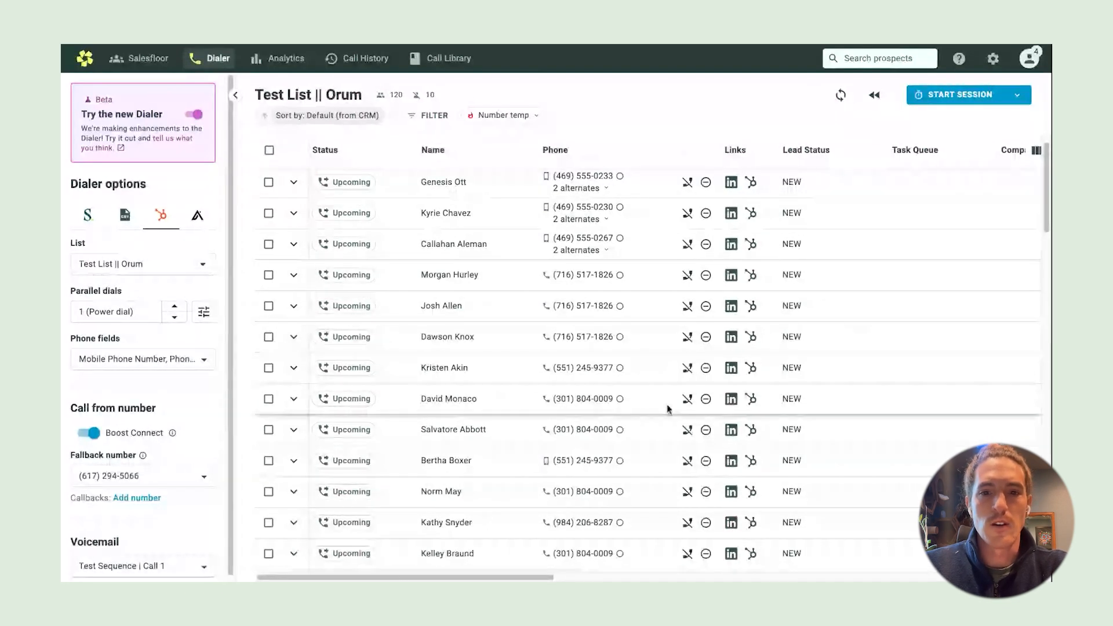
Open the prospect's latest HubSpot call activity and play its Orum recording, marked went to voicemail
left_click(748, 399)
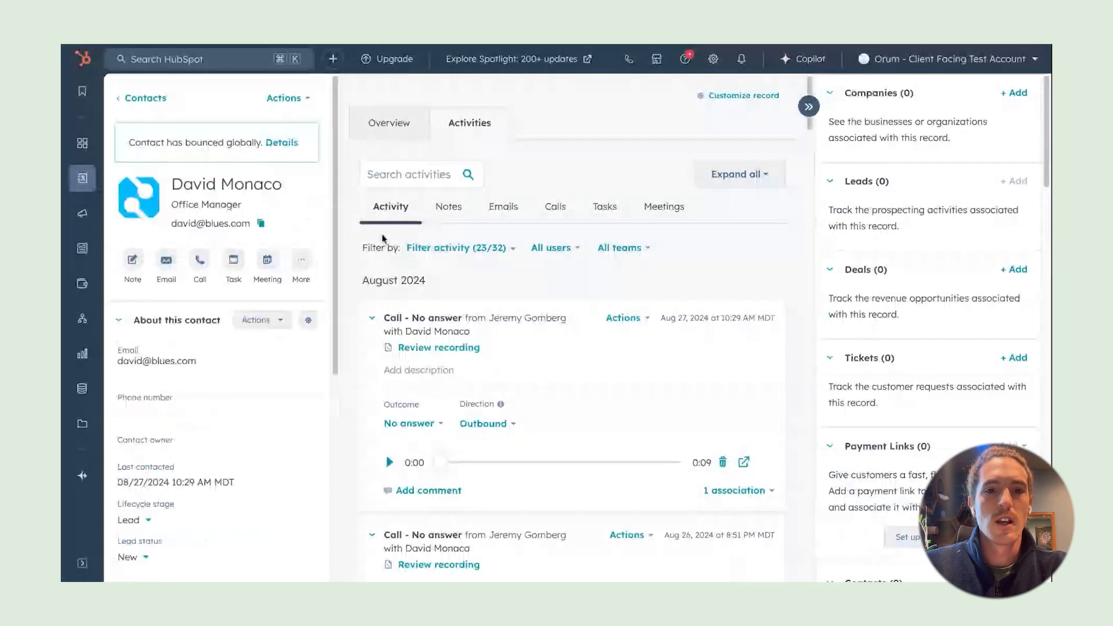
scroll(536, 385, "down", 1)
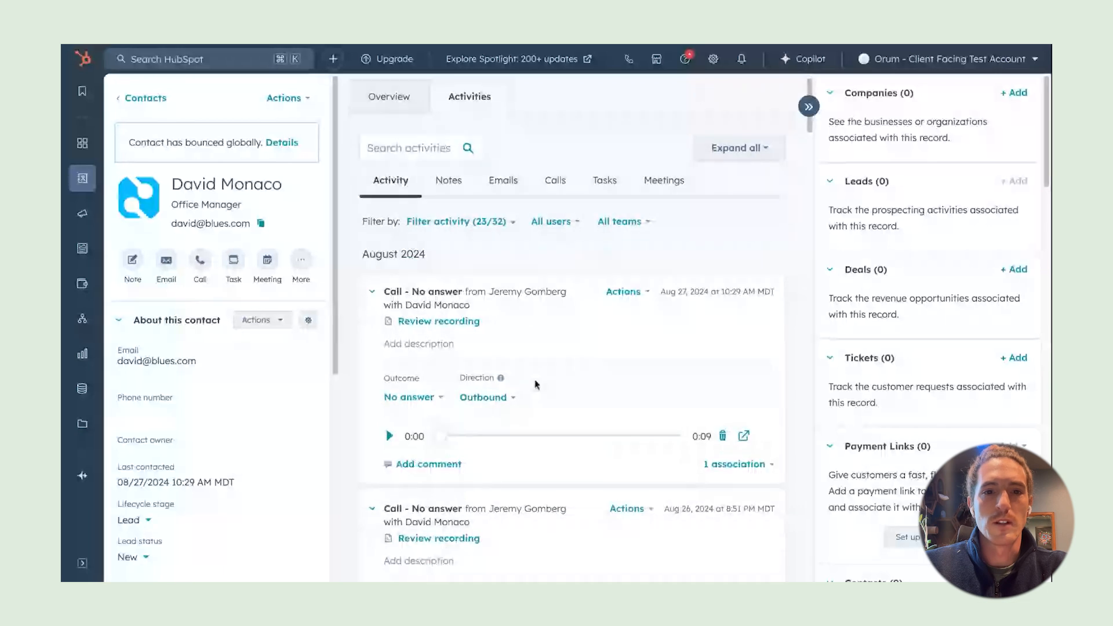
scroll(534, 384, "down", 1)
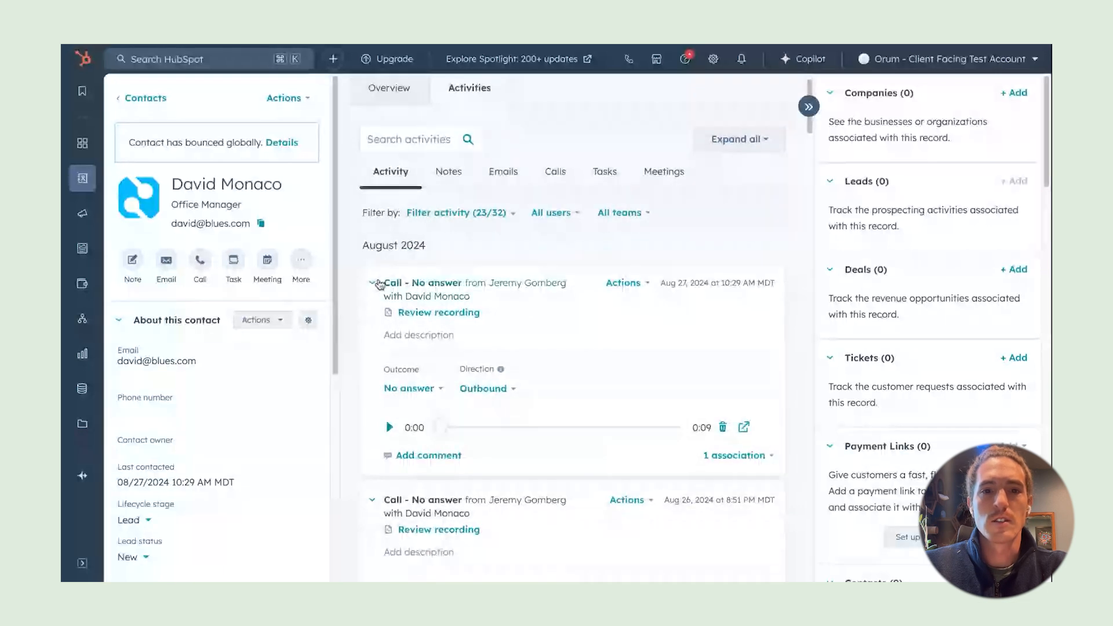
left_click(373, 284)
left_click(373, 283)
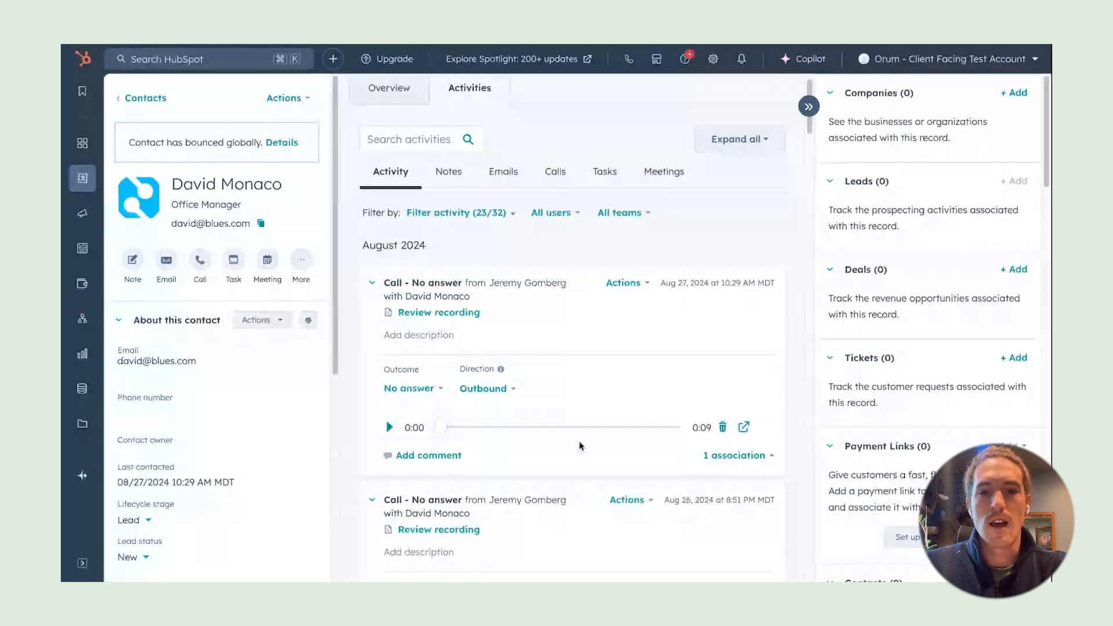
left_click(744, 428)
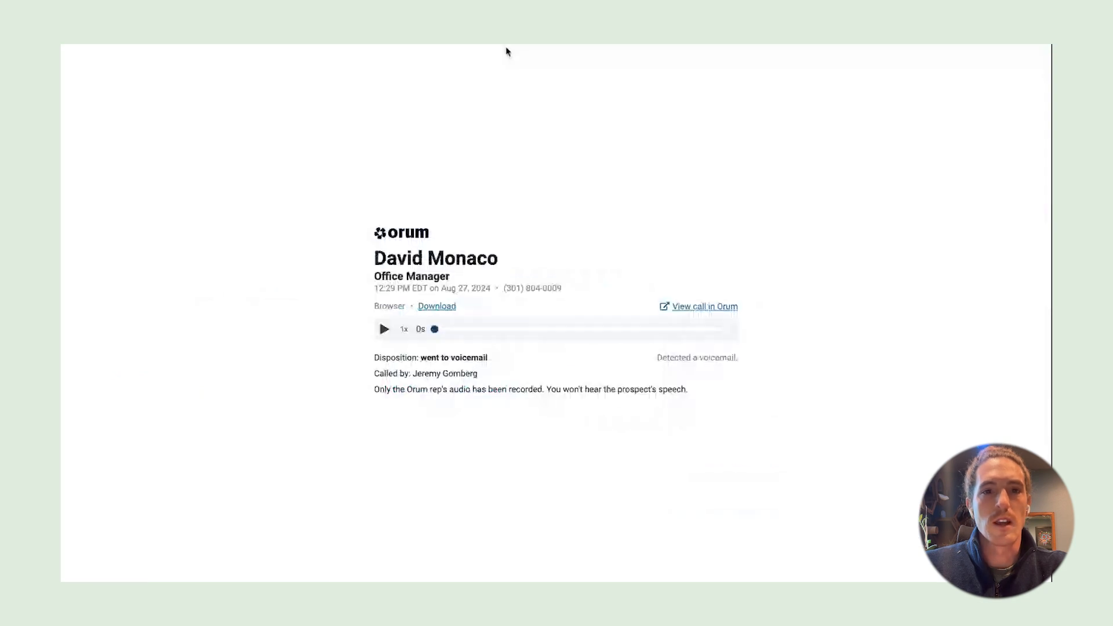